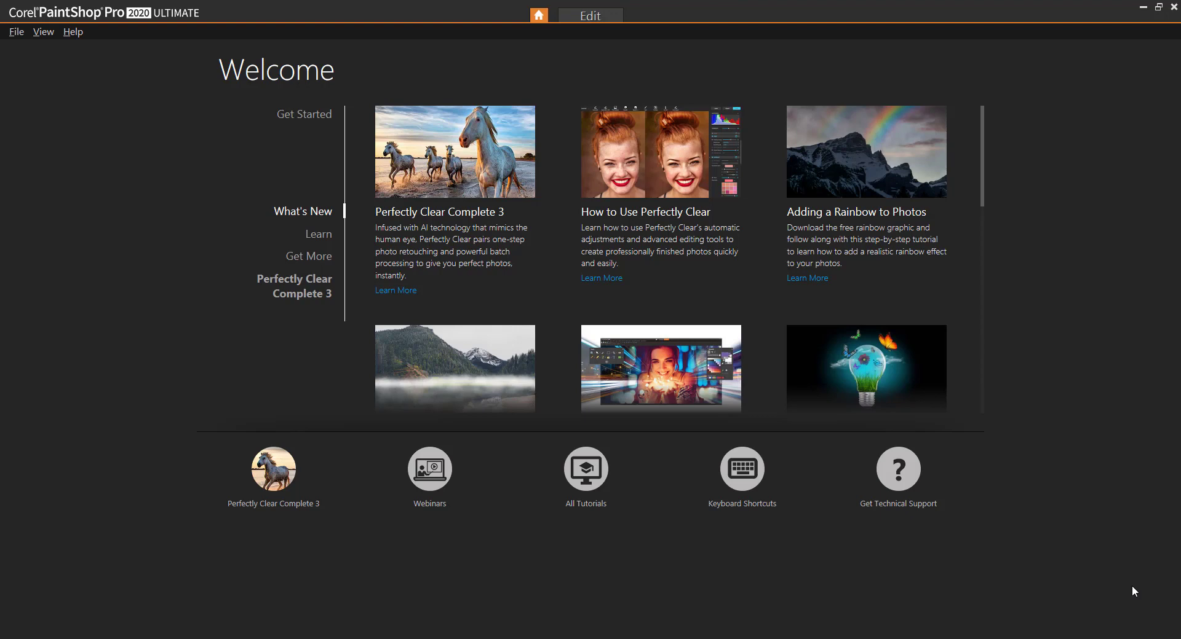
Create a blank 750 x 750 pixel image with a white raster background at 72 pixels per inch
{"action": "key", "text": "ctrl+n"}
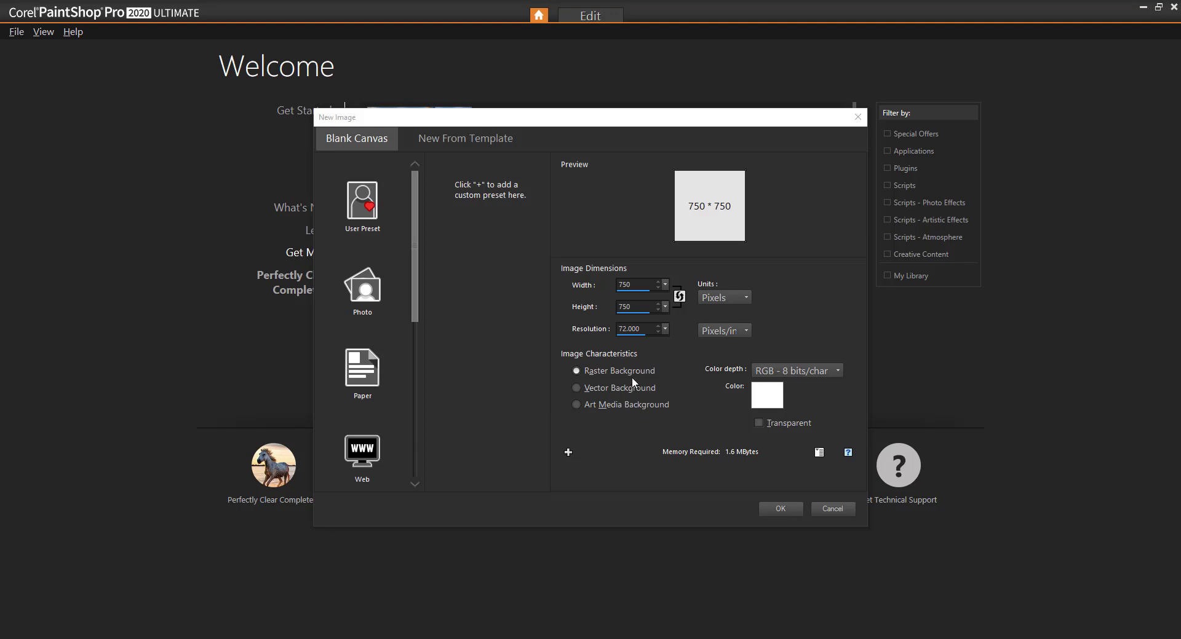
{"action": "left_click", "coordinate": [780, 509]}
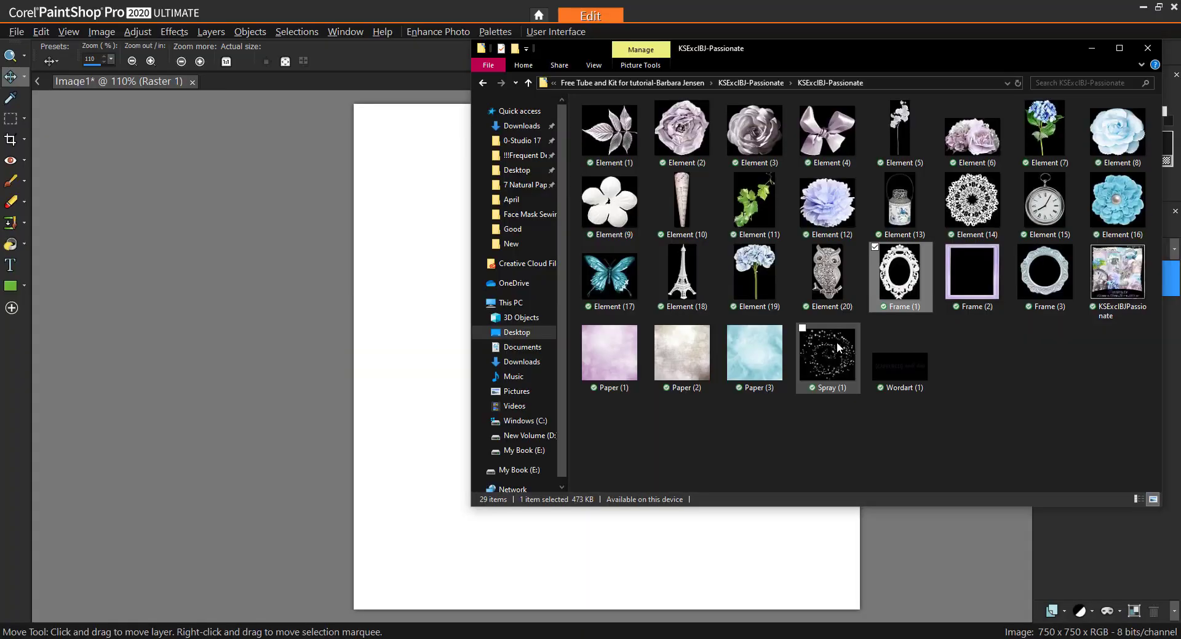
{"action": "left_click", "coordinate": [1092, 47]}
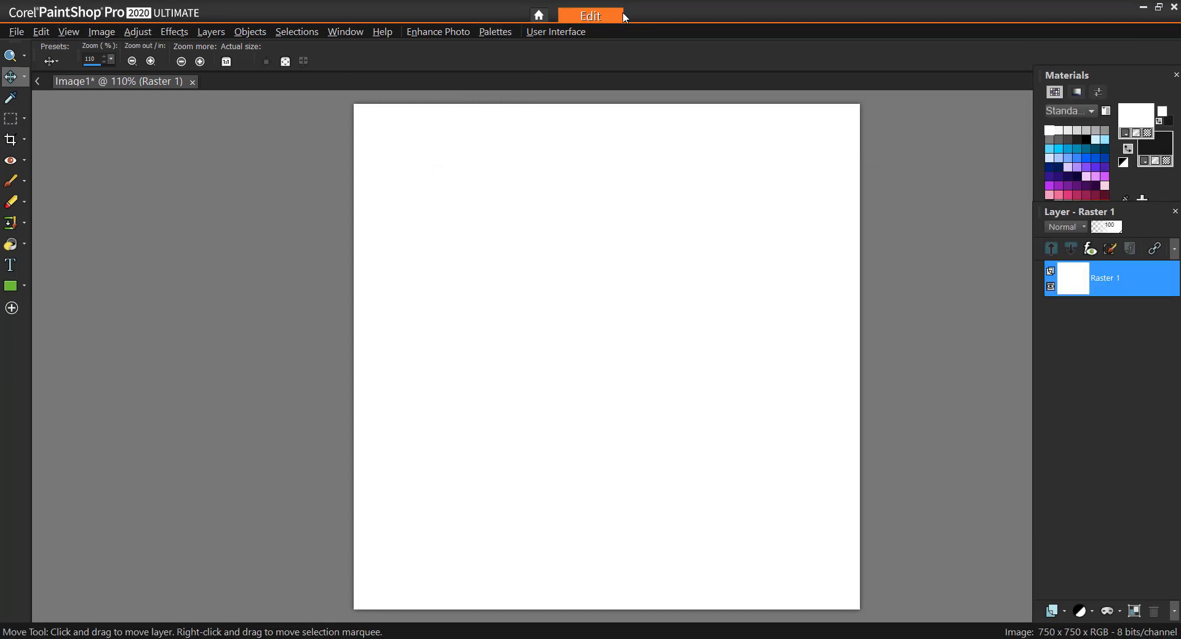
{"action": "left_click", "coordinate": [16, 31]}
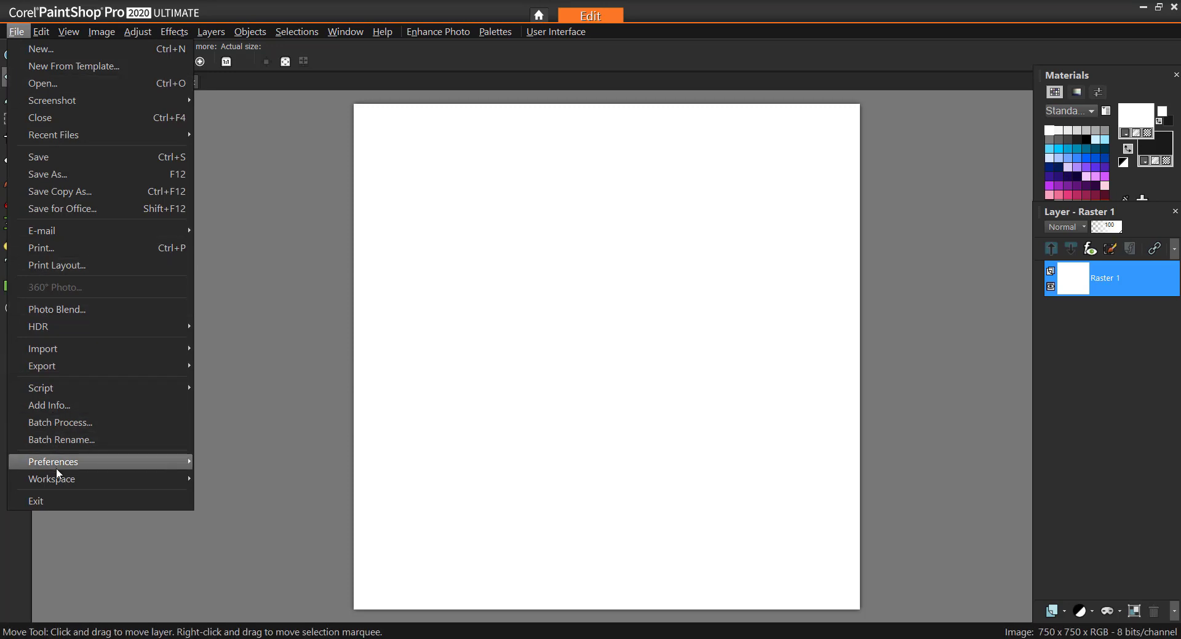
{"action": "mouse_move", "coordinate": [105, 479]}
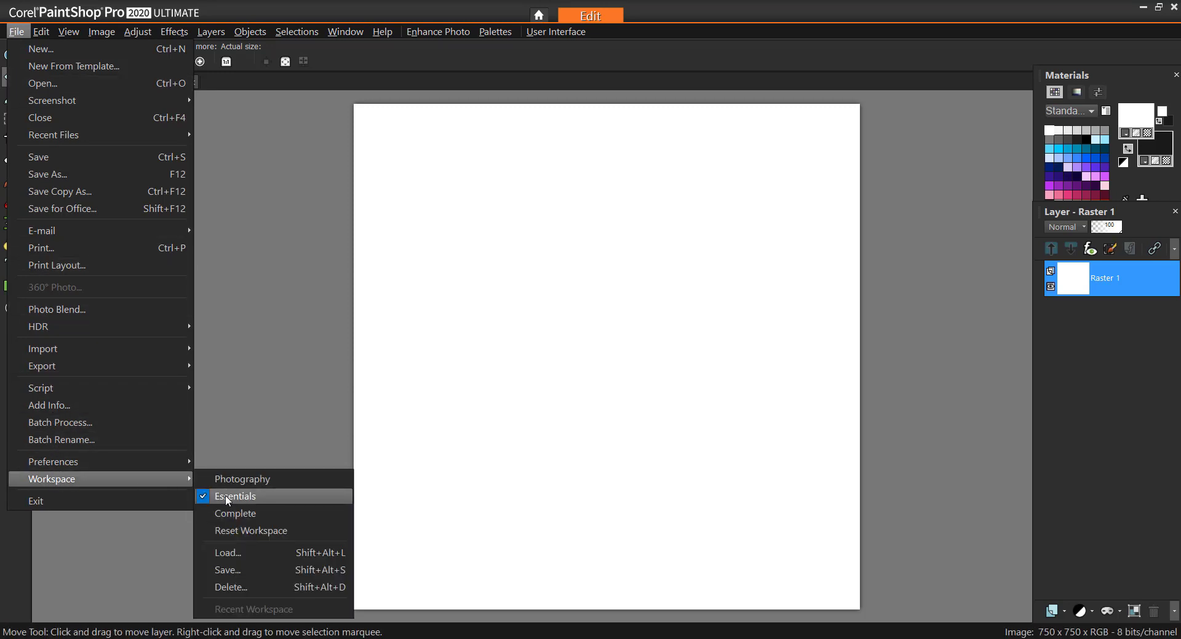
{"action": "left_click", "coordinate": [485, 84]}
Switch to the KSExclBJ-Passionate folder and open its Paper (1) file in PaintShop Pro as a separate image
{"action": "key", "text": "alt+Tab"}
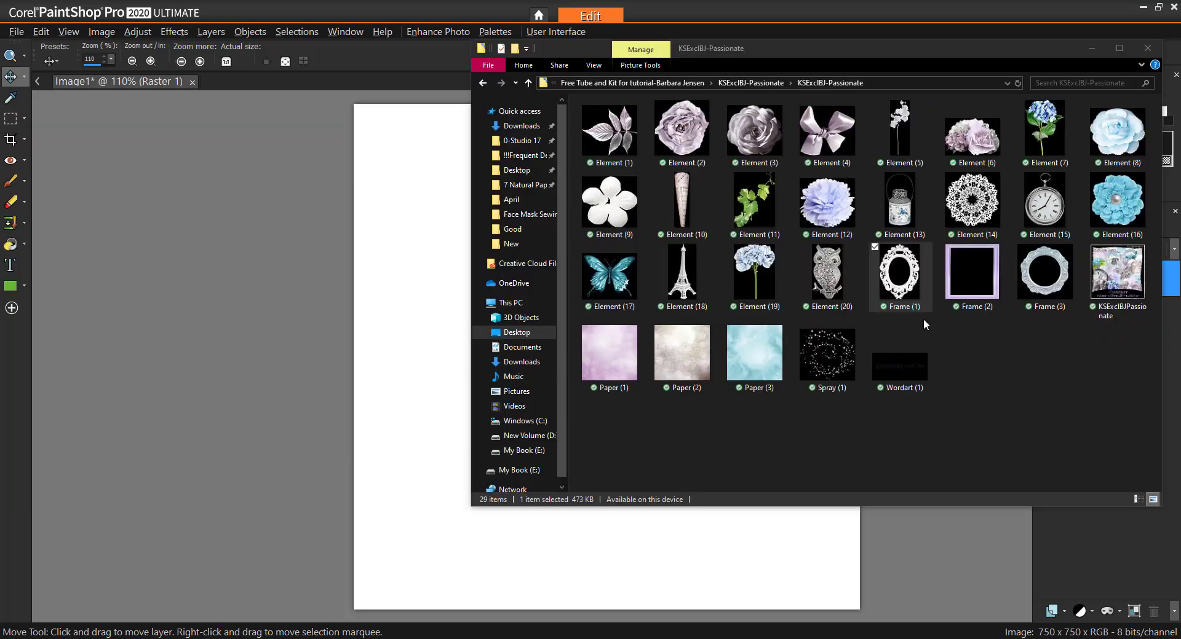
{"action": "left_click", "coordinate": [618, 362]}
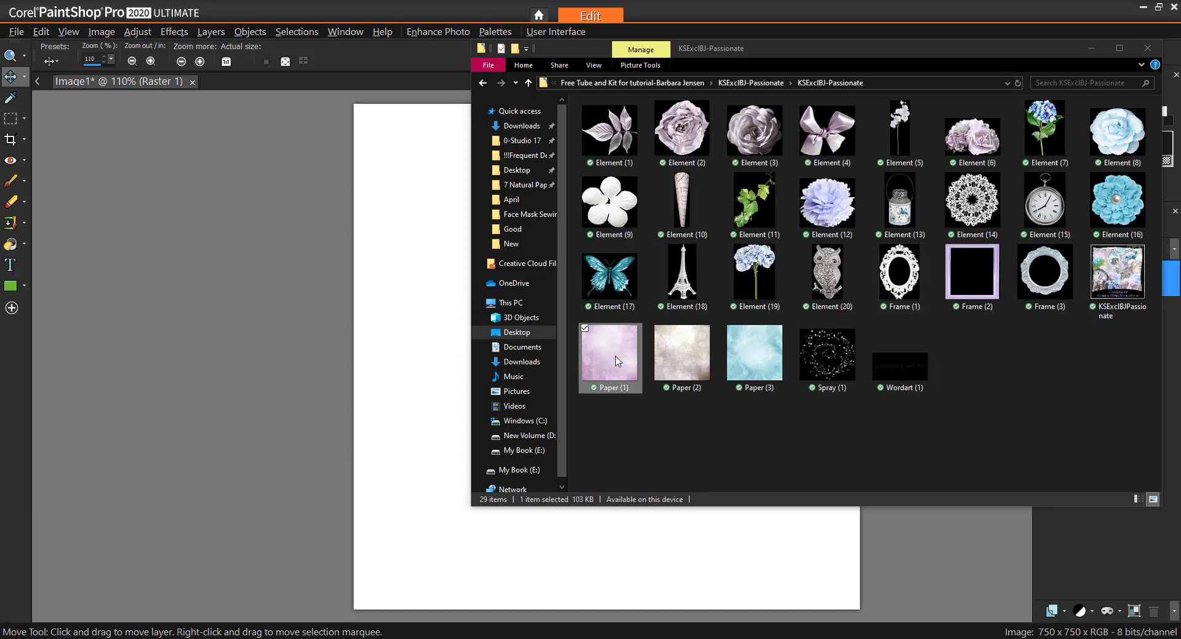
{"action": "mouse_move", "coordinate": [618, 362]}
{"action": "left_mouse_down"}
{"action": "mouse_move", "coordinate": [390, 136]}
{"action": "mouse_move", "coordinate": [361, 79]}
{"action": "left_mouse_up"}
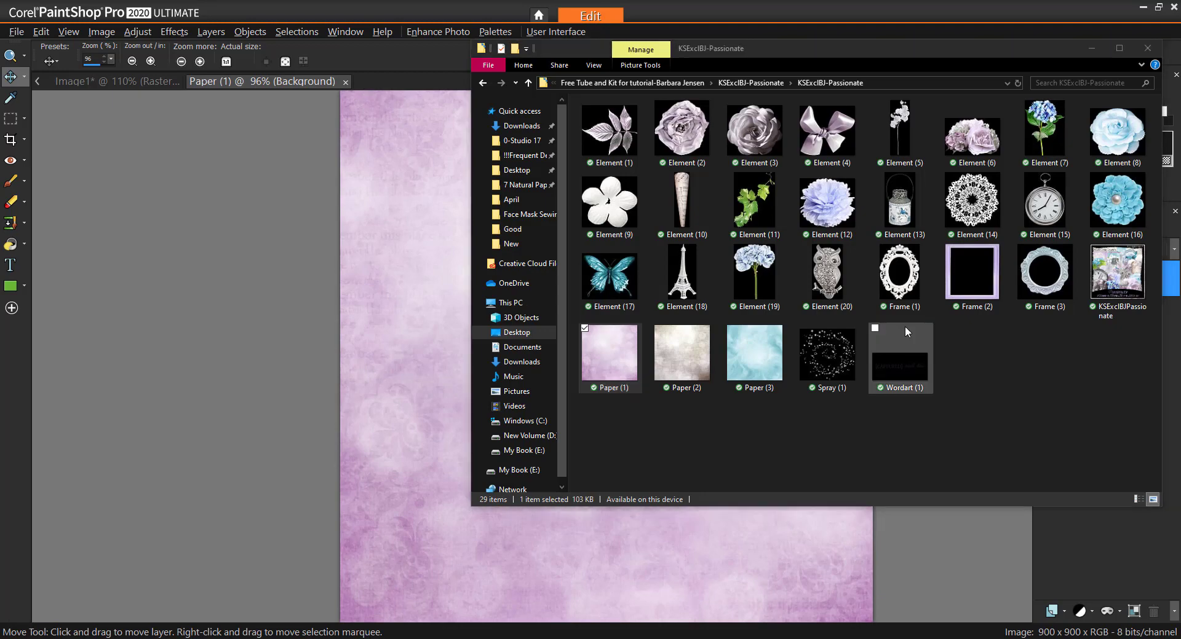
{"action": "left_click", "coordinate": [1093, 43]}
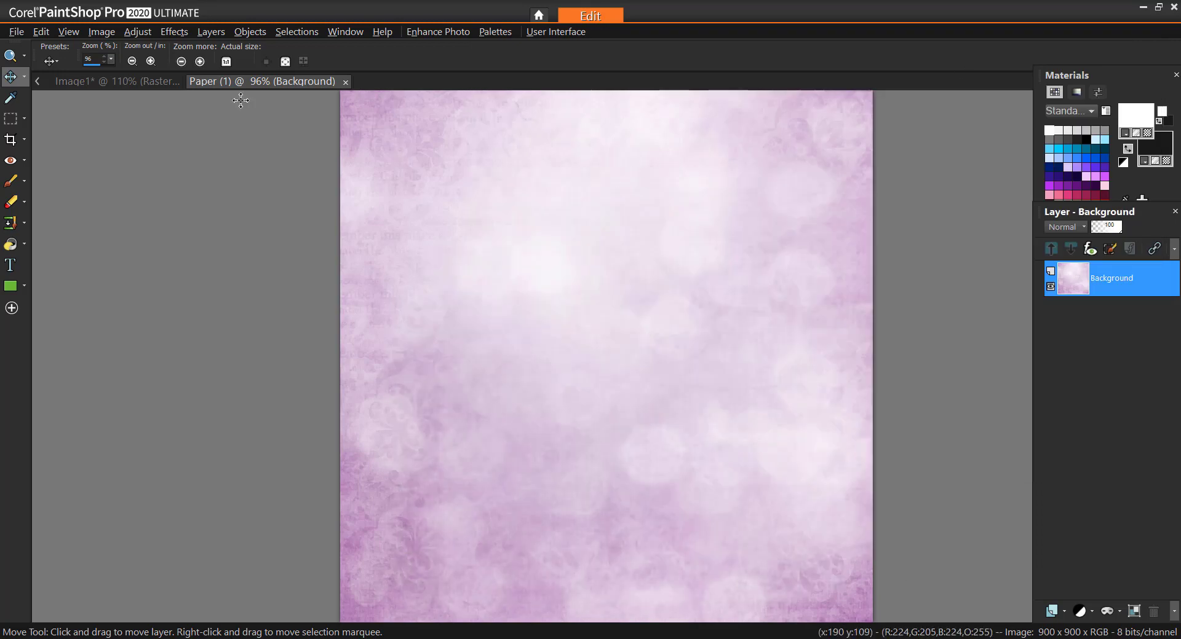
Copy the Paper (1) image and paste it into Image1 as a new layer above the white background
{"action": "left_click", "coordinate": [578, 265]}
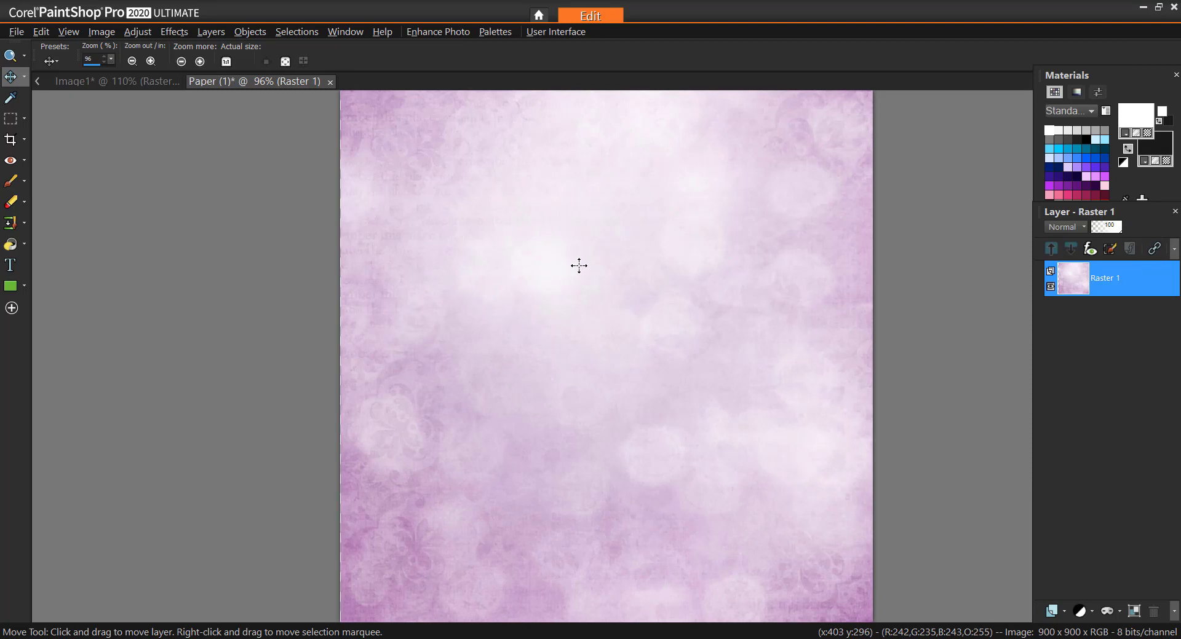
{"action": "left_click", "coordinate": [166, 84]}
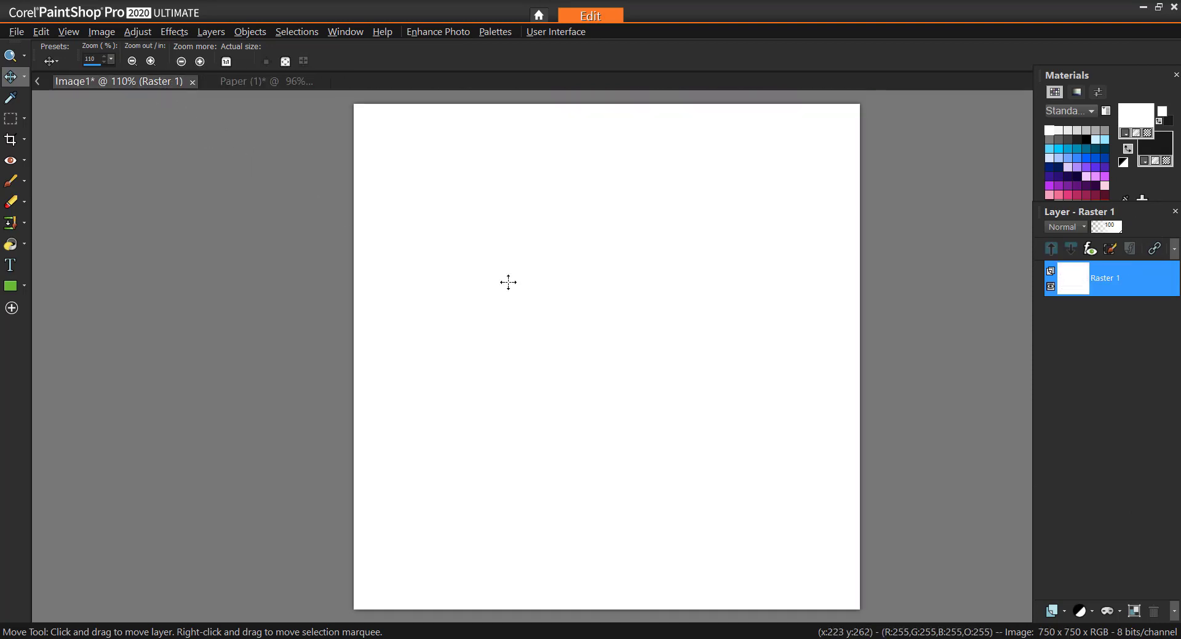
{"action": "key", "text": "ctrl+l"}
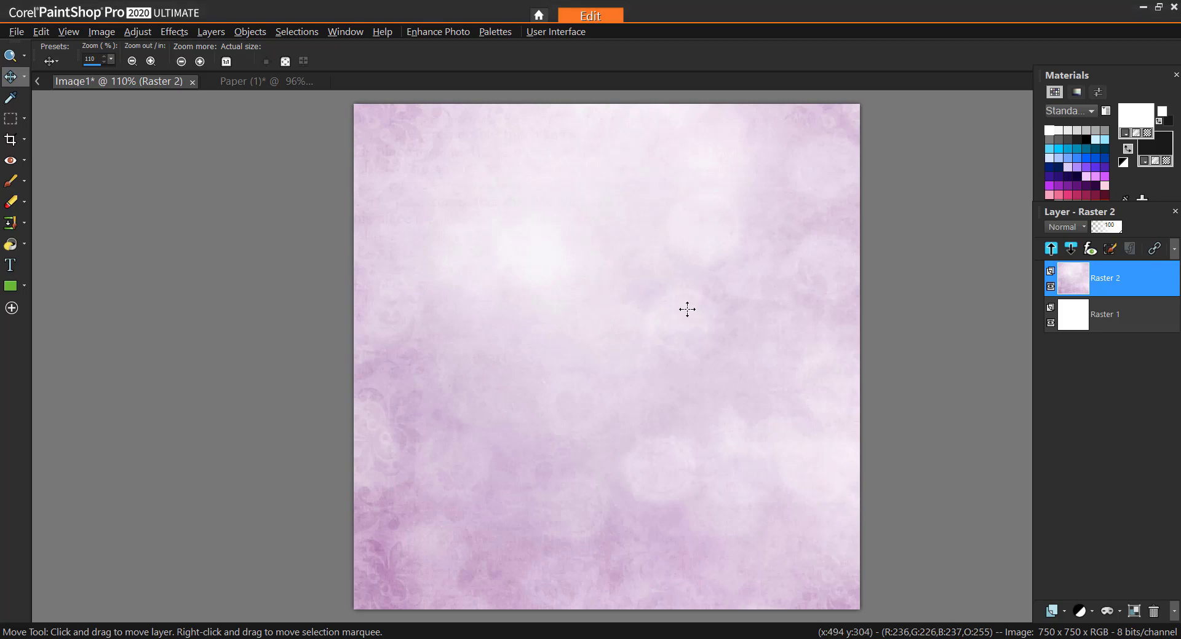
Load the Miz_Mask_321 mask from disk onto the paper layer, fitted to canvas from source luminance with Hide all mask, and merge the mask group
{"action": "left_click", "coordinate": [209, 34]}
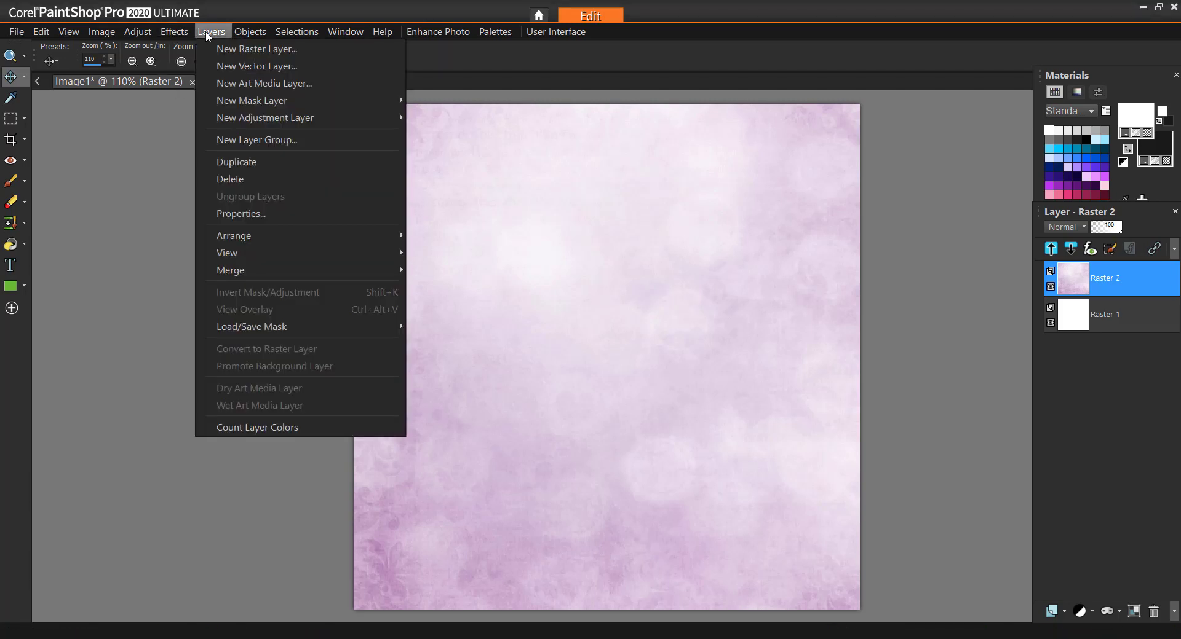
{"action": "mouse_move", "coordinate": [234, 327]}
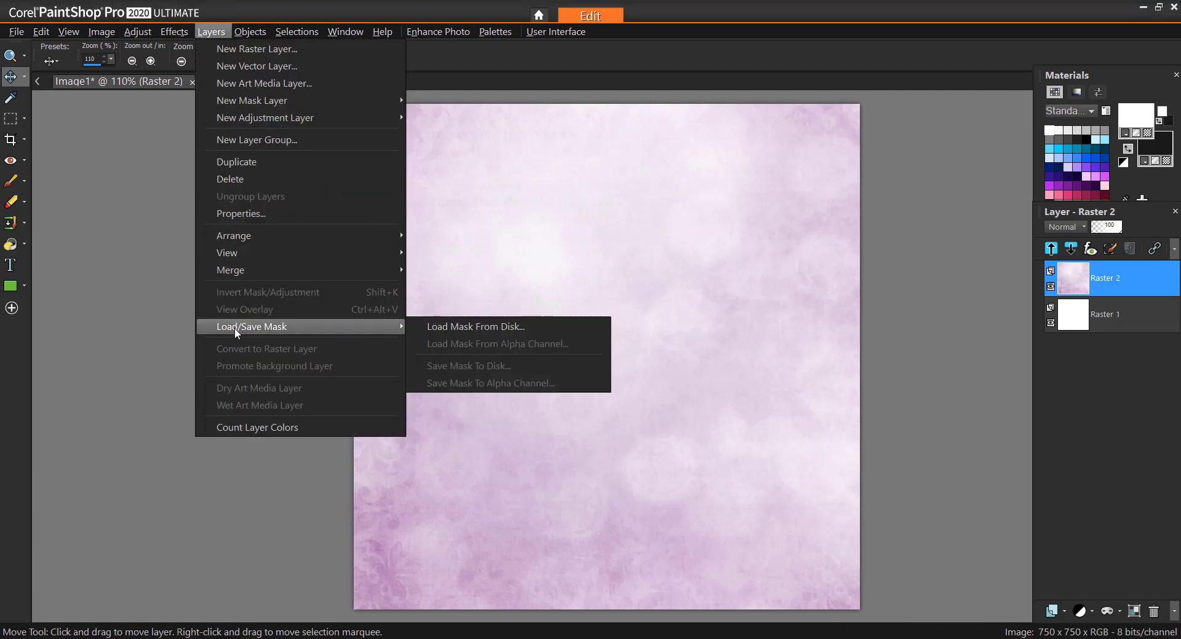
{"action": "left_click", "coordinate": [461, 331]}
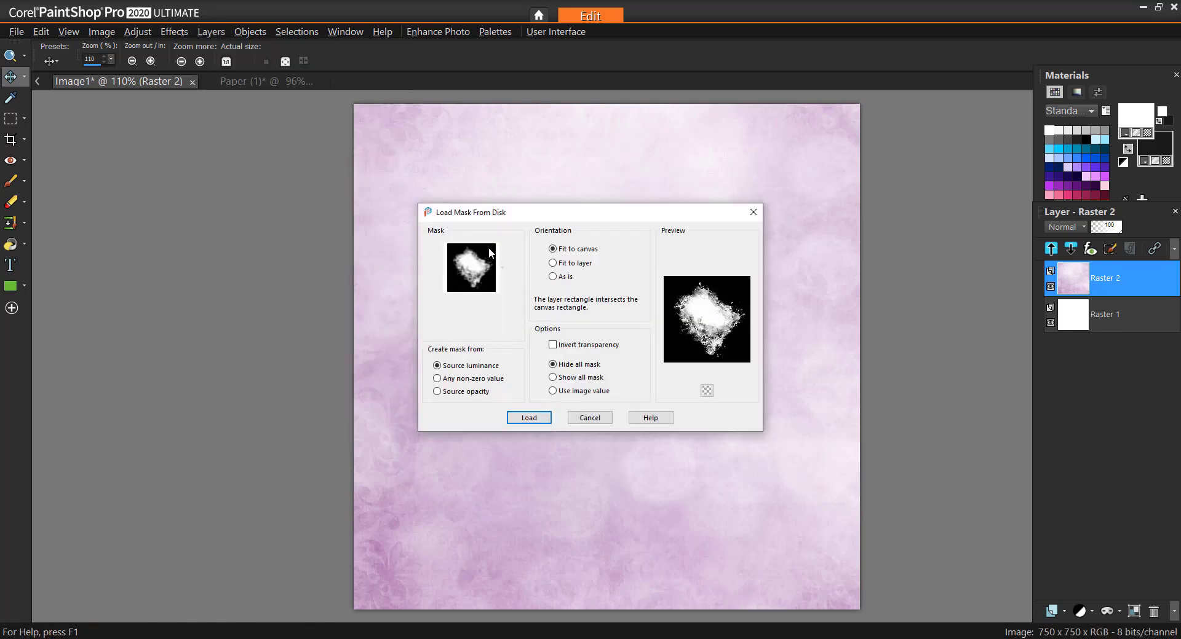
{"action": "left_click", "coordinate": [500, 276]}
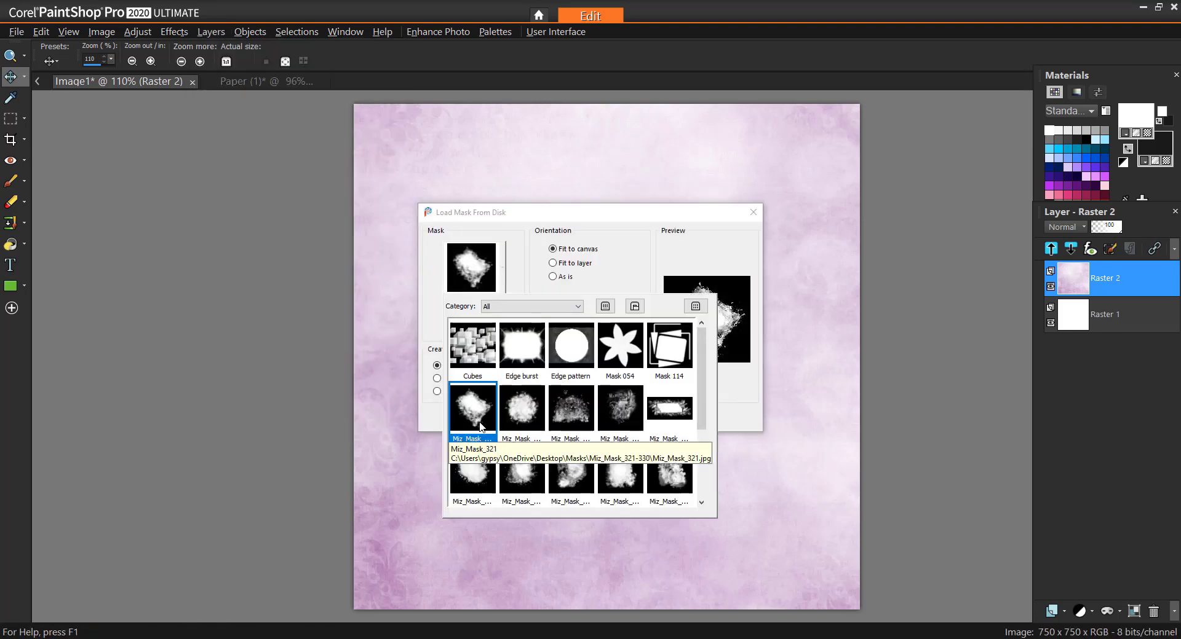
{"action": "left_click", "coordinate": [482, 421]}
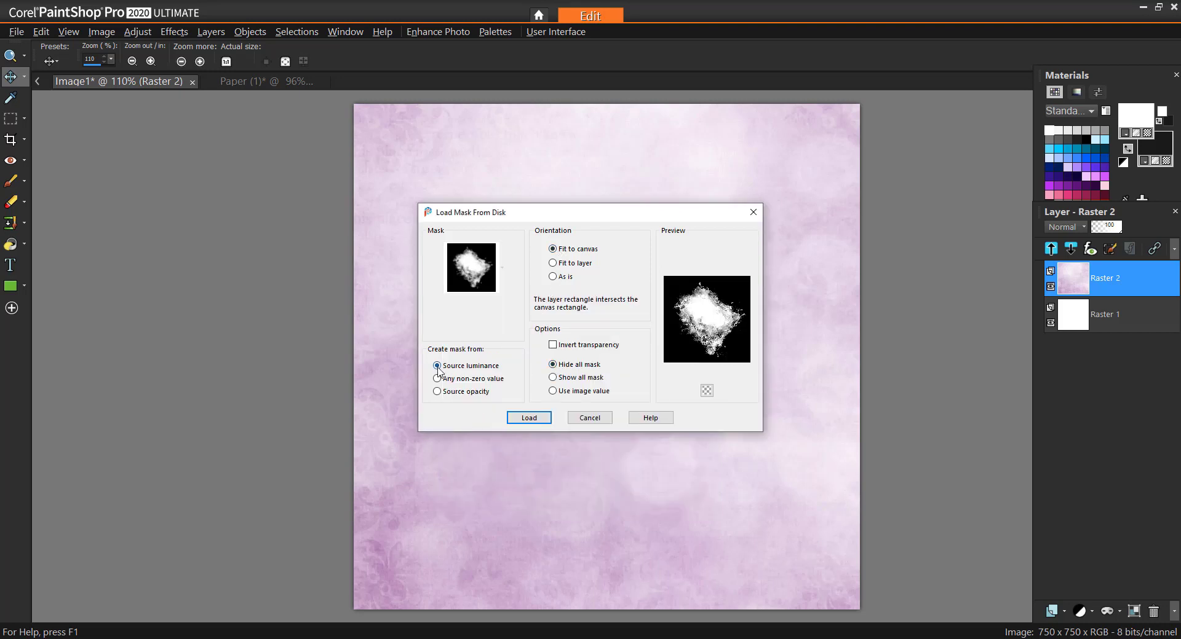
{"action": "left_click", "coordinate": [535, 420]}
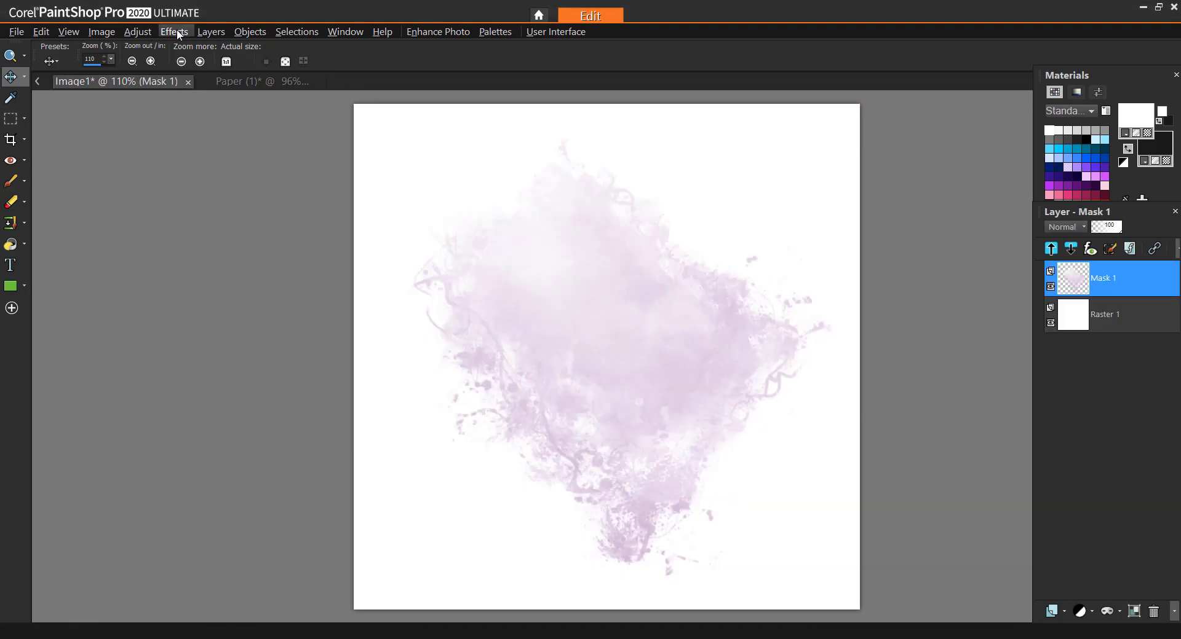
Apply a white horizontal Blinds texture to the masked paper layer with opacity 50 and light from left/top
{"action": "left_click", "coordinate": [176, 32]}
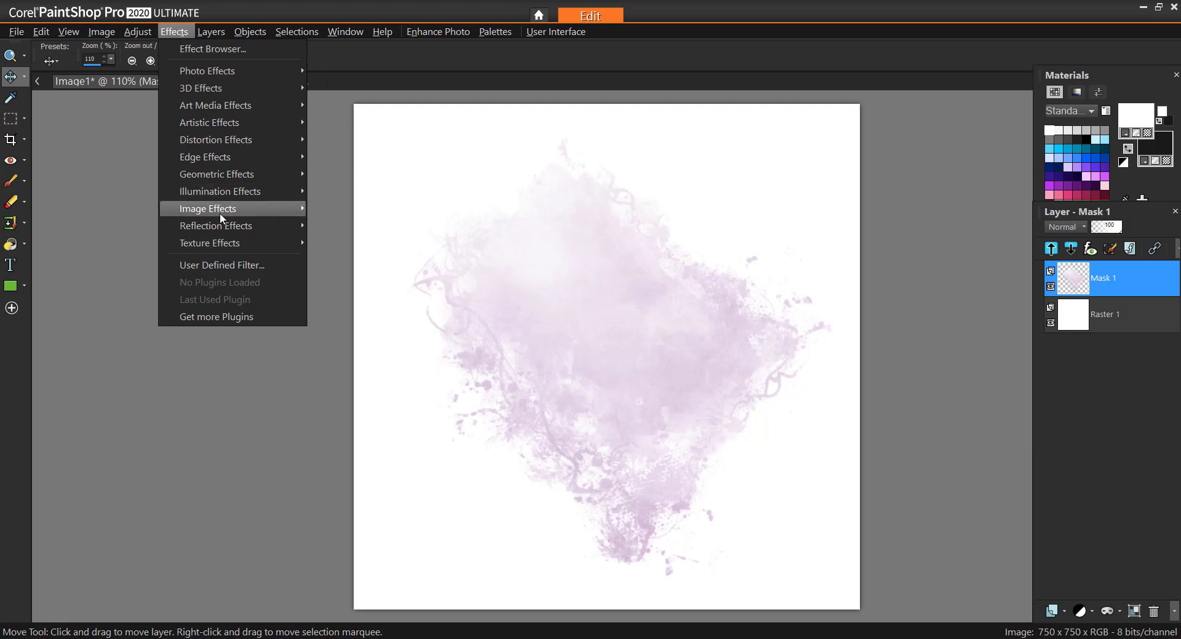
{"action": "mouse_move", "coordinate": [220, 245]}
{"action": "left_click", "coordinate": [366, 244]}
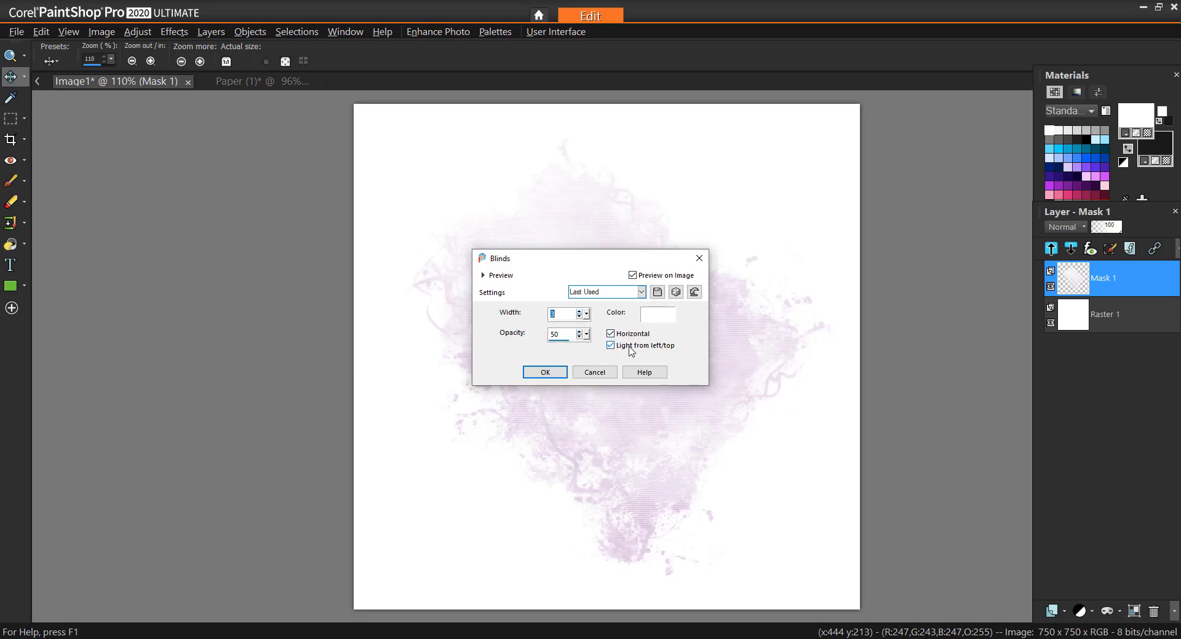
{"action": "left_click", "coordinate": [544, 372]}
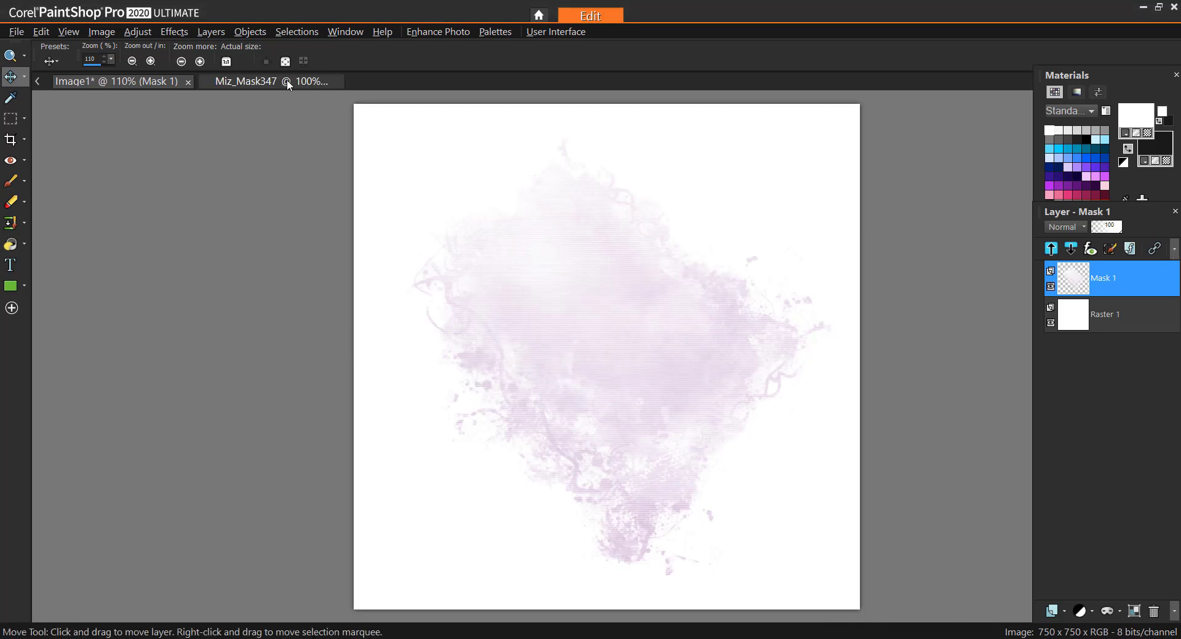
Copy the artwork from the Miz_Mask347 image and paste it into Image1 as a new layer above the masked paper
{"action": "left_click", "coordinate": [288, 82]}
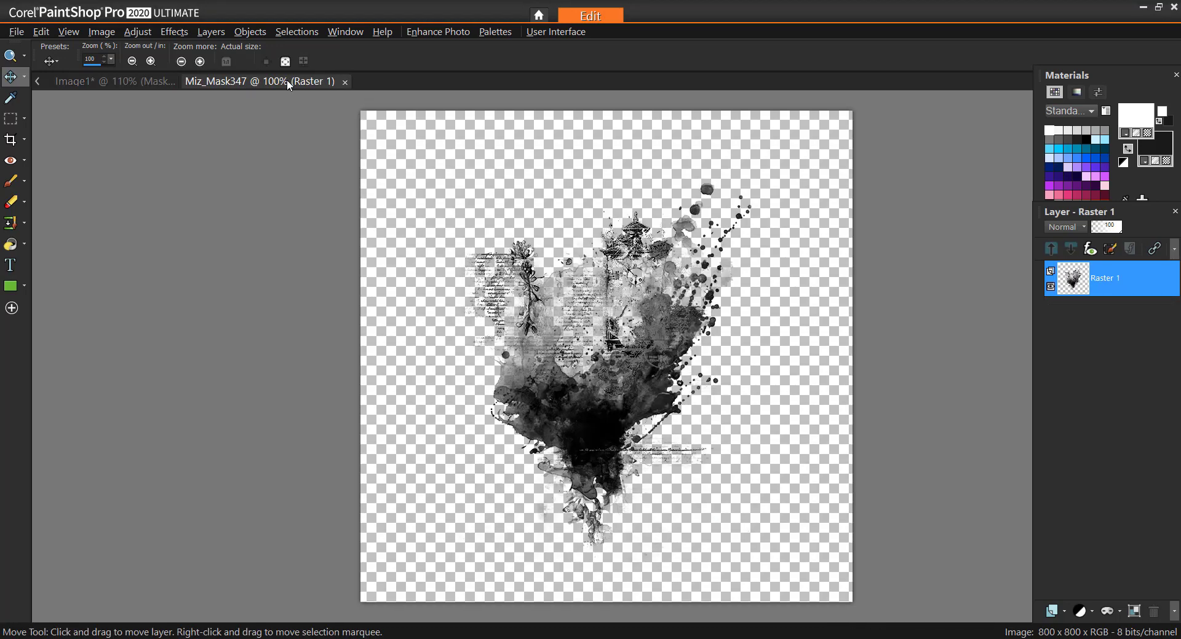
{"action": "left_click", "coordinate": [1089, 285]}
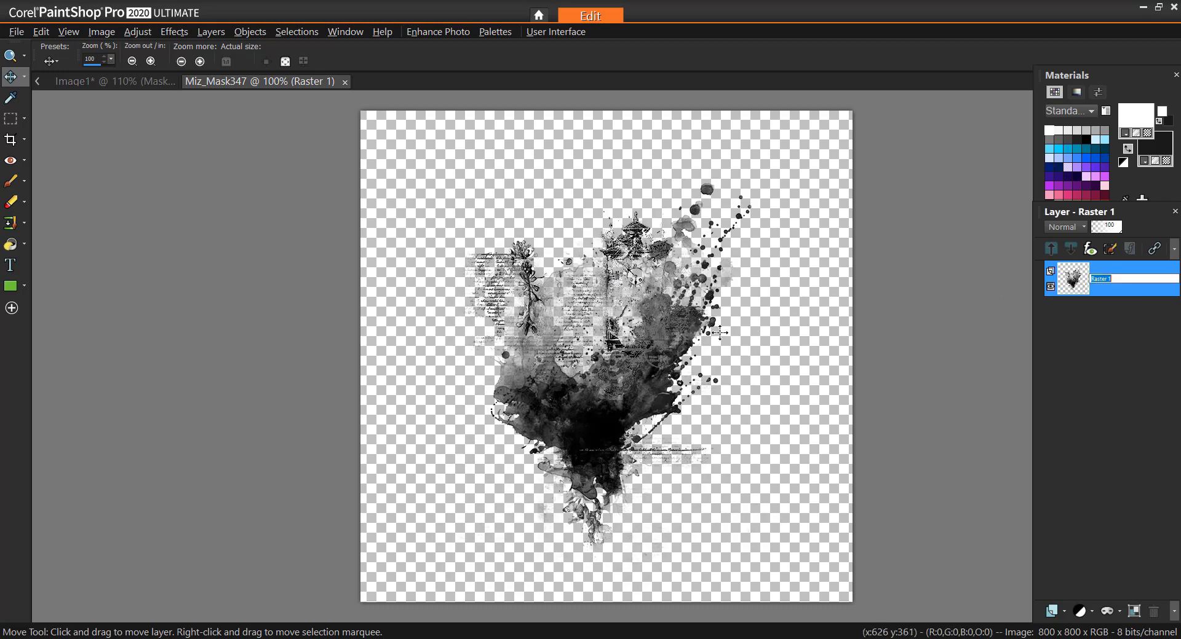
{"action": "key", "text": "Return"}
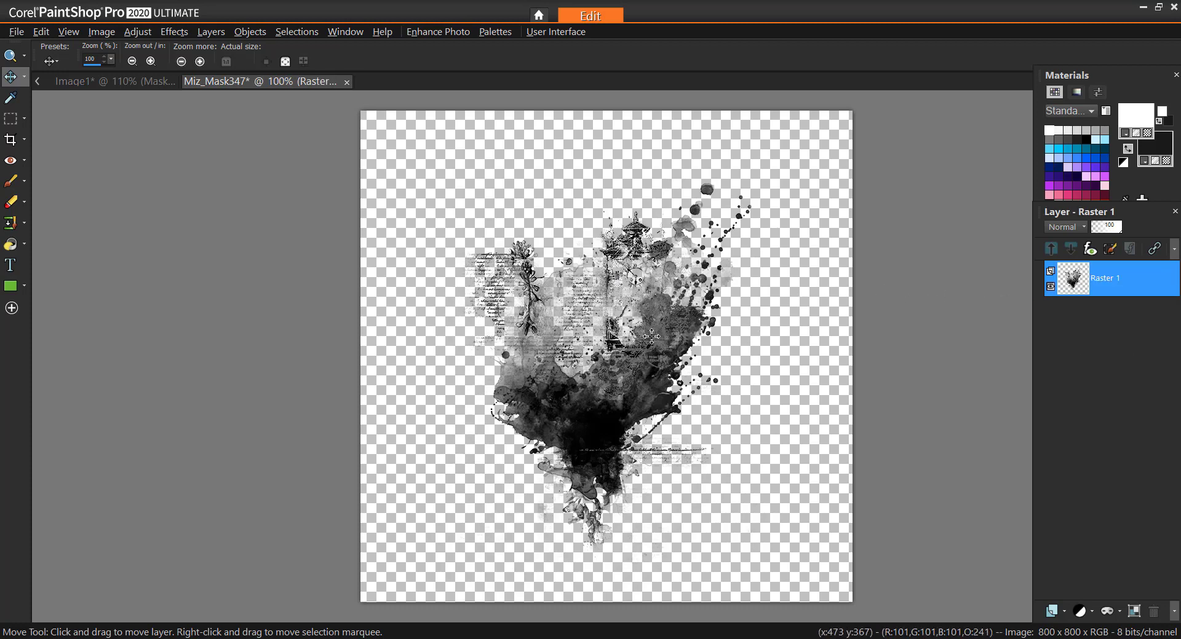
{"action": "left_click", "coordinate": [80, 86]}
{"action": "key", "text": "ctrl+v"}
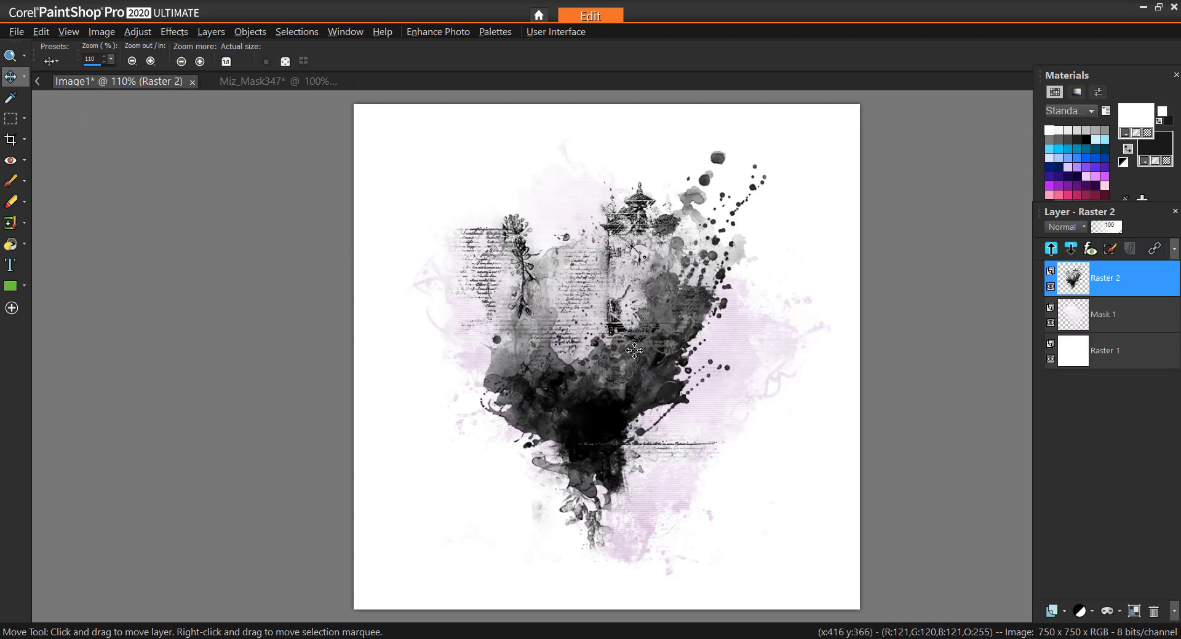
Mirror the black splatter layer horizontally and move it right and slightly down on the canvas
{"action": "left_click", "coordinate": [102, 32]}
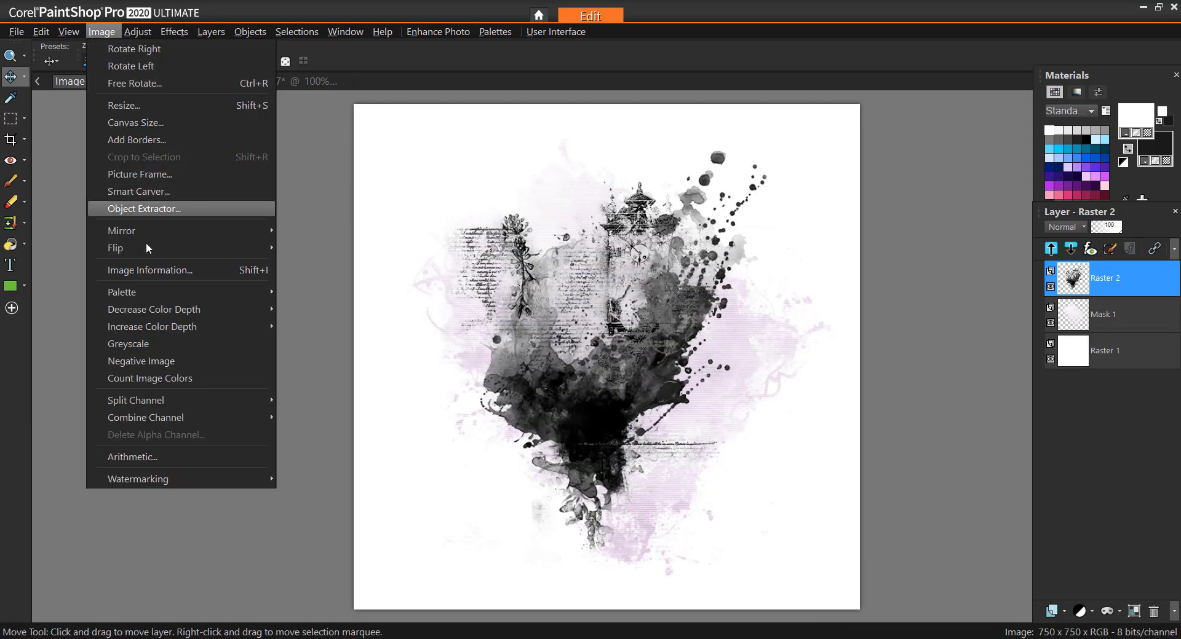
{"action": "mouse_move", "coordinate": [147, 235]}
{"action": "left_click", "coordinate": [332, 234]}
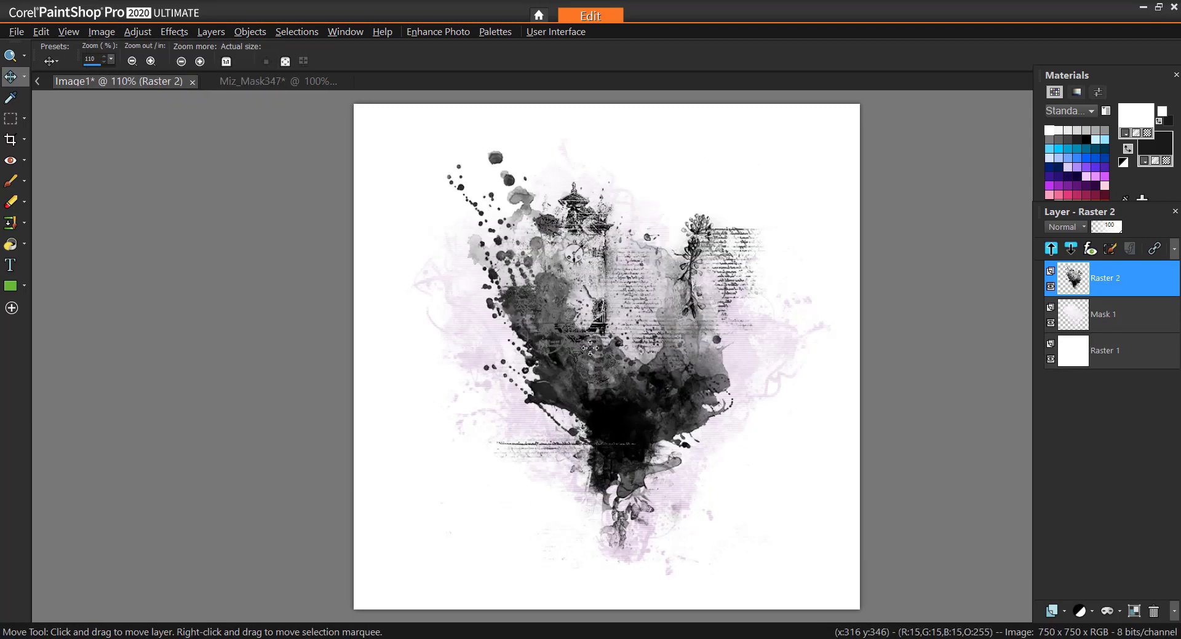
{"action": "left_click_drag", "start_coordinate": [590, 379], "coordinate": [656, 393]}
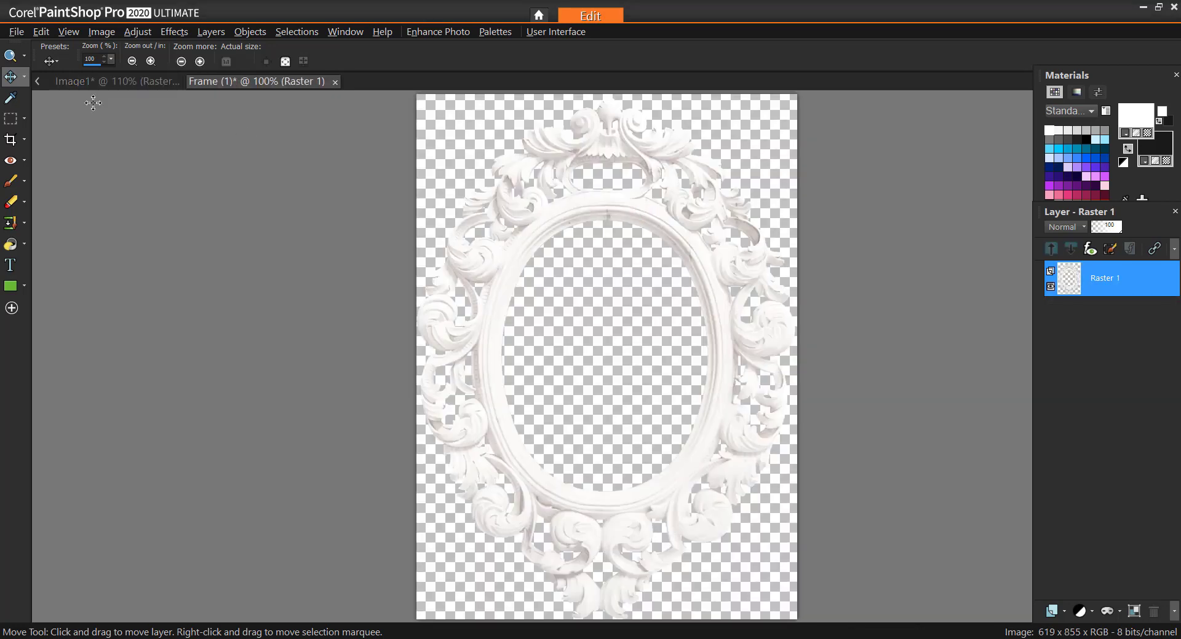
Paste the copied oval Frame (1) artwork into Image1 as a new top layer
{"action": "left_click", "coordinate": [116, 81]}
{"action": "key", "text": "ctrl+v"}
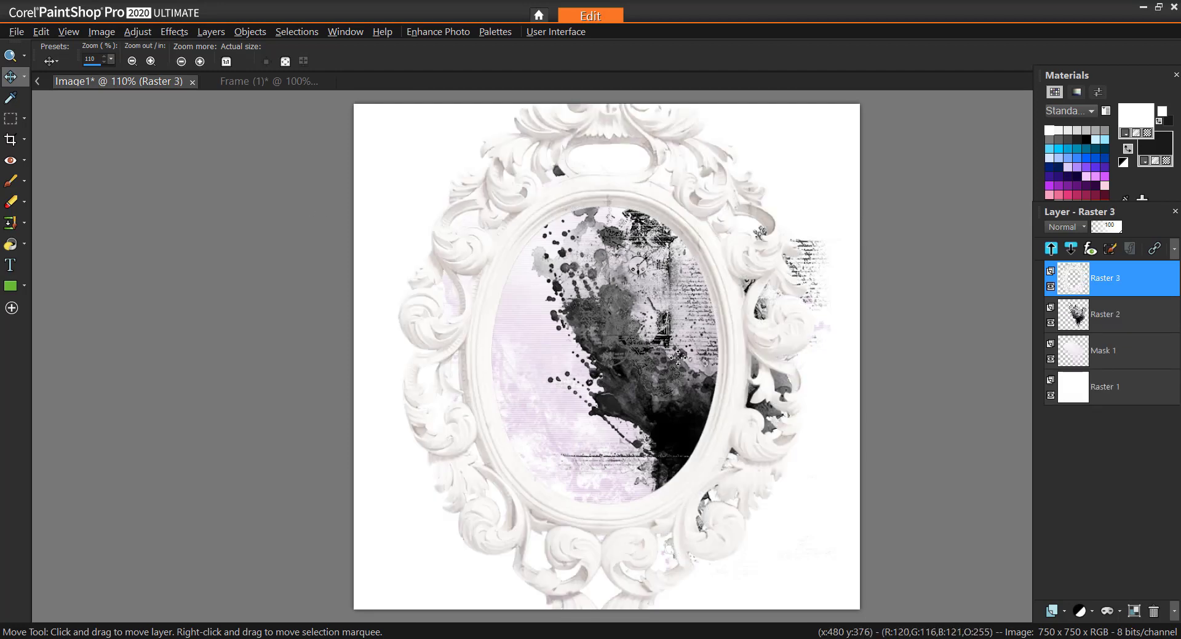
Resize only the frame layer to 40 percent using Bicubic resampling and move it over the upper right of the black splatter
{"action": "left_click", "coordinate": [101, 31]}
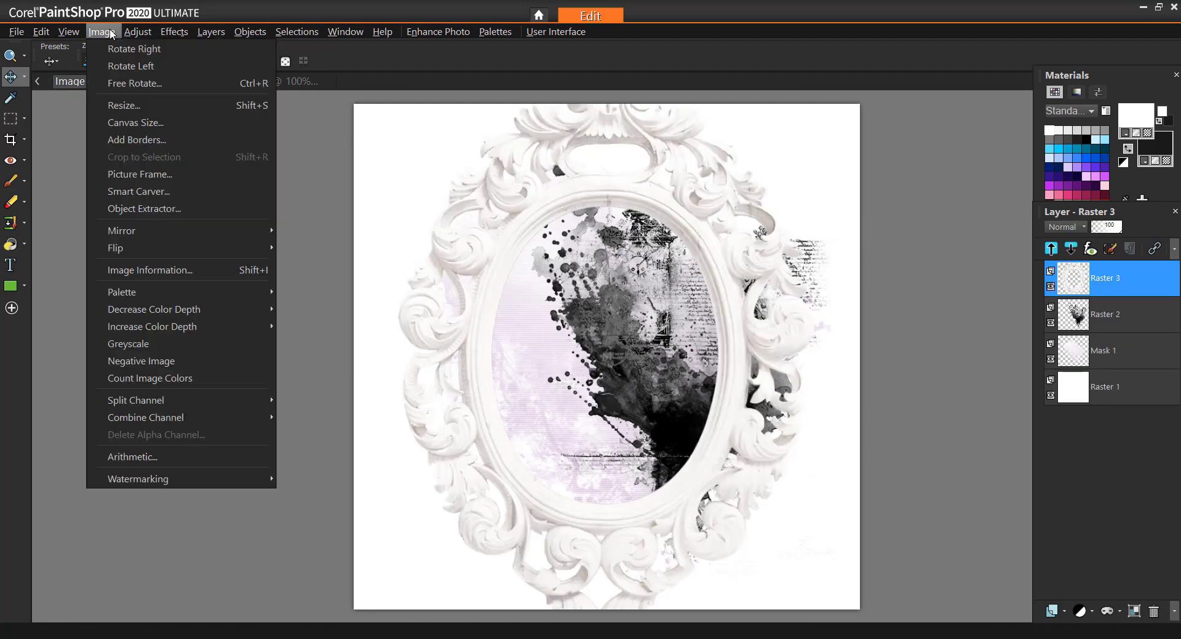
{"action": "left_click", "coordinate": [131, 106]}
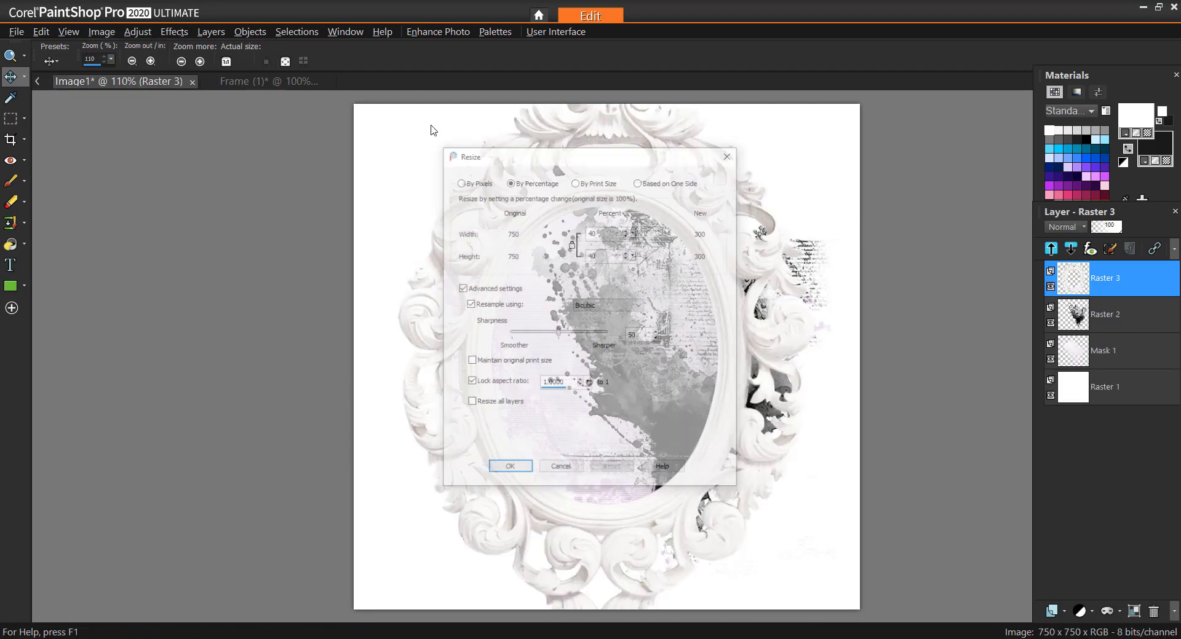
{"action": "left_click", "coordinate": [523, 181]}
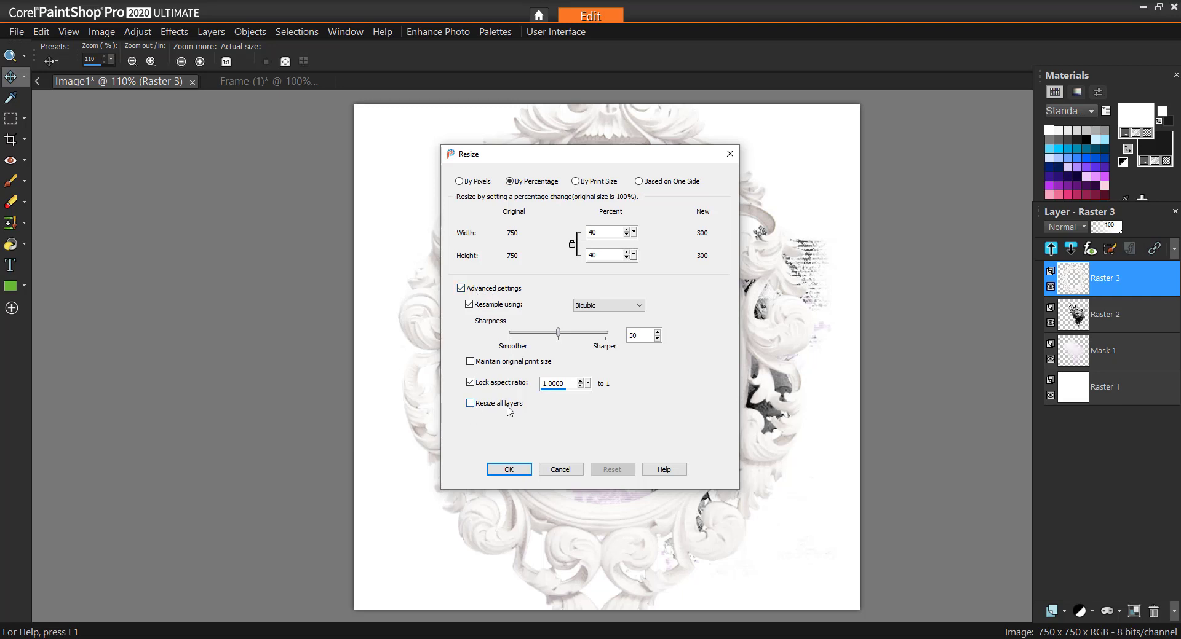
{"action": "left_click", "coordinate": [510, 469]}
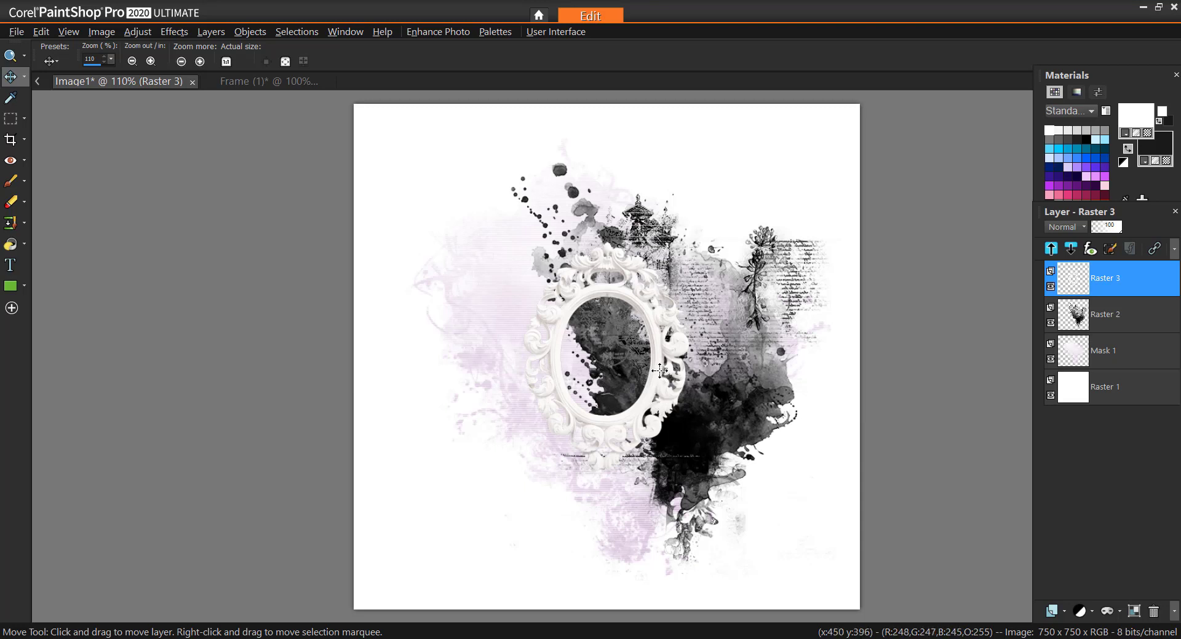
{"action": "left_click_drag", "start_coordinate": [660, 370], "coordinate": [768, 342]}
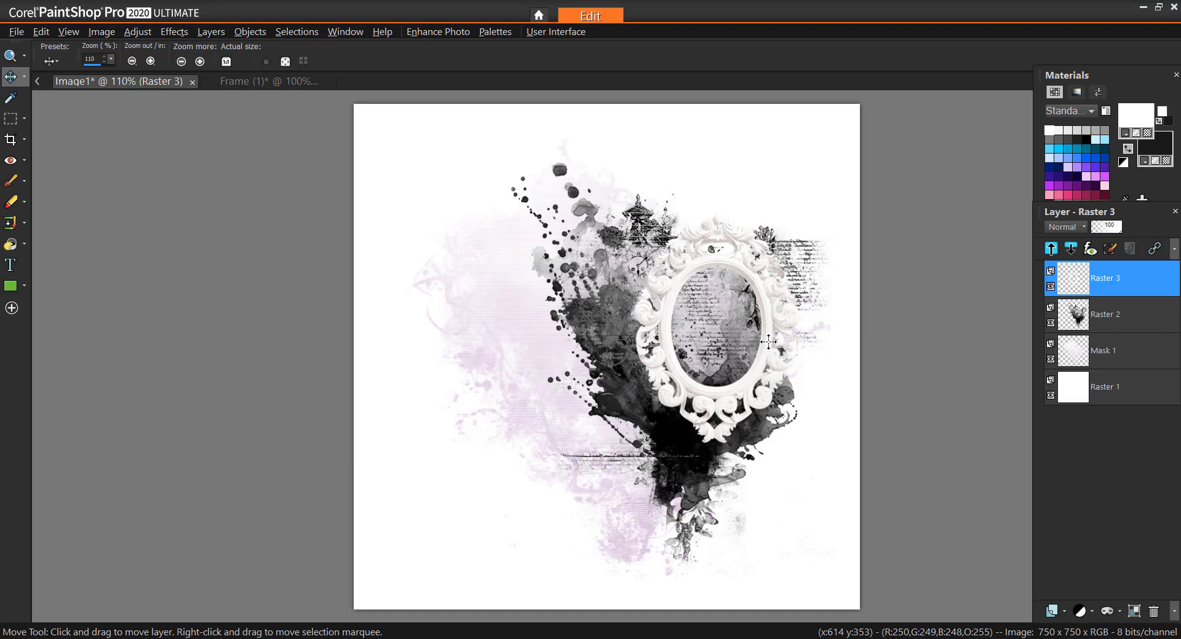
Rename the oval frame's layer as Frame 1
{"action": "double_click", "coordinate": [1110, 277]}
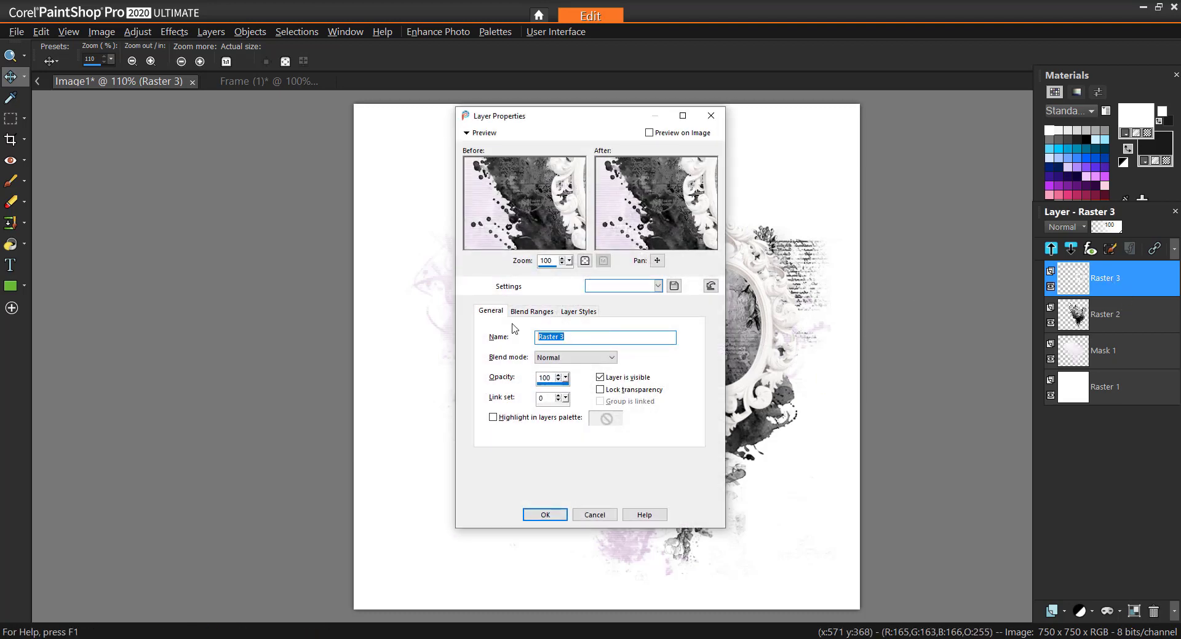
{"action": "type", "text": "Frame 1"}
{"action": "left_click", "coordinate": [536, 515]}
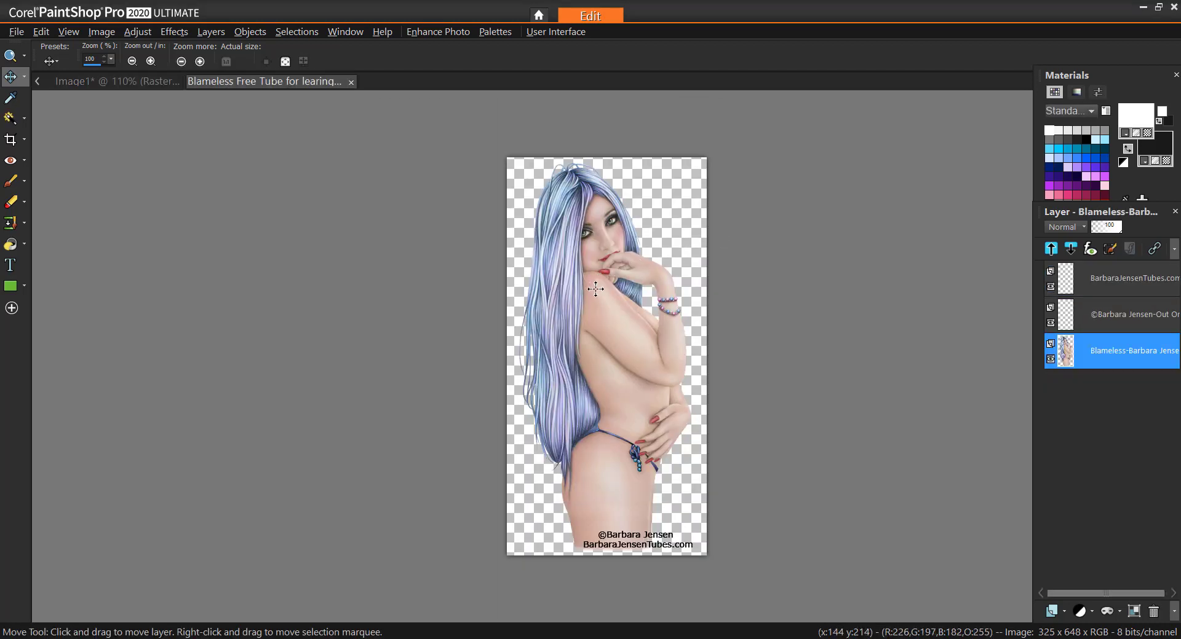
Paste the copied woman tube into Image1 beneath the frame and resize only that layer to 90 percent using Bicubic resampling
{"action": "left_click", "coordinate": [137, 81]}
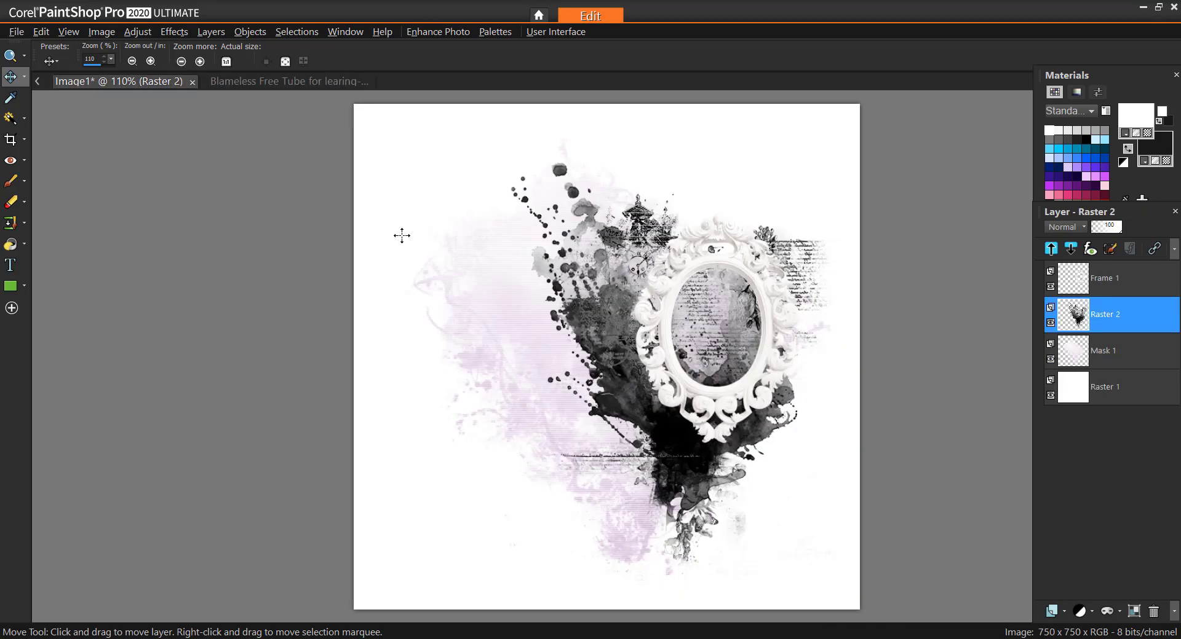
{"action": "key", "text": "ctrl+v"}
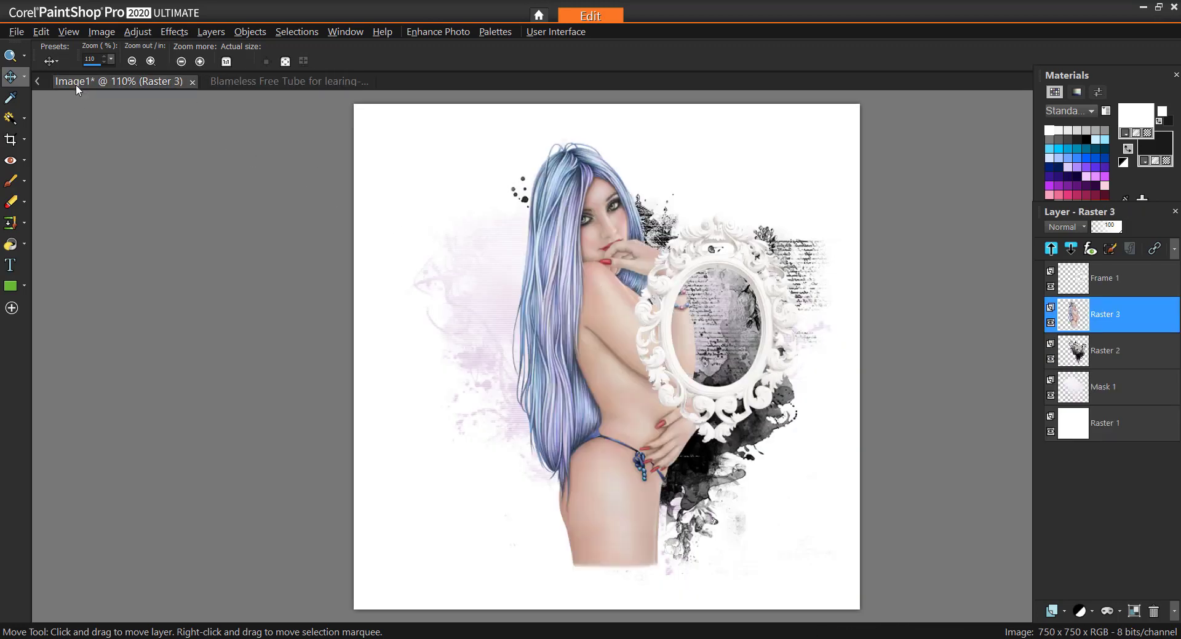
{"action": "left_click", "coordinate": [108, 32]}
{"action": "left_click", "coordinate": [126, 106]}
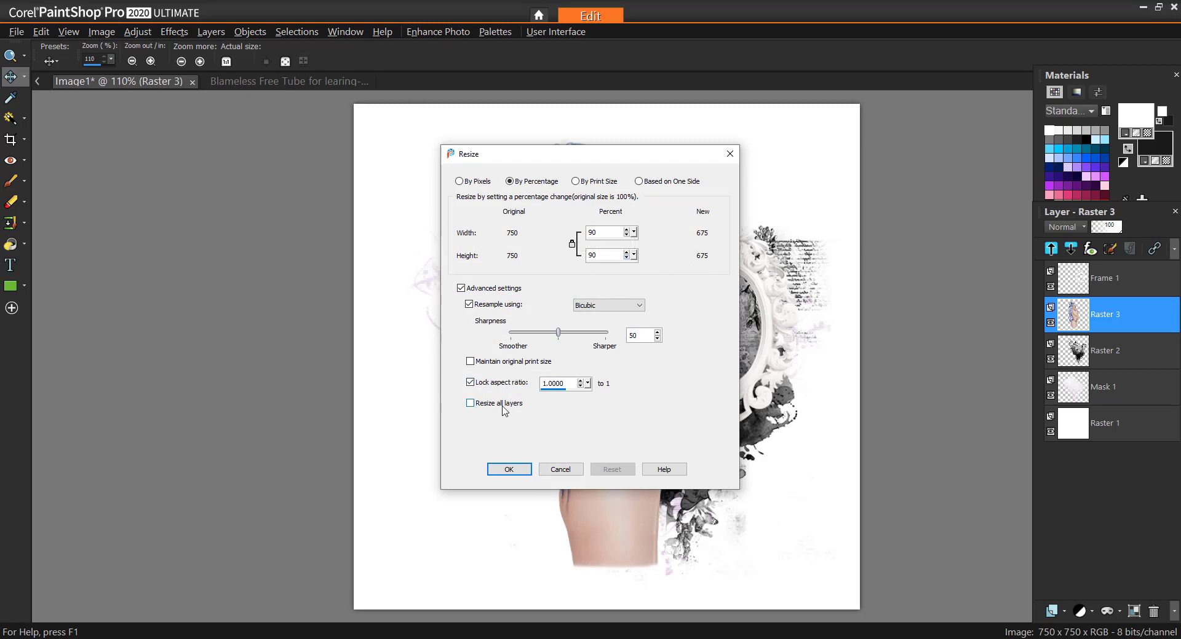
{"action": "left_click", "coordinate": [509, 469]}
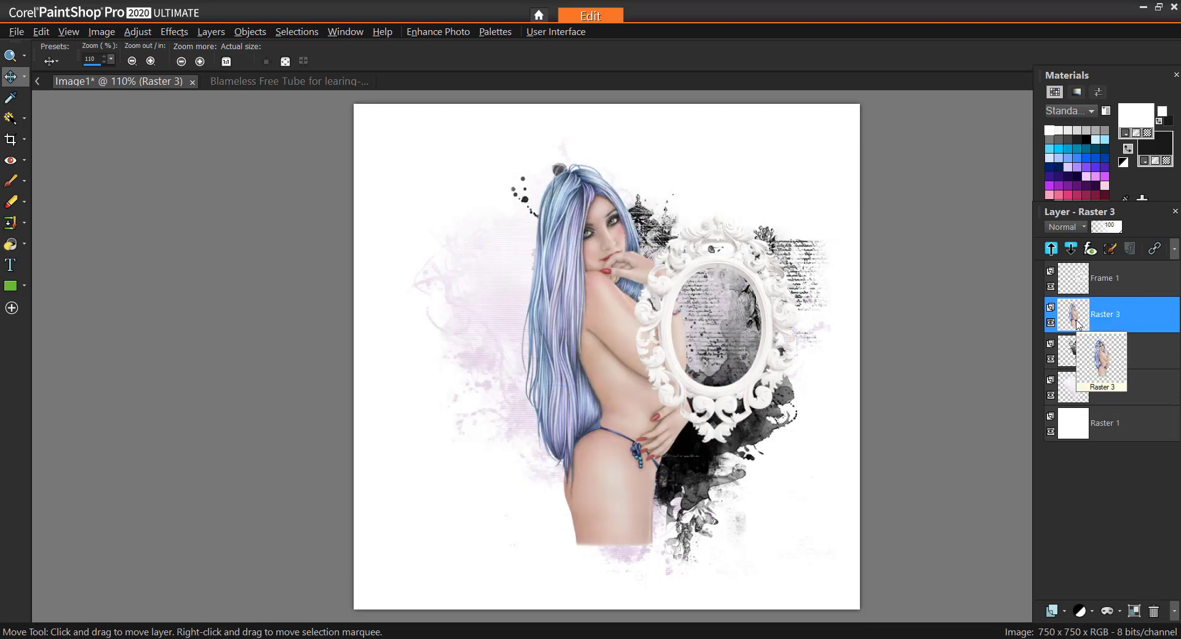
Move the woman tube right and down so her face sits inside the oval frame's opening
{"action": "left_click", "coordinate": [1104, 275]}
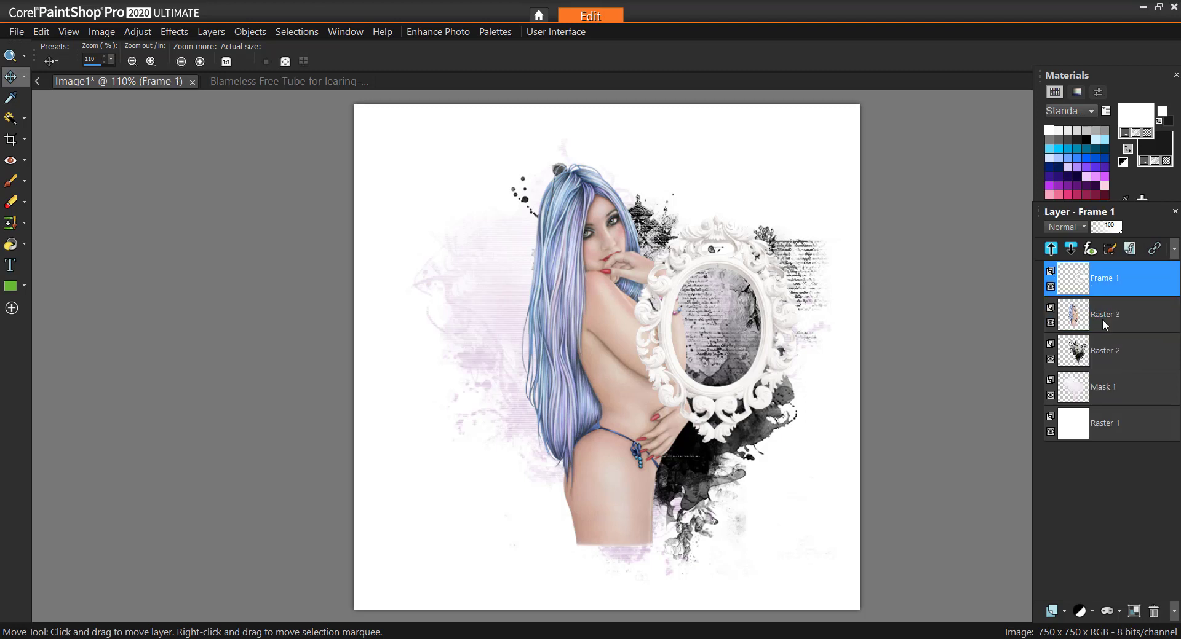
{"action": "mouse_move", "coordinate": [1102, 319]}
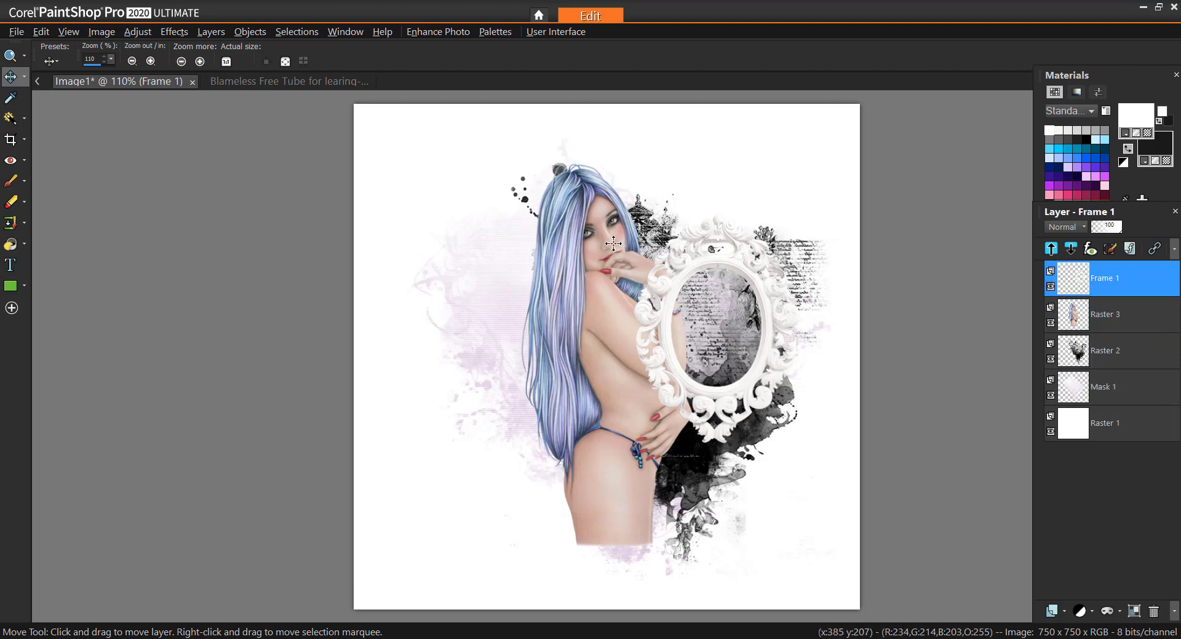
{"action": "left_click_drag", "start_coordinate": [615, 249], "coordinate": [738, 322]}
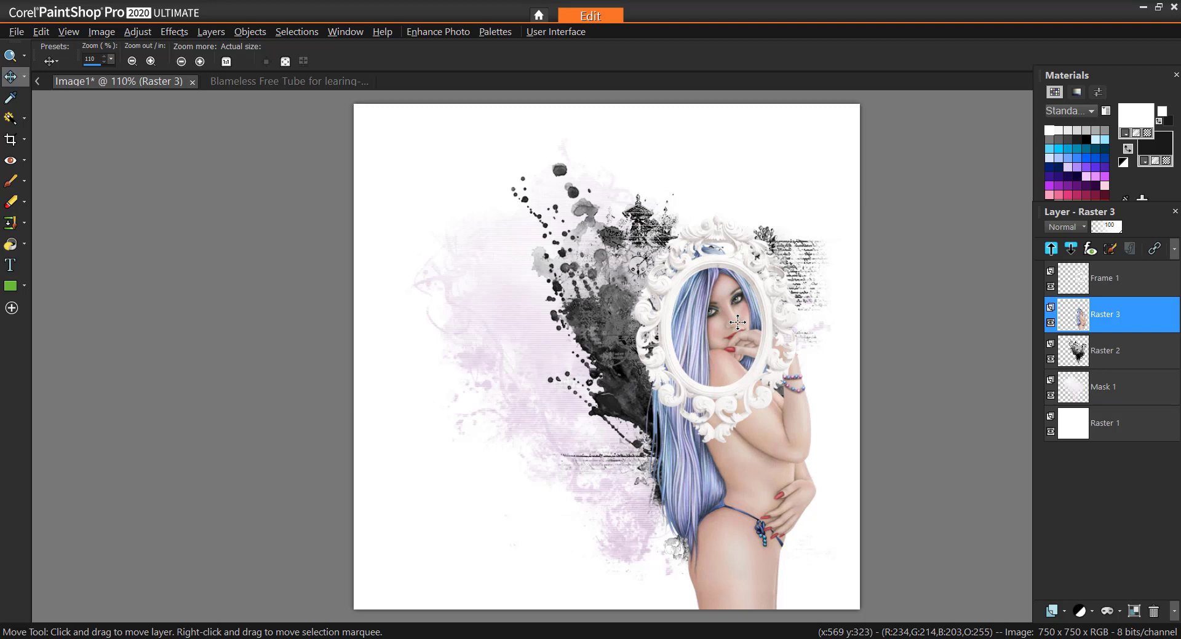
Select the opening of the Frame 1 layer with the Magic Wand and expand the selection by 10 pixels
{"action": "left_click", "coordinate": [8, 118]}
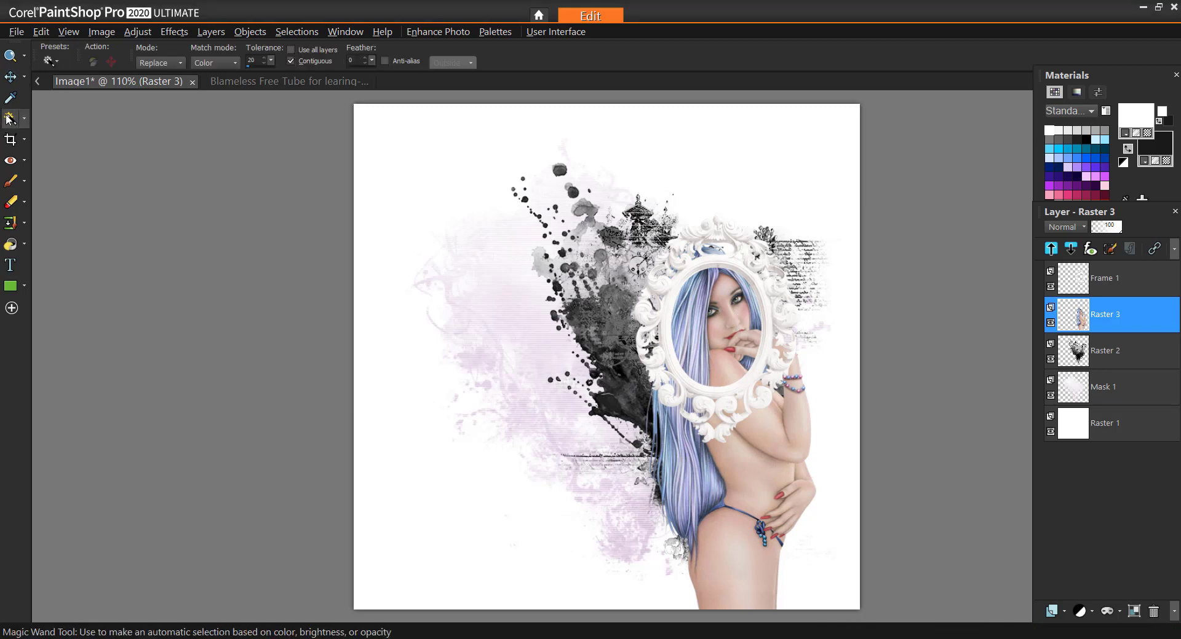
{"action": "left_click", "coordinate": [1084, 286]}
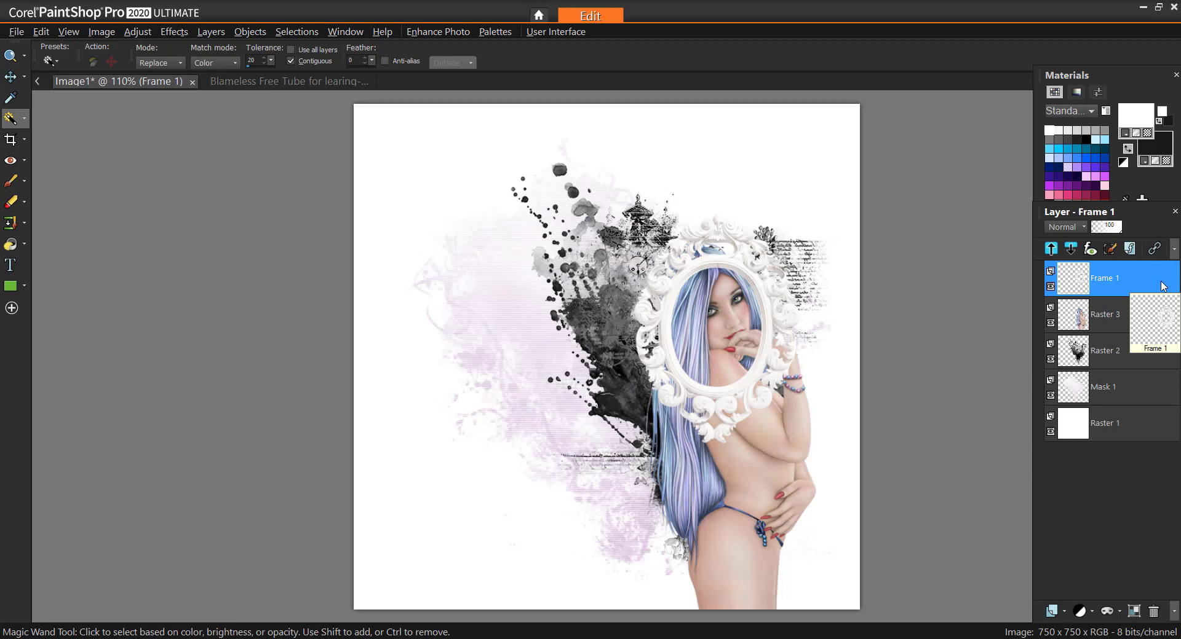
{"action": "left_click", "coordinate": [726, 304]}
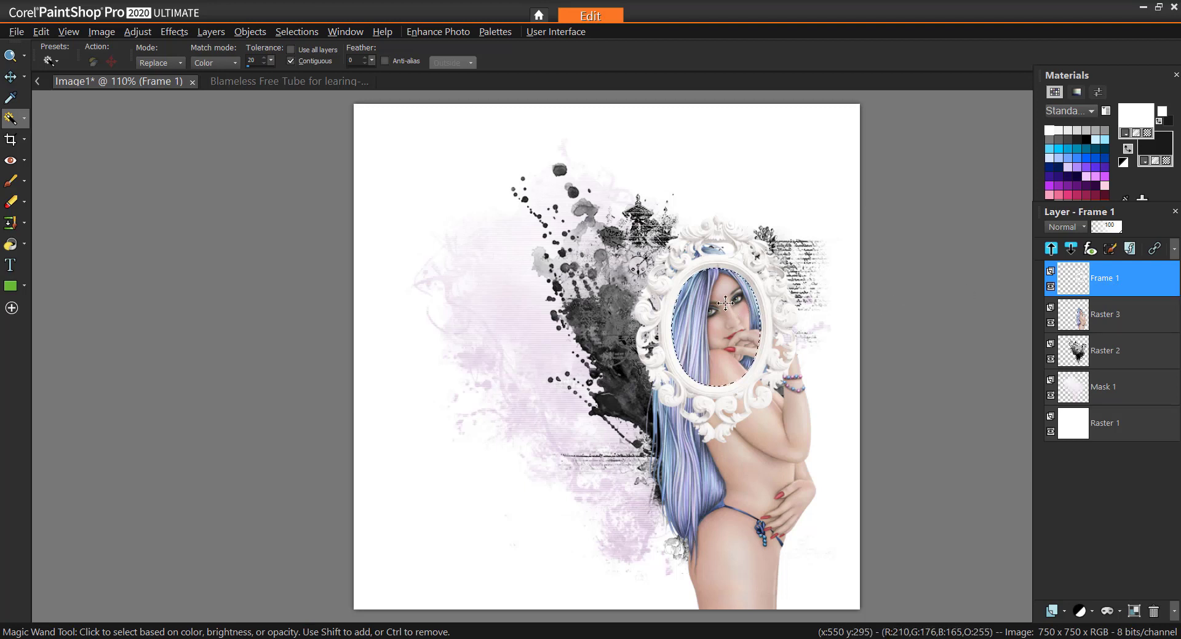
{"action": "left_click", "coordinate": [298, 31]}
{"action": "mouse_move", "coordinate": [320, 140]}
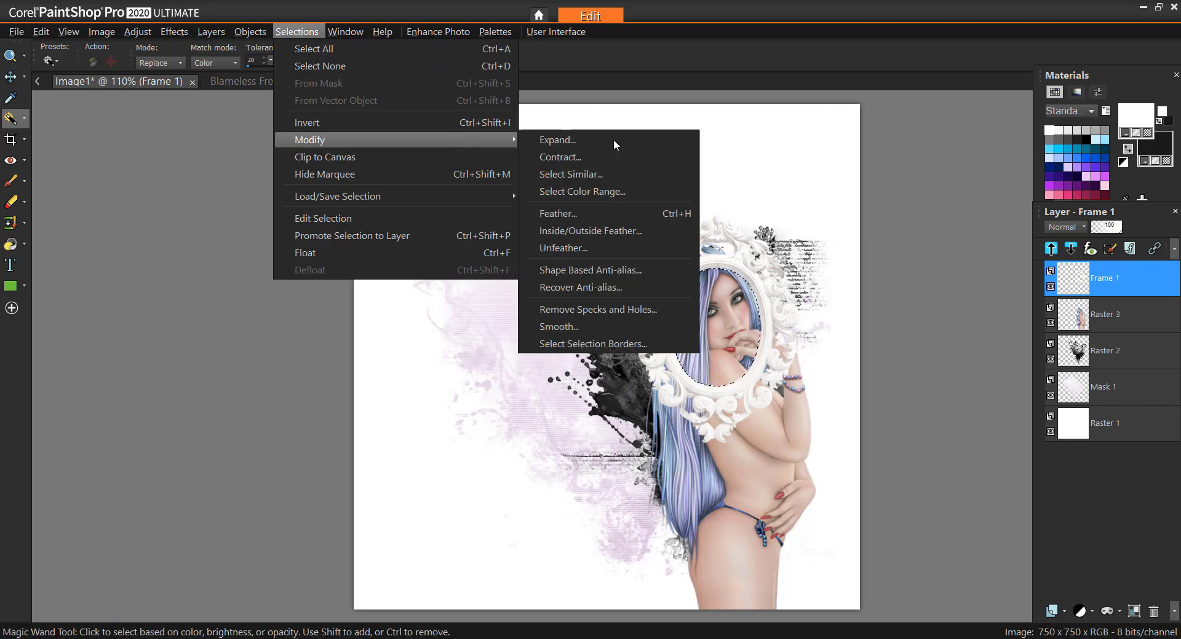
{"action": "left_click", "coordinate": [620, 139]}
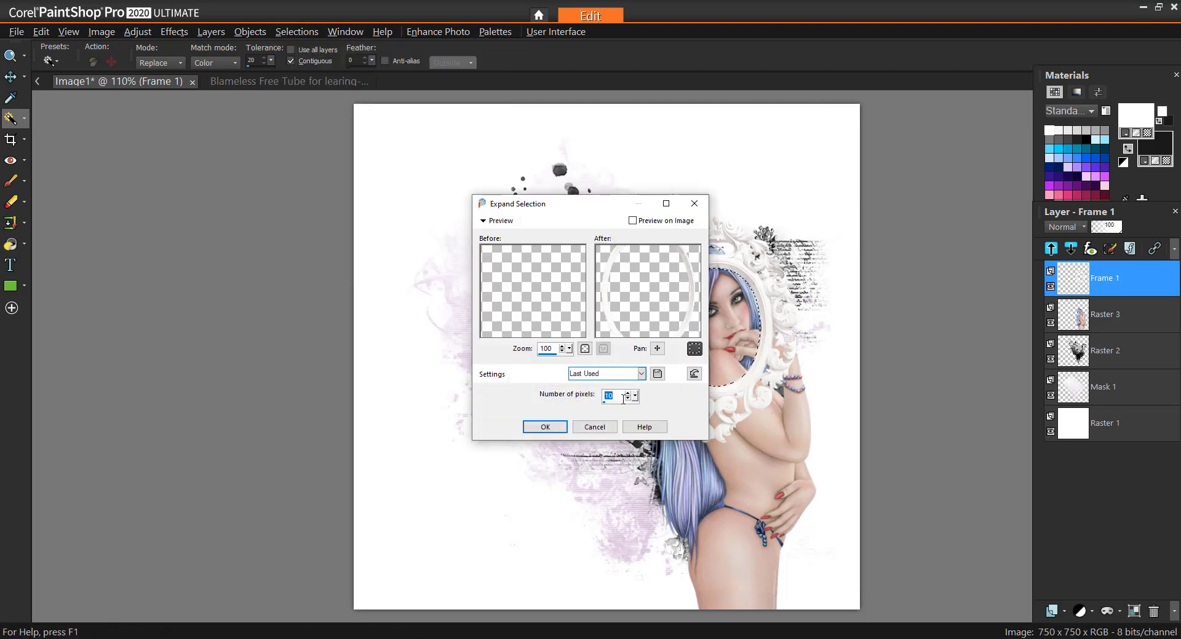
{"action": "left_click", "coordinate": [543, 427]}
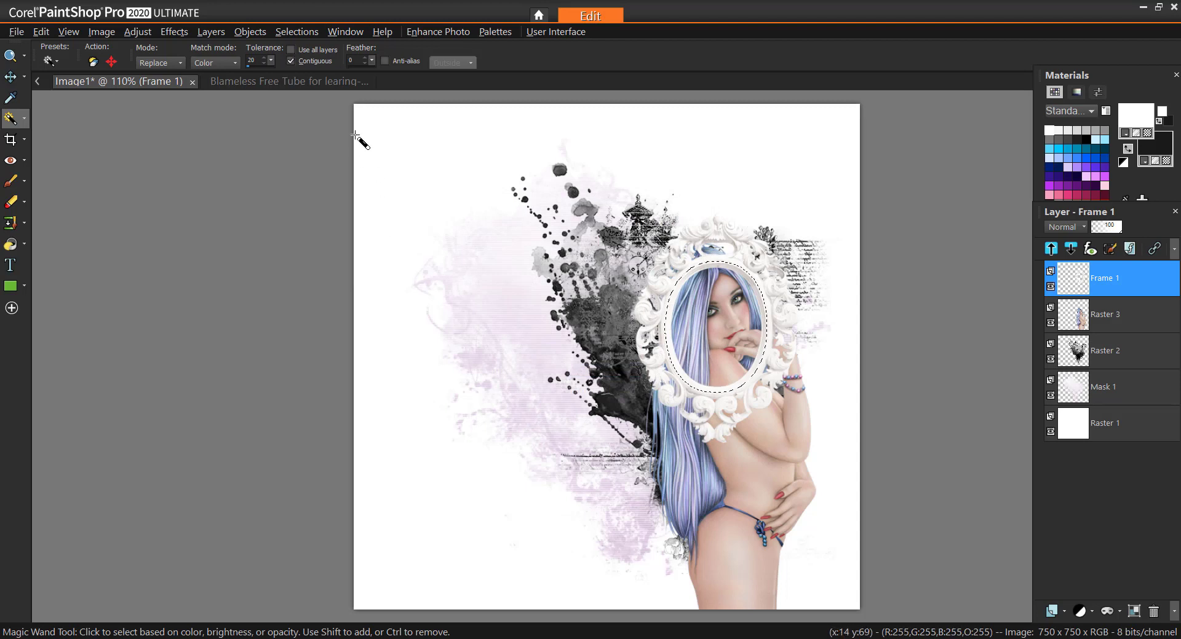
Invert the selection, delete the parts of the woman tube outside the frame opening, and deselect everything
{"action": "left_click", "coordinate": [289, 32]}
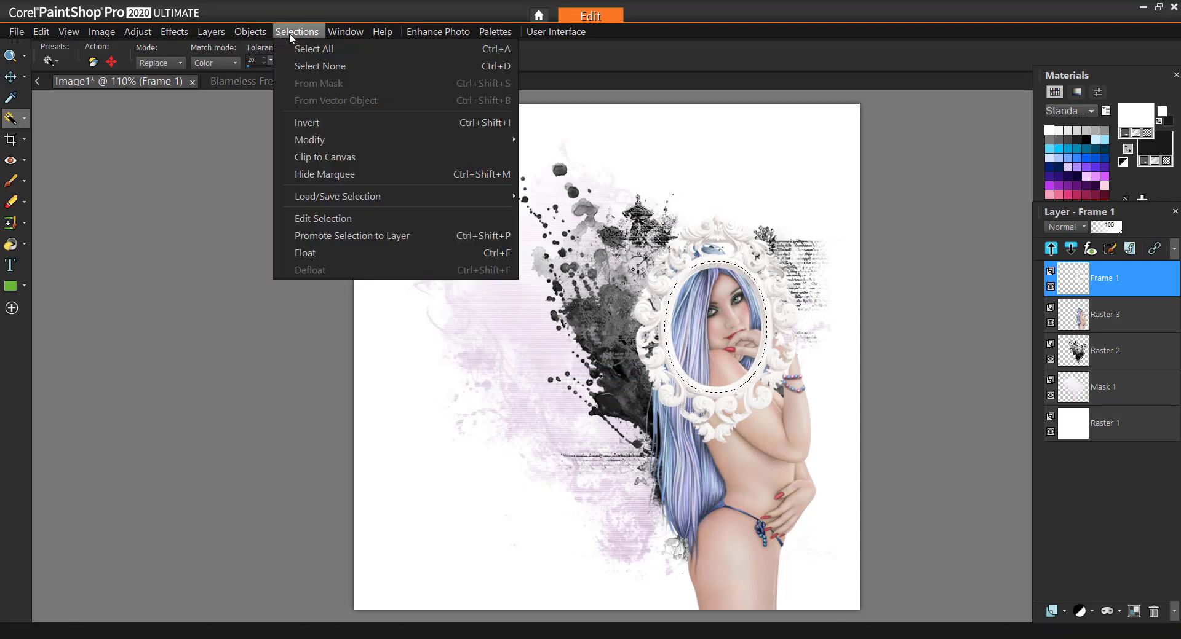
{"action": "left_click", "coordinate": [315, 124]}
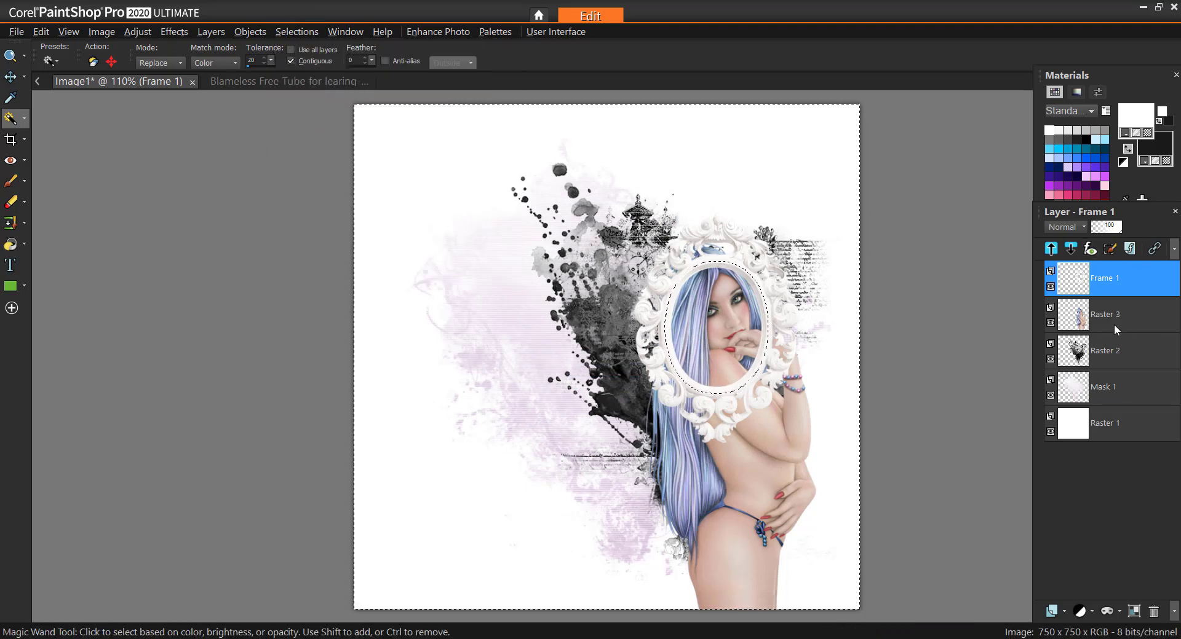
{"action": "left_click", "coordinate": [1078, 322]}
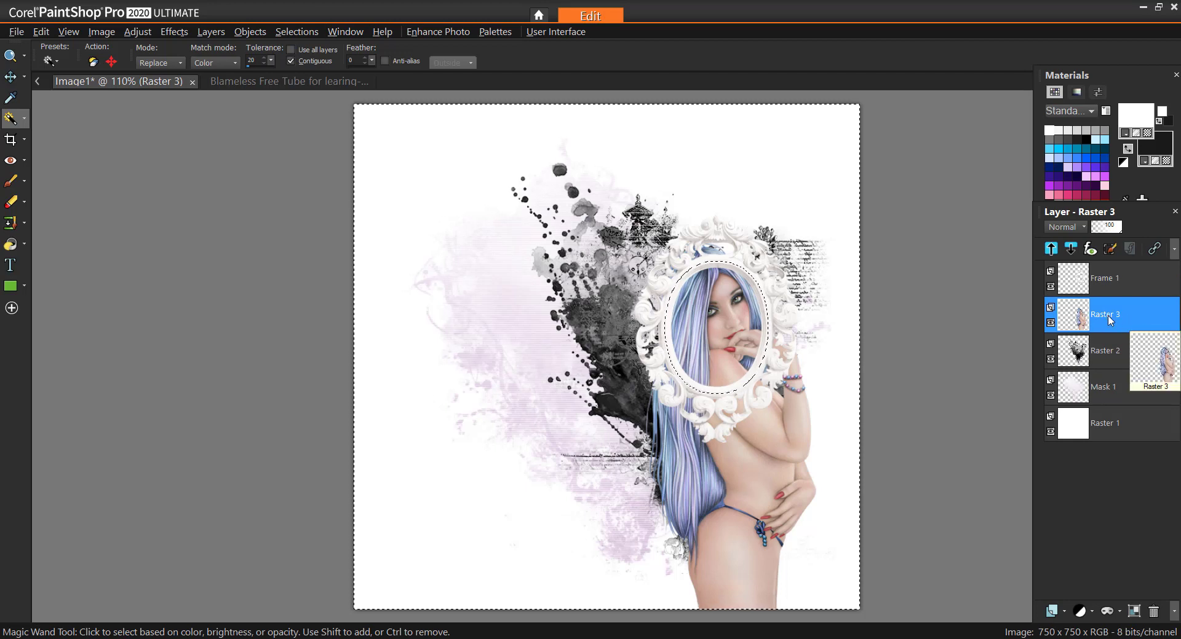
{"action": "key", "text": "Delete"}
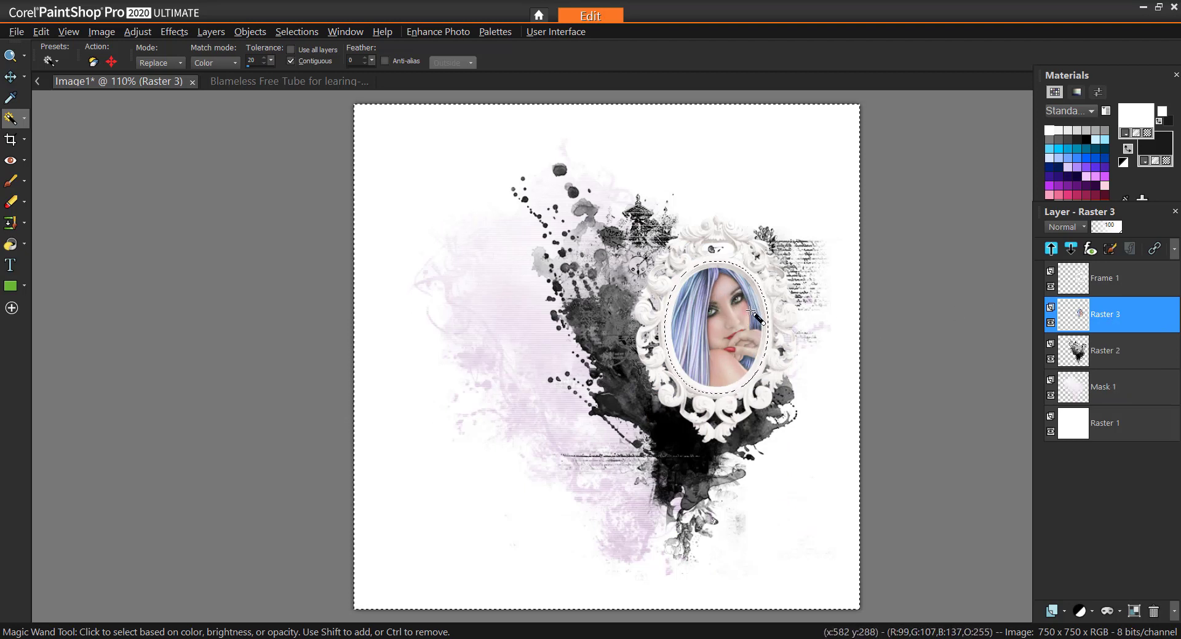
{"action": "left_click", "coordinate": [298, 32]}
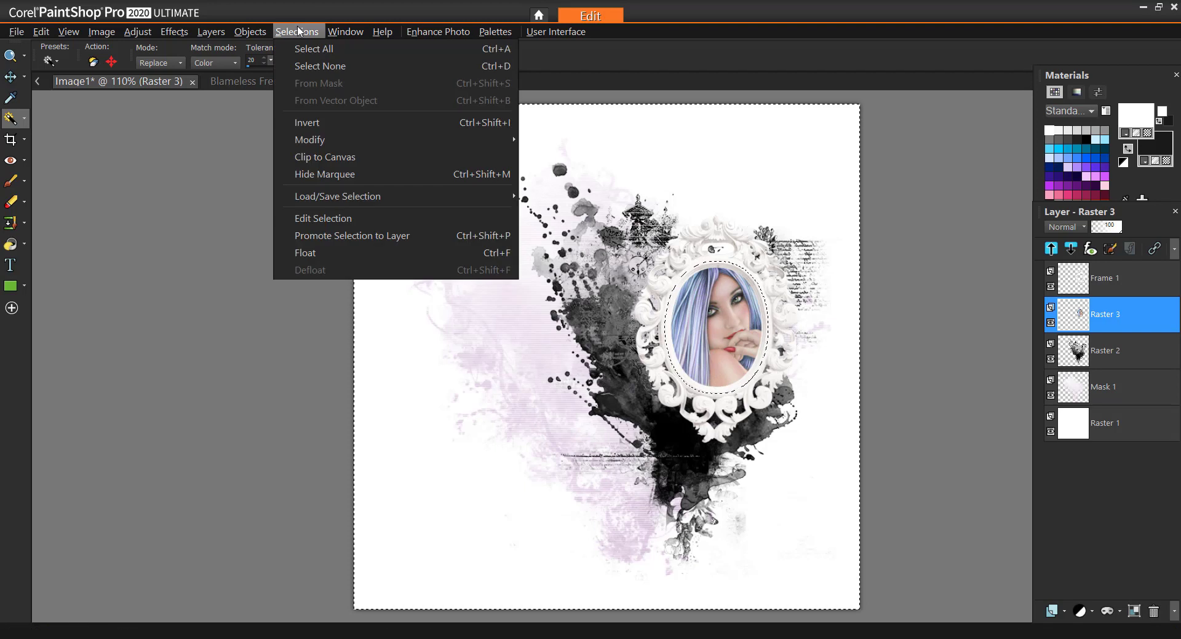
{"action": "left_click", "coordinate": [307, 66]}
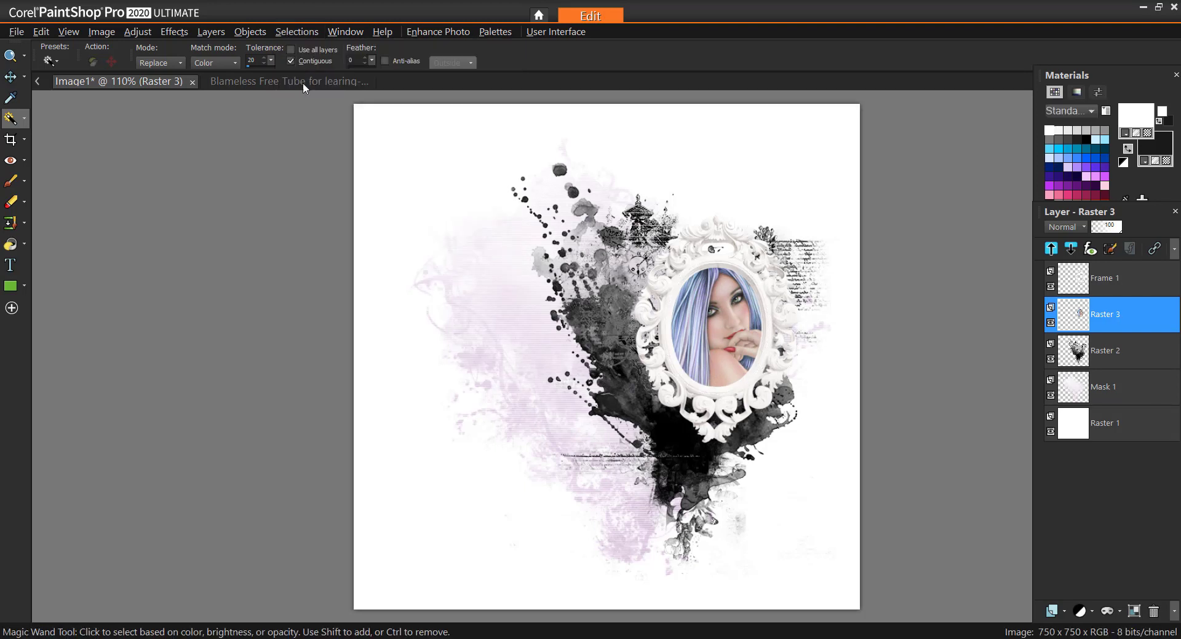
Rename the trimmed woman layer as Face Tube
{"action": "double_click", "coordinate": [1107, 317]}
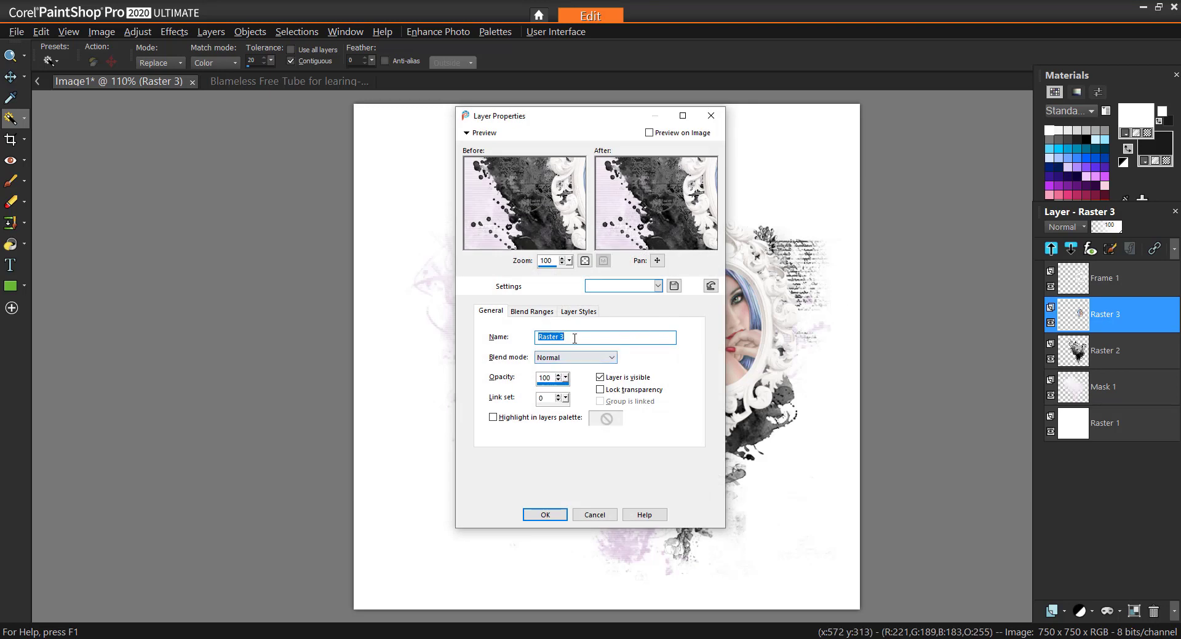
{"action": "type", "text": "Fad"}
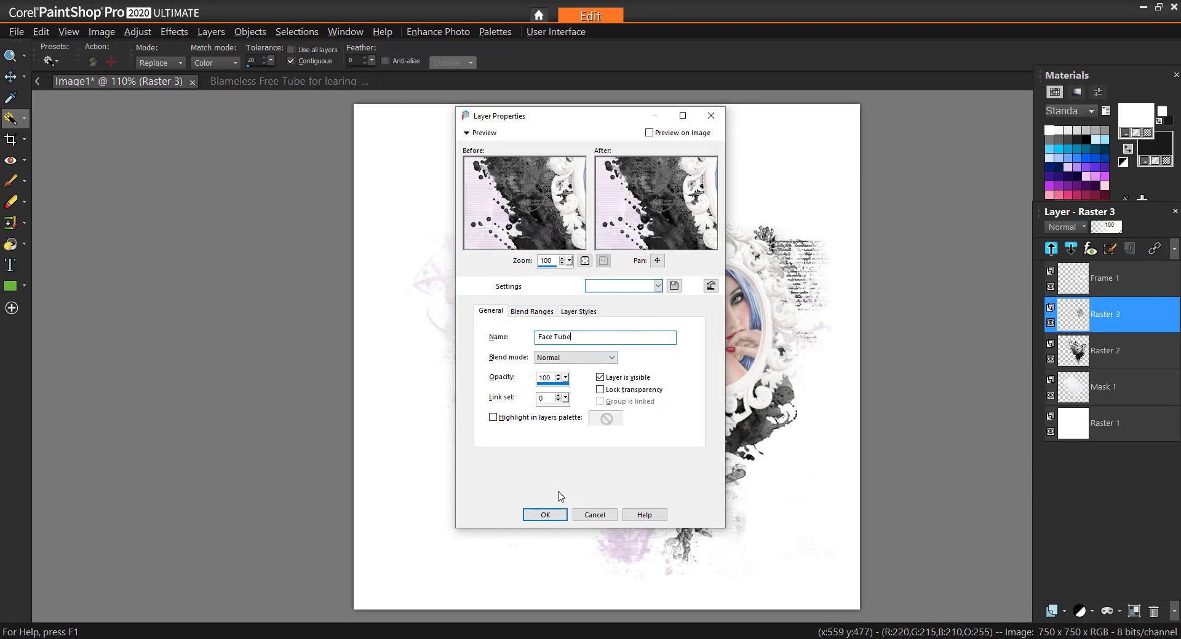
{"action": "left_click", "coordinate": [545, 515]}
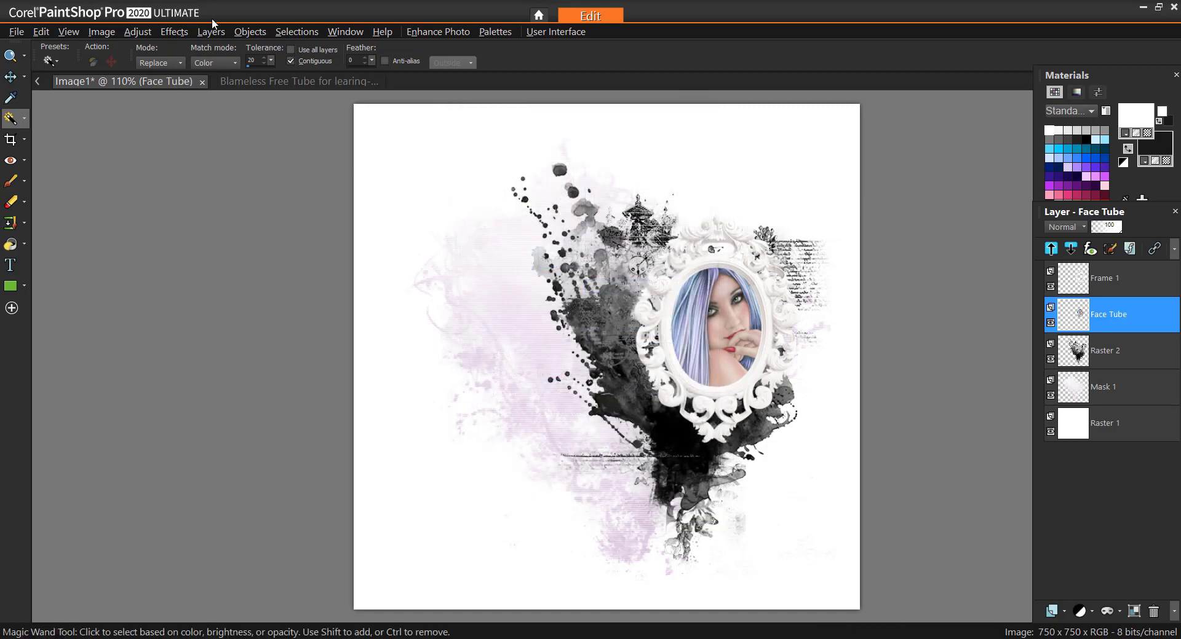
Apply the Blinds texture effect to the Face Tube layer in white at opacity 50, horizontal, with light from left/top
{"action": "left_click", "coordinate": [172, 32]}
{"action": "mouse_move", "coordinate": [222, 245]}
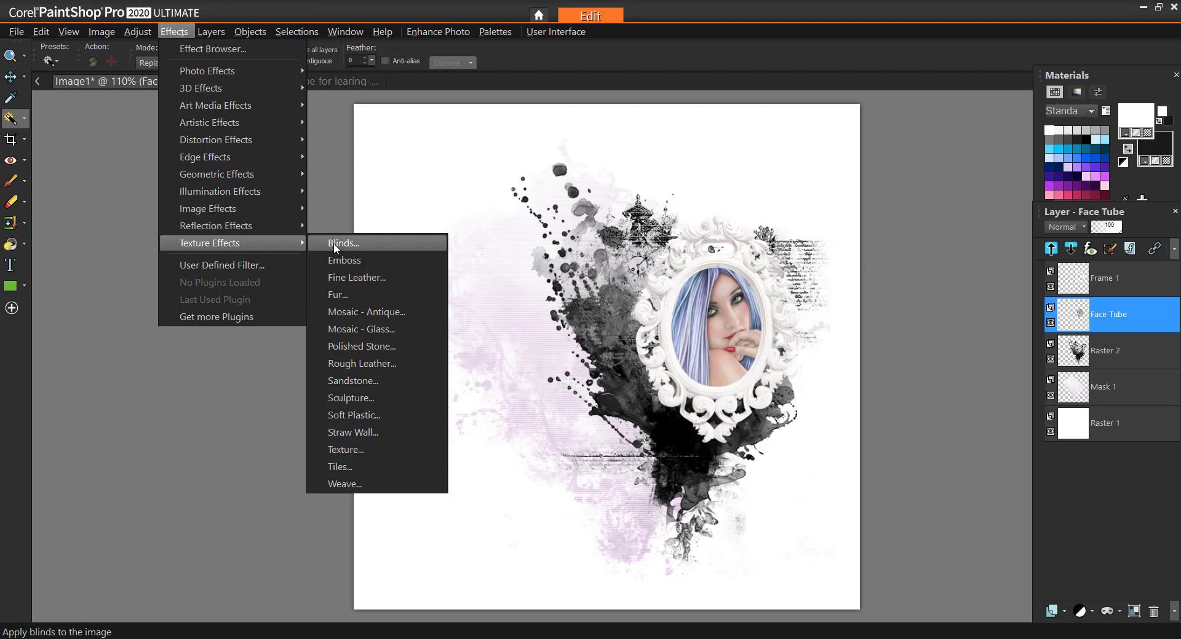
{"action": "left_click", "coordinate": [333, 242]}
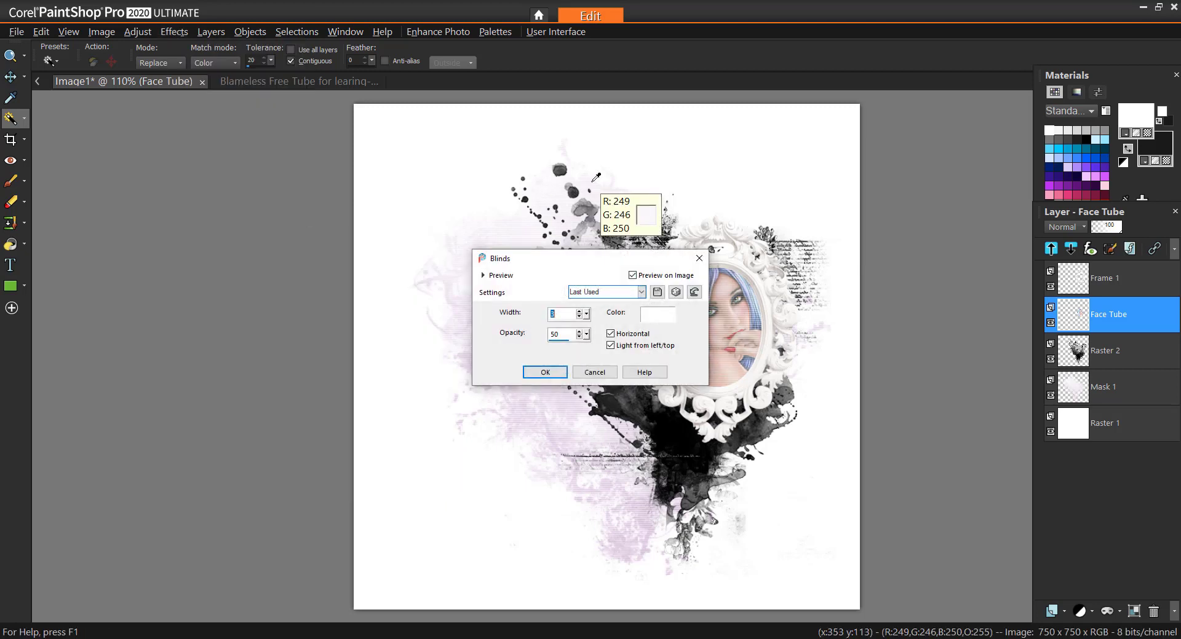
{"action": "left_click", "coordinate": [549, 373]}
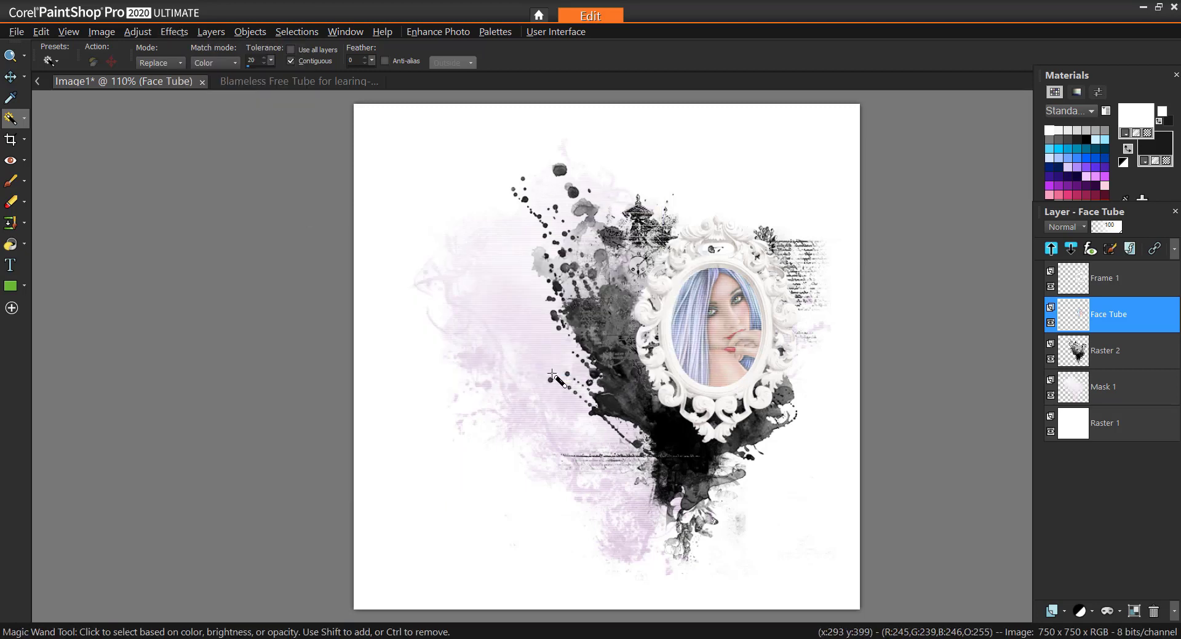
Duplicate the Frame 1 layer and move the copy to the lower left of the original frame
{"action": "left_click", "coordinate": [1073, 286]}
{"action": "right_click", "coordinate": [1093, 287]}
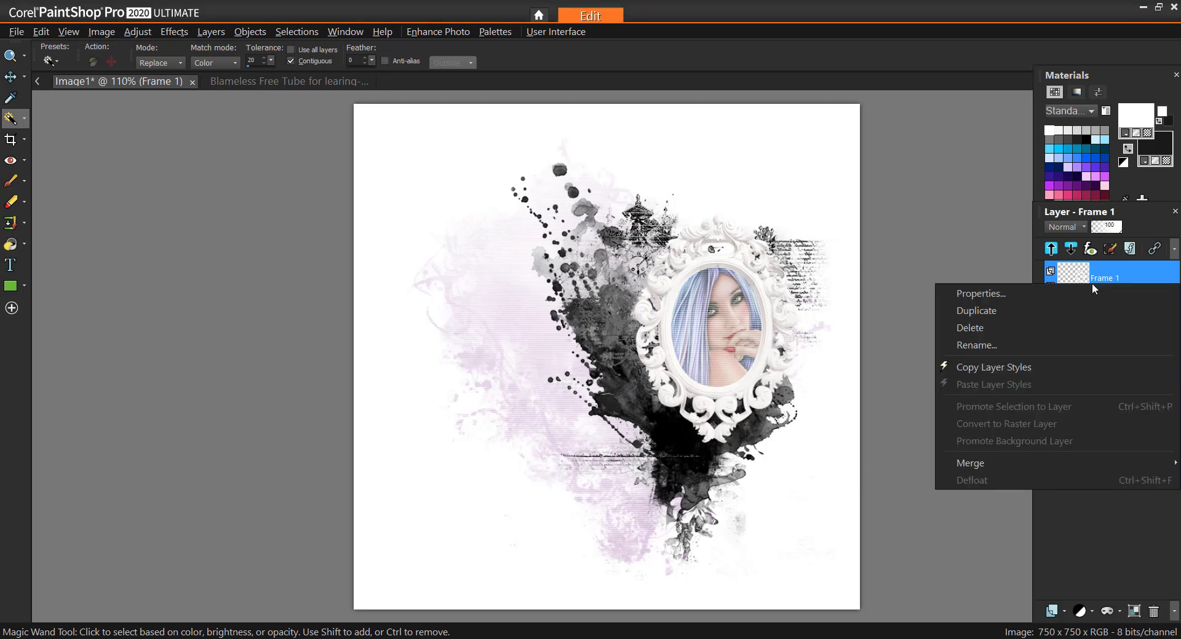
{"action": "left_click", "coordinate": [1039, 312]}
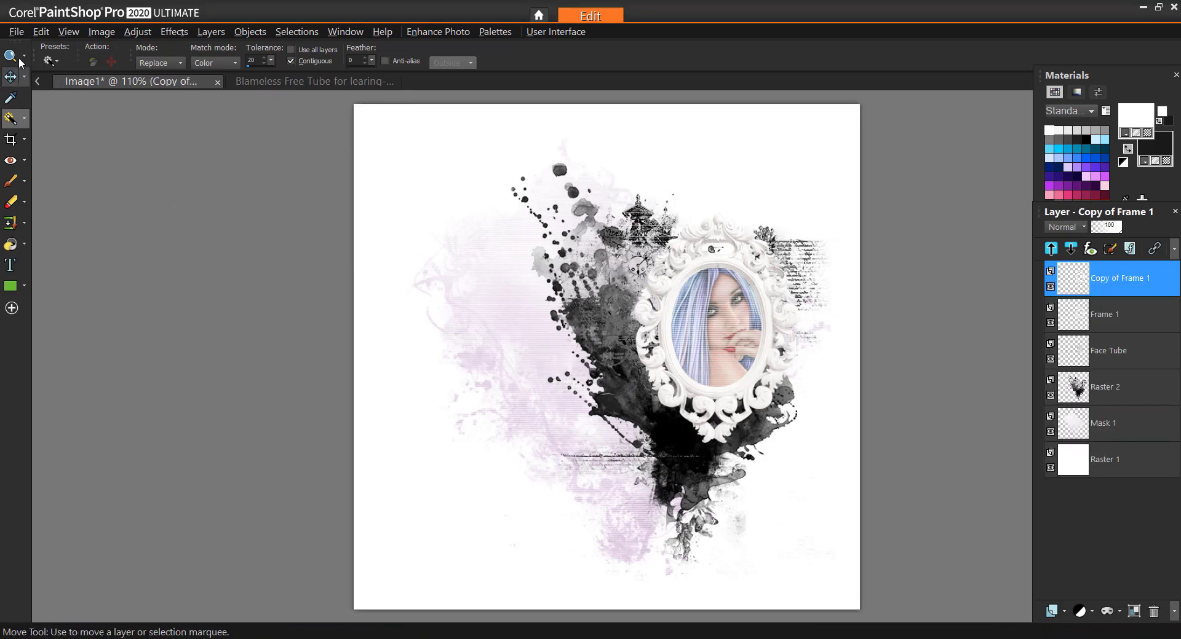
{"action": "left_click", "coordinate": [11, 77]}
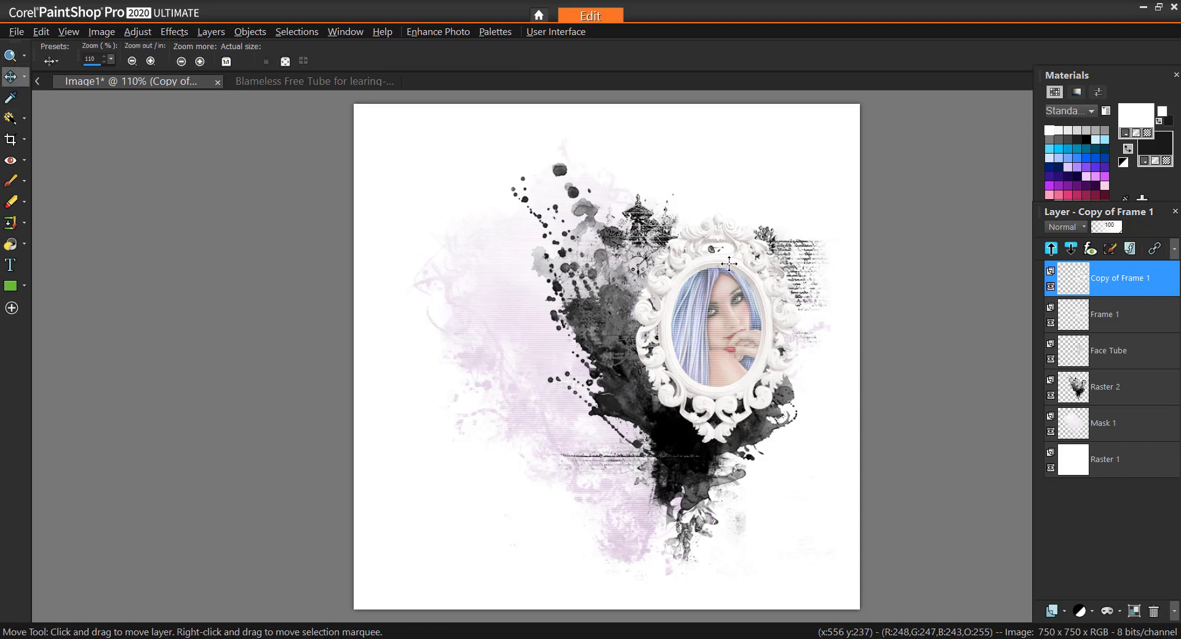
{"action": "left_click_drag", "start_coordinate": [729, 270], "coordinate": [572, 393]}
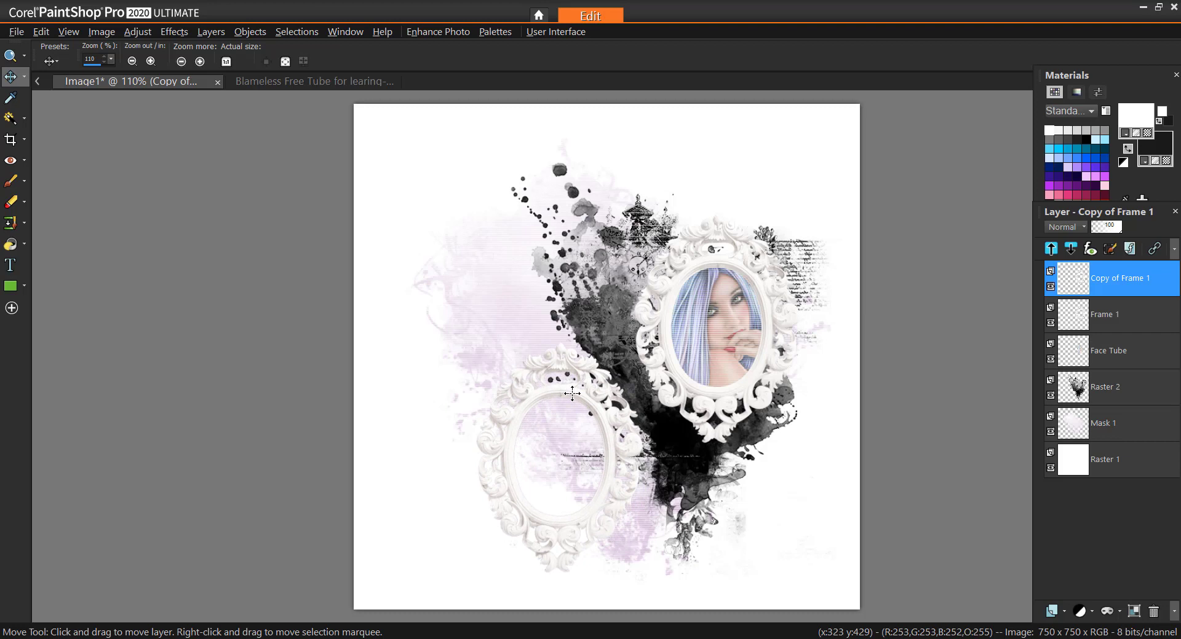
Duplicate the Face Tube layer and move the copy into the opening of the lower-left frame
{"action": "left_click", "coordinate": [1077, 365]}
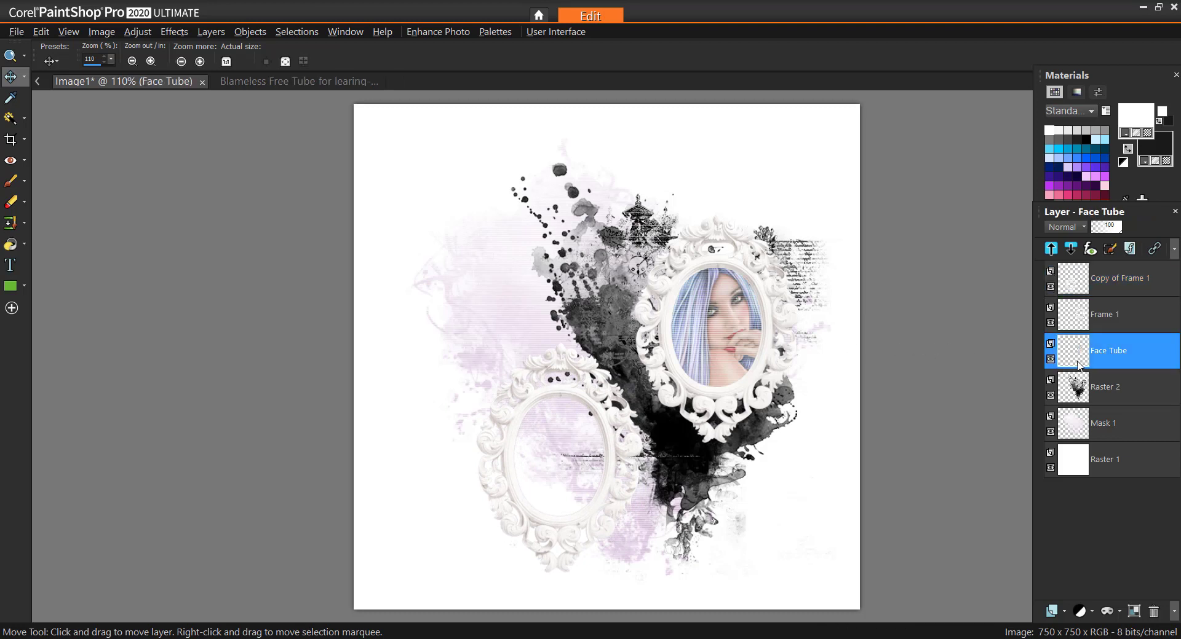
{"action": "right_click", "coordinate": [1077, 364]}
{"action": "left_click", "coordinate": [1035, 386]}
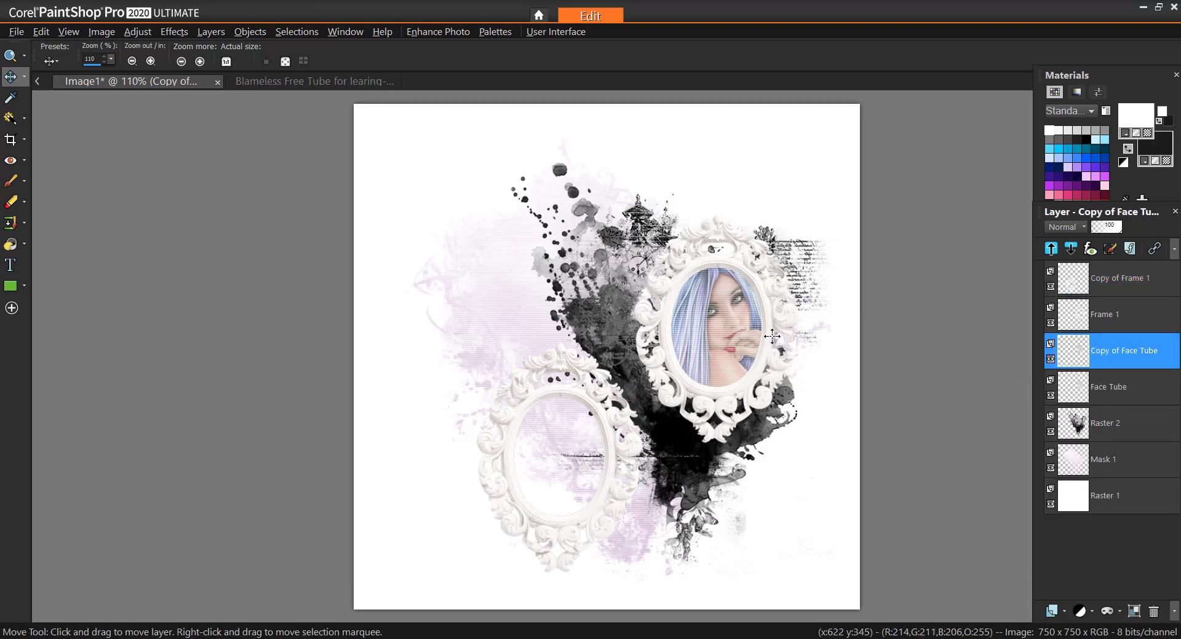
{"action": "left_click_drag", "start_coordinate": [743, 320], "coordinate": [580, 452]}
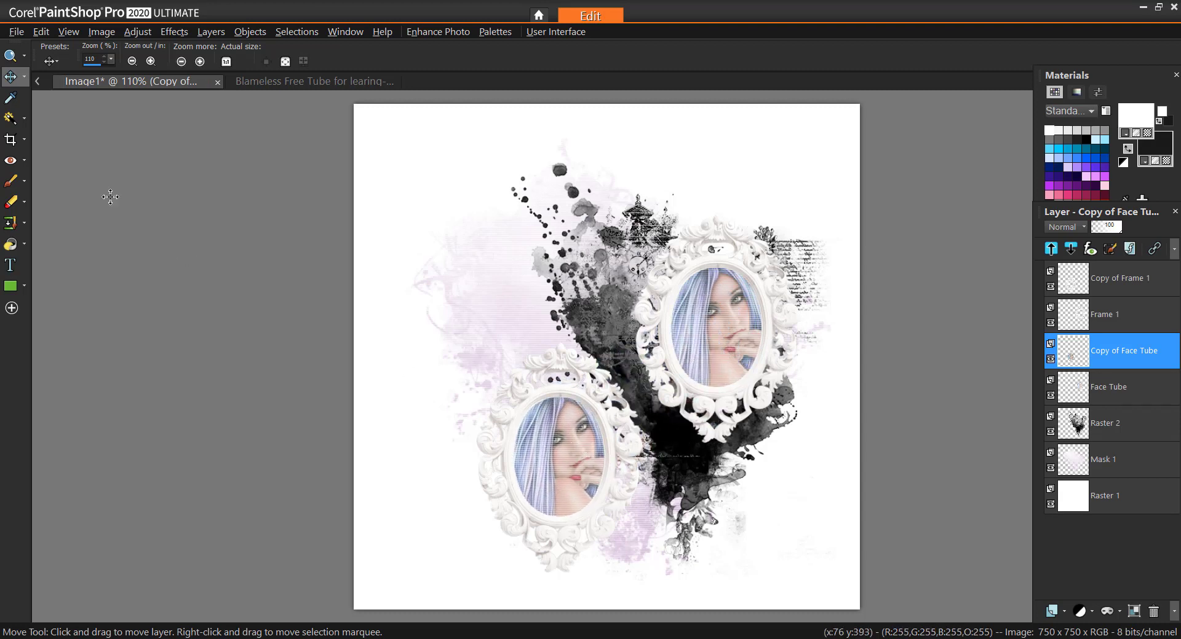
Mirror the Copy of Face Tube layer horizontally and move it back into the opening of the lower-left frame
{"action": "left_click", "coordinate": [101, 32]}
{"action": "mouse_move", "coordinate": [138, 233]}
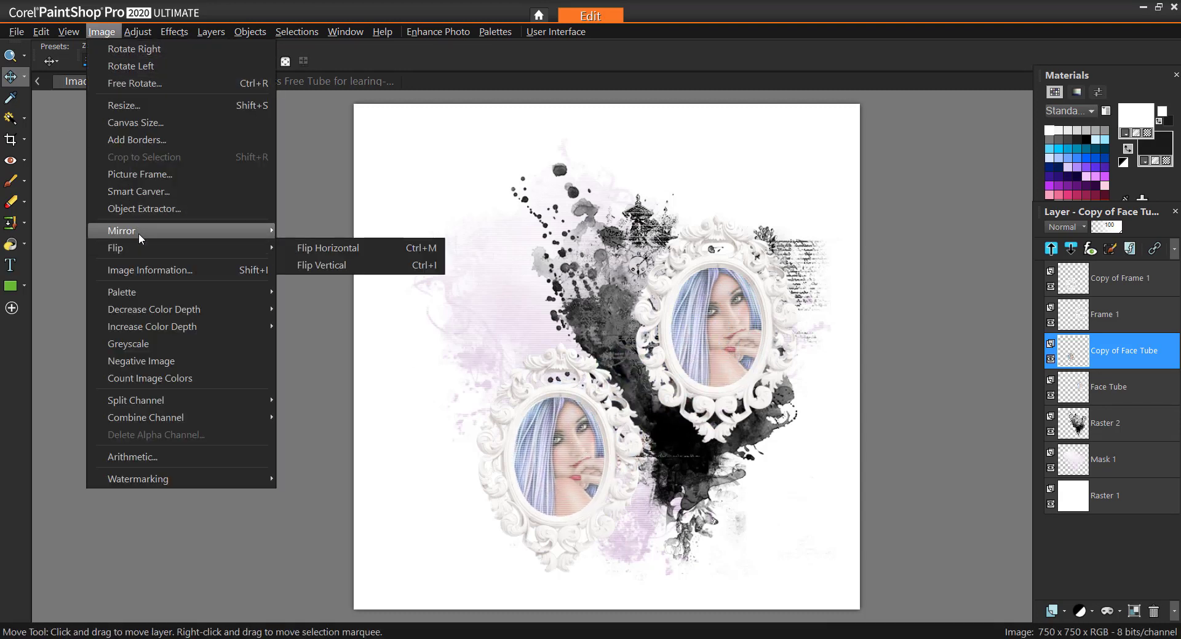
{"action": "left_click", "coordinate": [310, 232]}
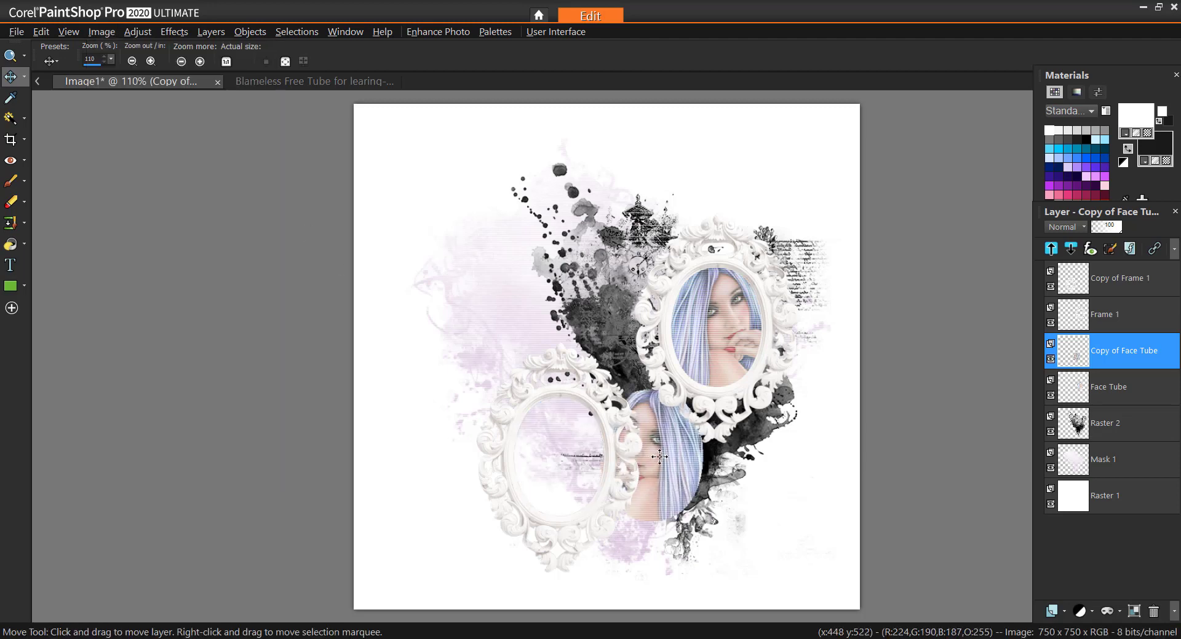
{"action": "left_click_drag", "start_coordinate": [664, 459], "coordinate": [573, 458]}
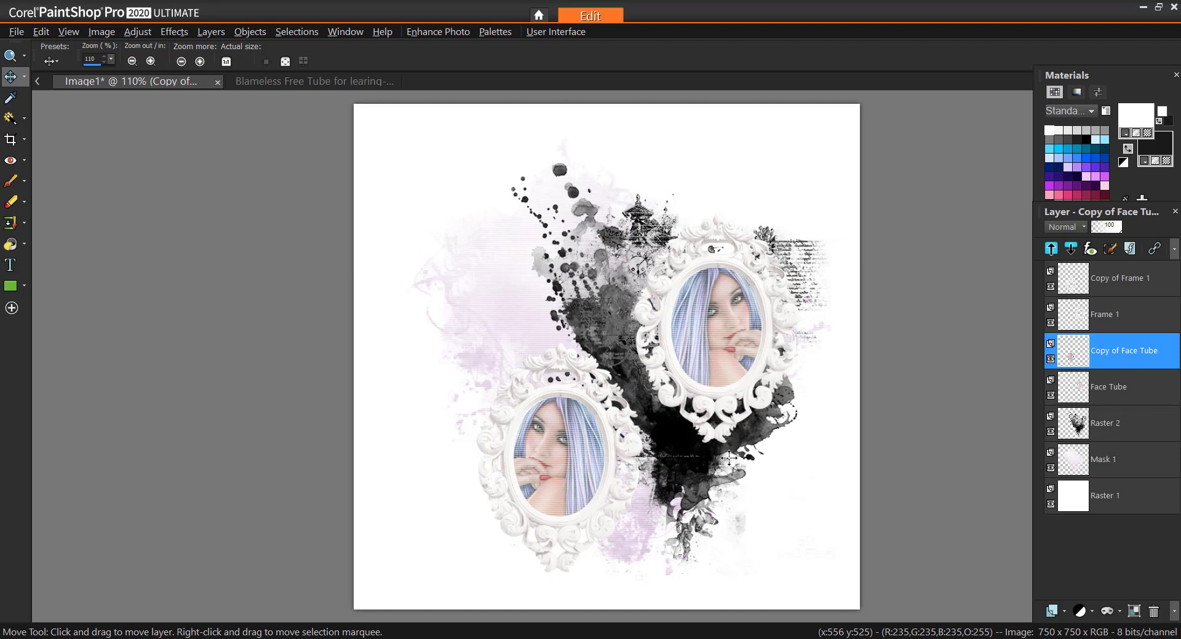
Apply a black drop shadow to the Frame 1 layer with horizontal offset 5, opacity 55 and blur 15
{"action": "left_click", "coordinate": [738, 412]}
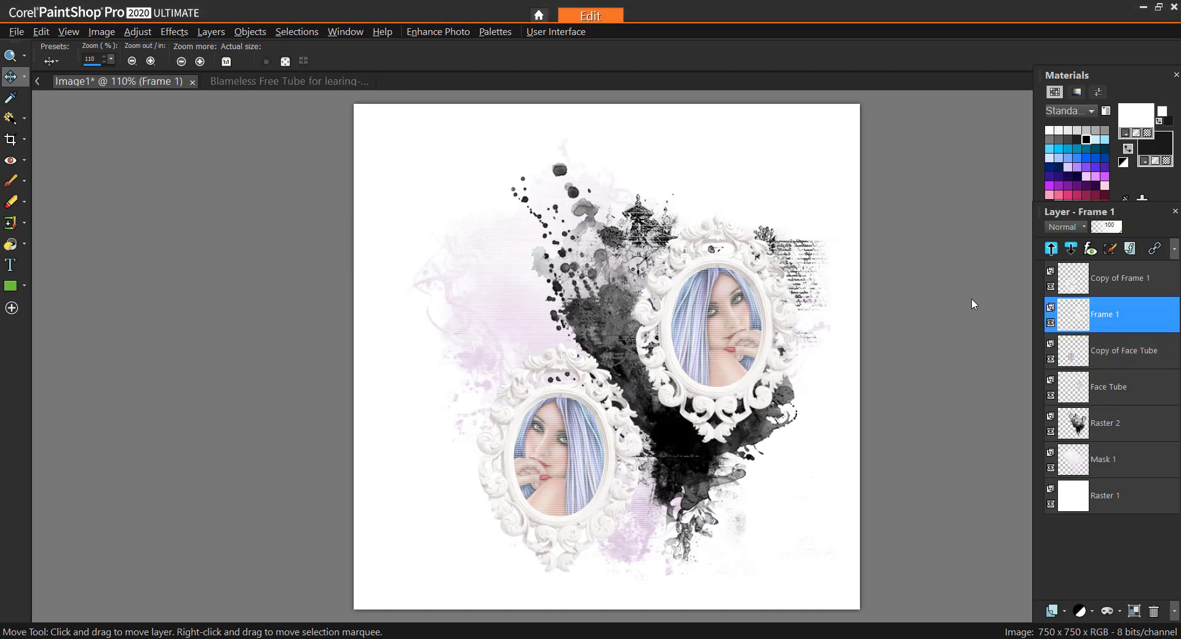
{"action": "left_click", "coordinate": [1088, 324]}
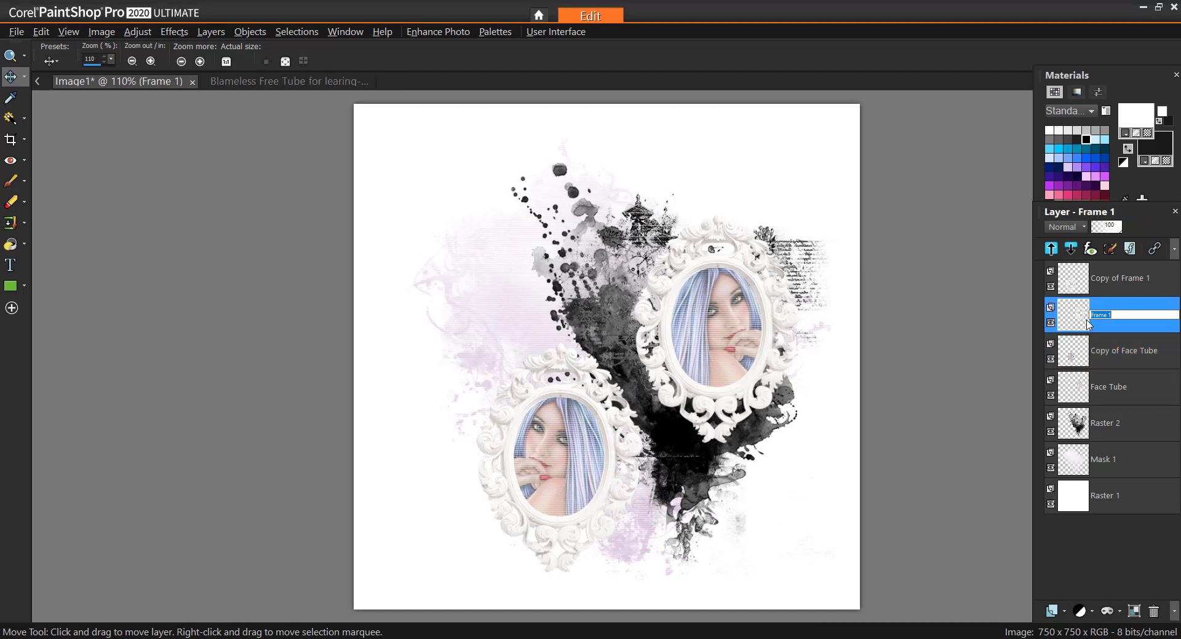
{"action": "left_click", "coordinate": [179, 31]}
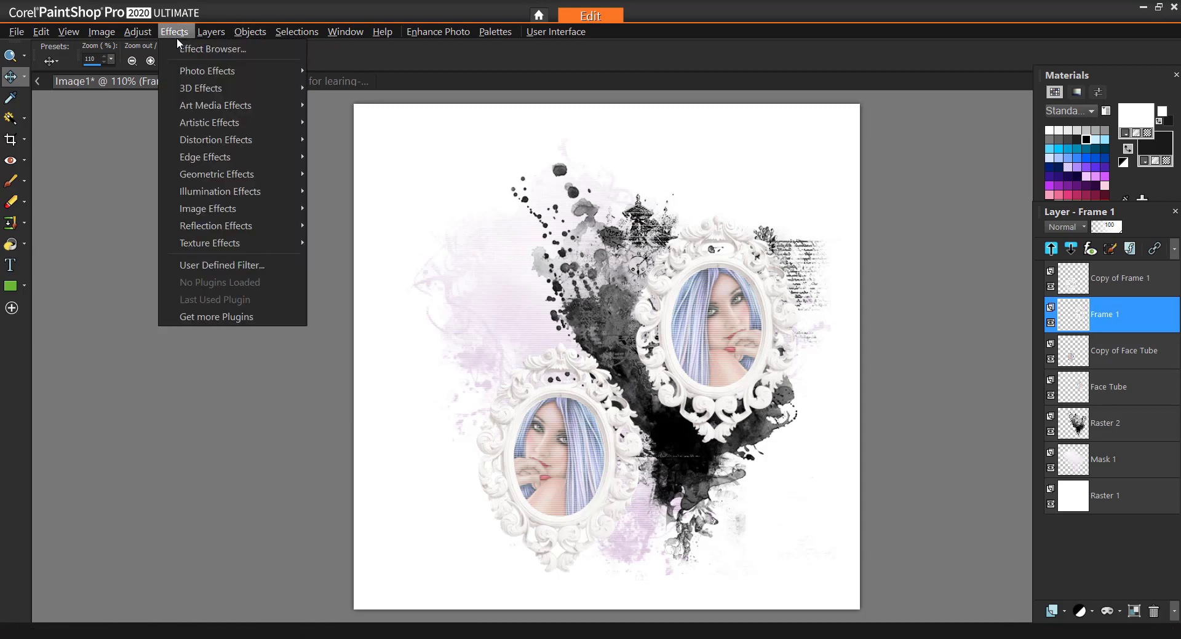
{"action": "mouse_move", "coordinate": [194, 88]}
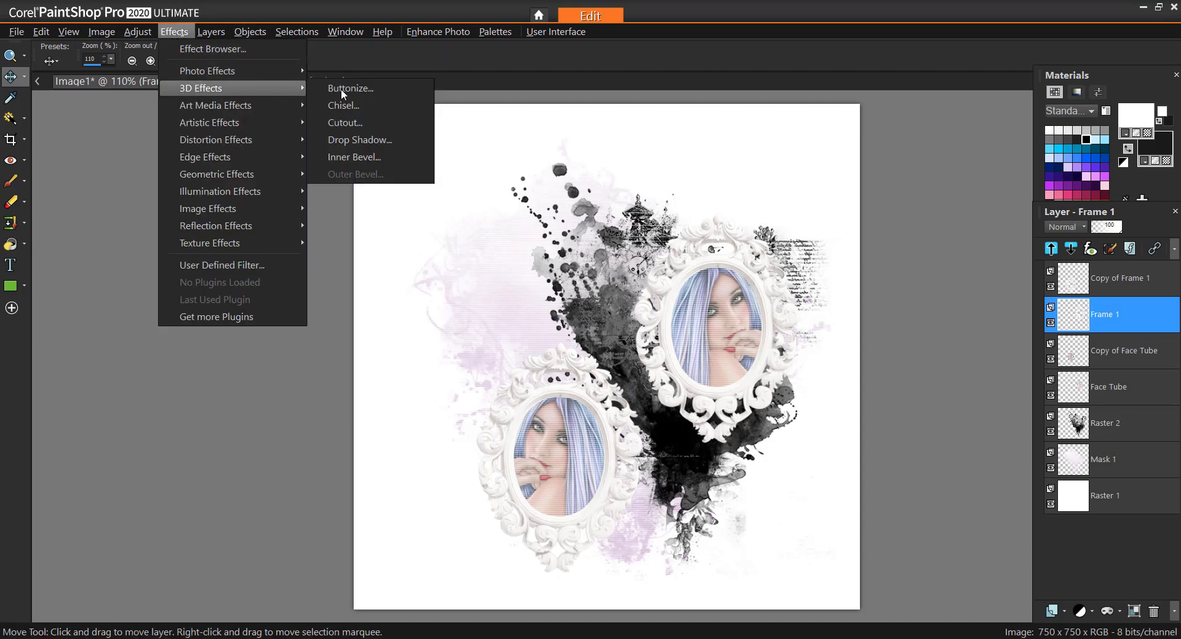
{"action": "left_click", "coordinate": [375, 140]}
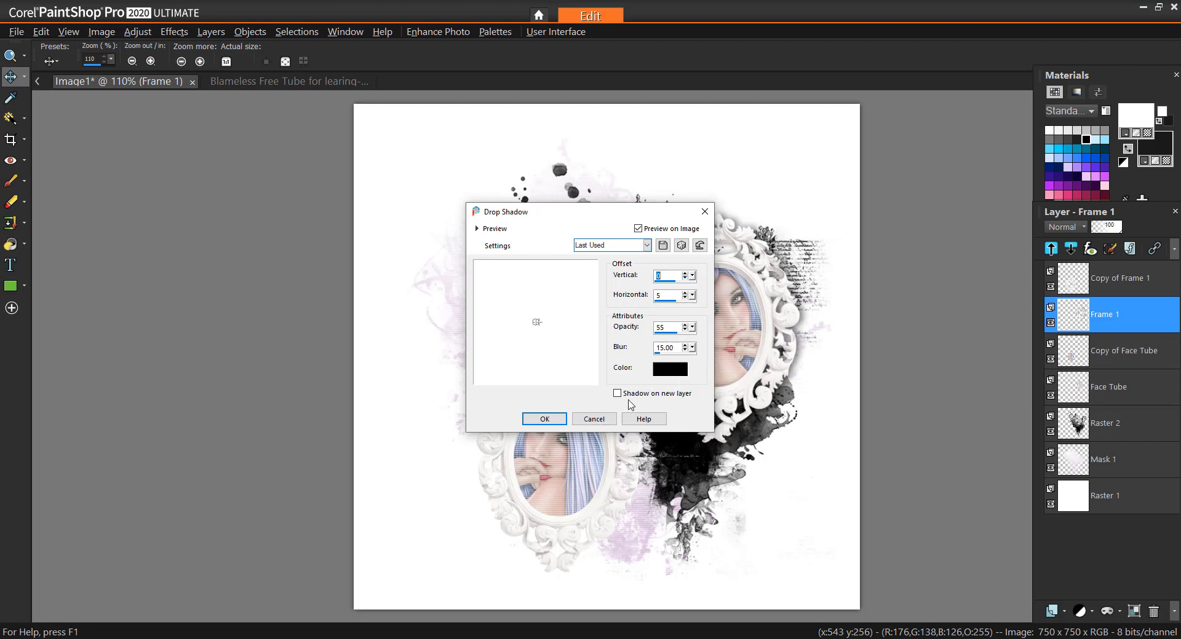
{"action": "left_click", "coordinate": [544, 419]}
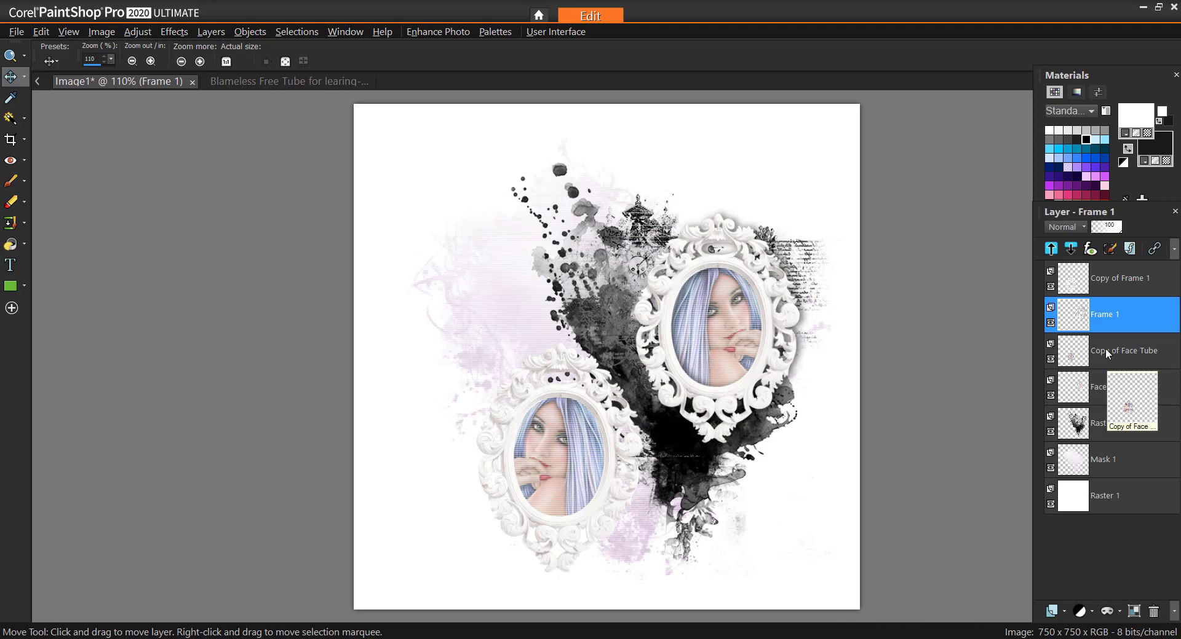
Move the Face Tube layer directly below Frame 1 and merge these two layers
{"action": "left_click_drag", "start_coordinate": [1097, 395], "coordinate": [1098, 347]}
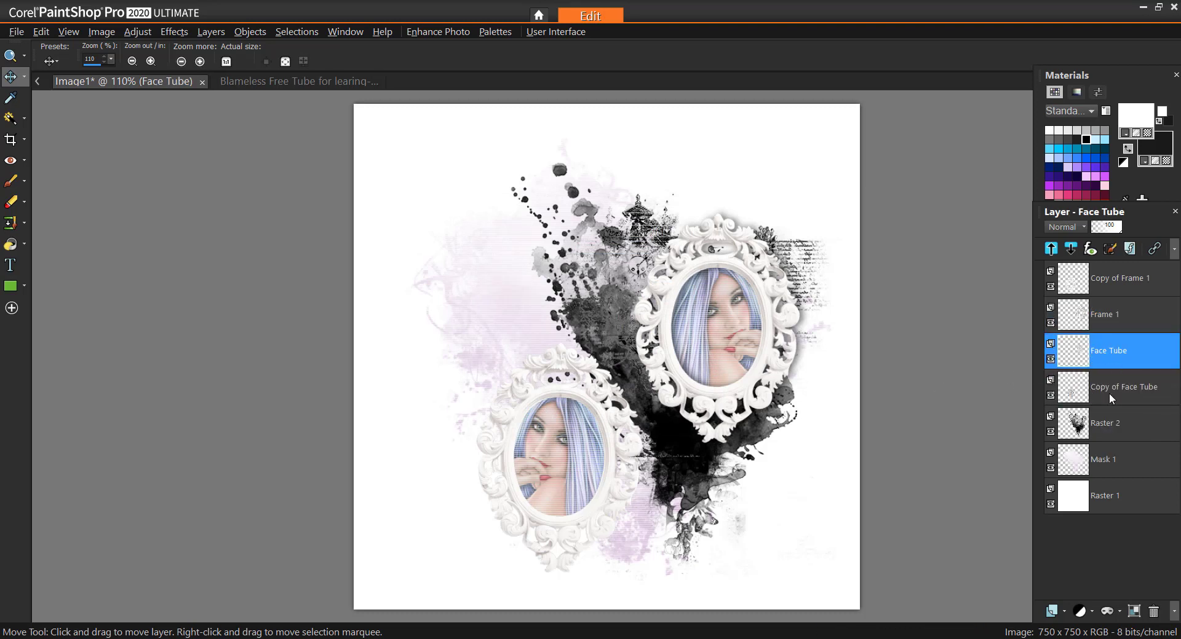
{"action": "left_click", "coordinate": [1113, 320]}
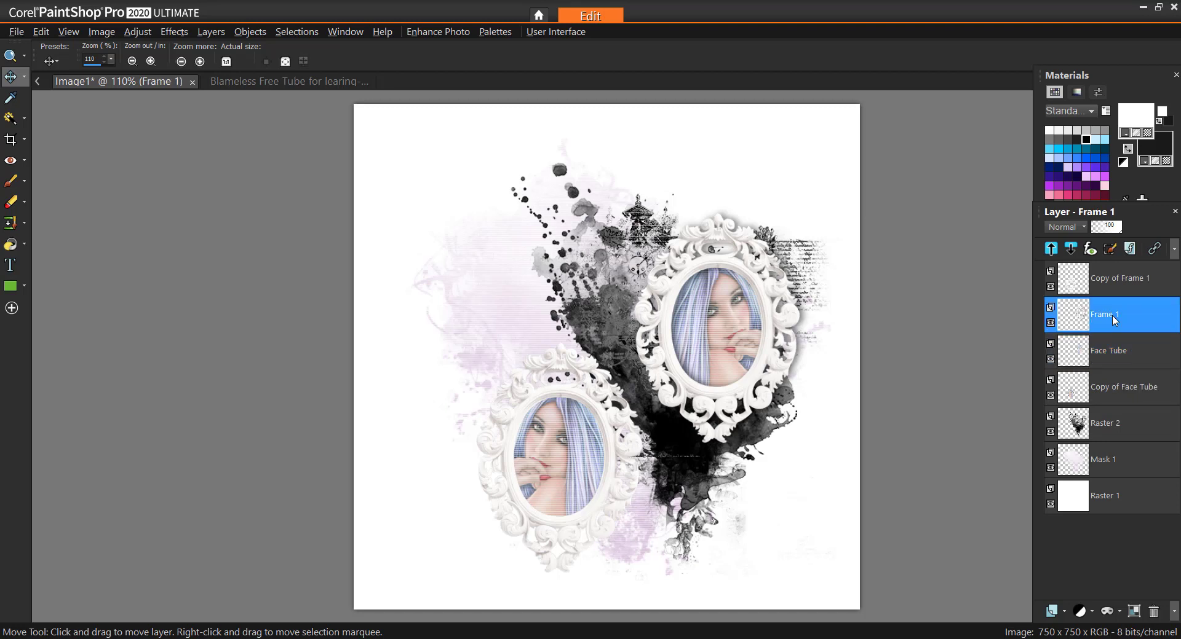
{"action": "left_click", "coordinate": [1107, 358], "text": "ctrl"}
{"action": "right_click", "coordinate": [1107, 358]}
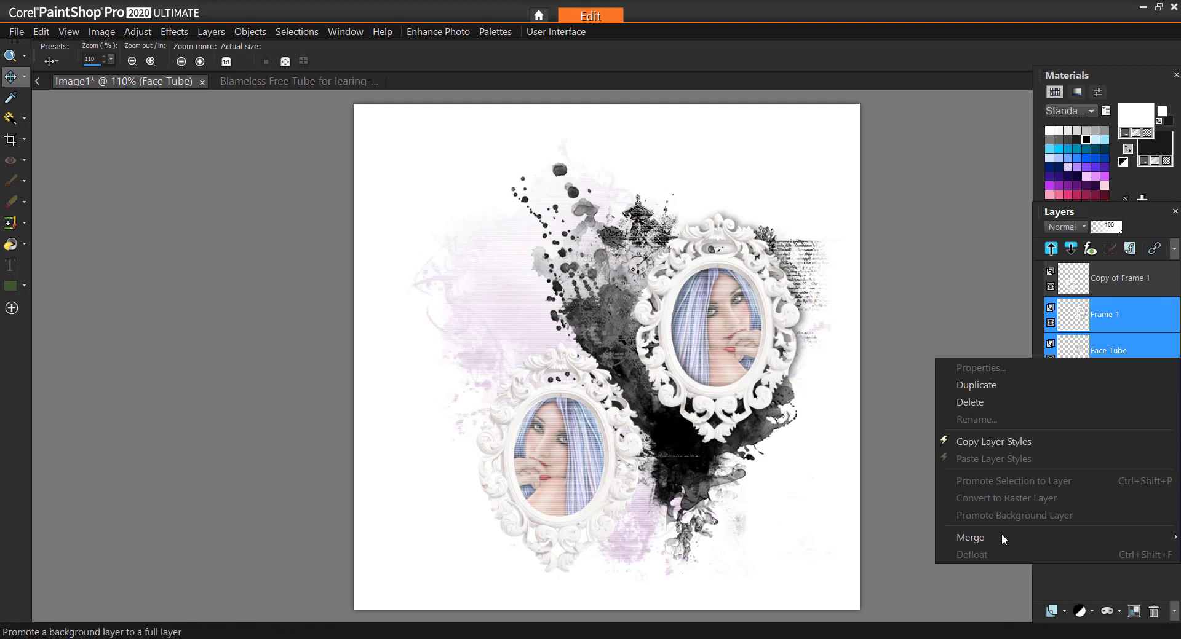
{"action": "mouse_move", "coordinate": [981, 538]}
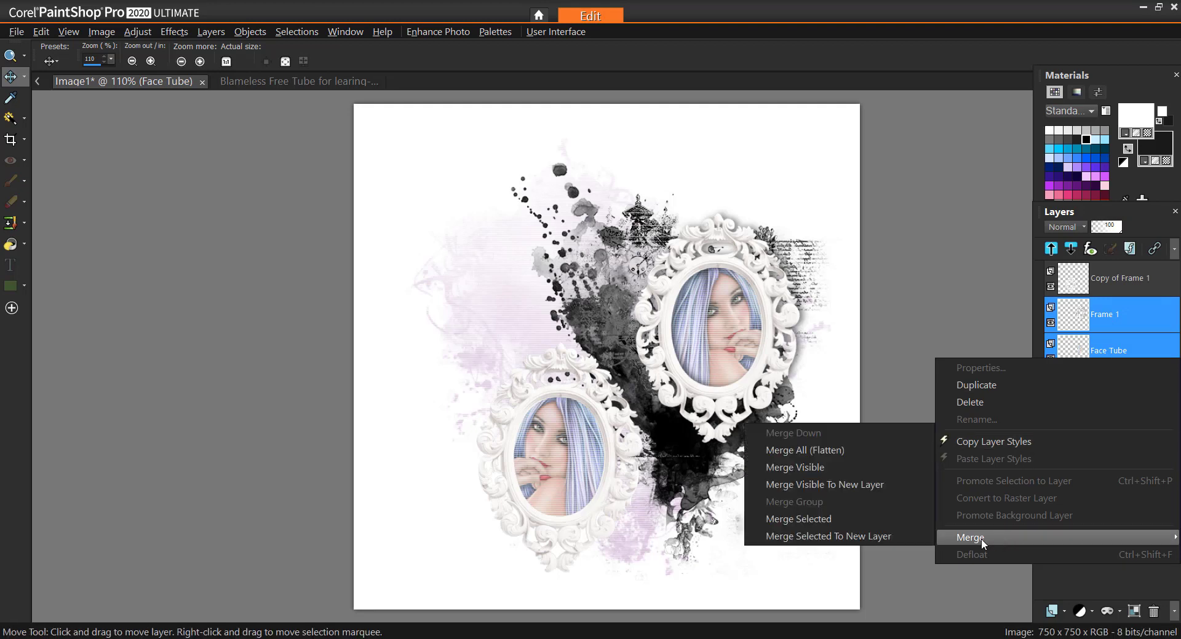
{"action": "left_click", "coordinate": [824, 520]}
Place the Copy of Frame 1 layer below the merged layer and give it a black drop shadow with horizontal offset 5, opacity 55 and blur 15
{"action": "left_click_drag", "start_coordinate": [1124, 286], "coordinate": [1106, 331]}
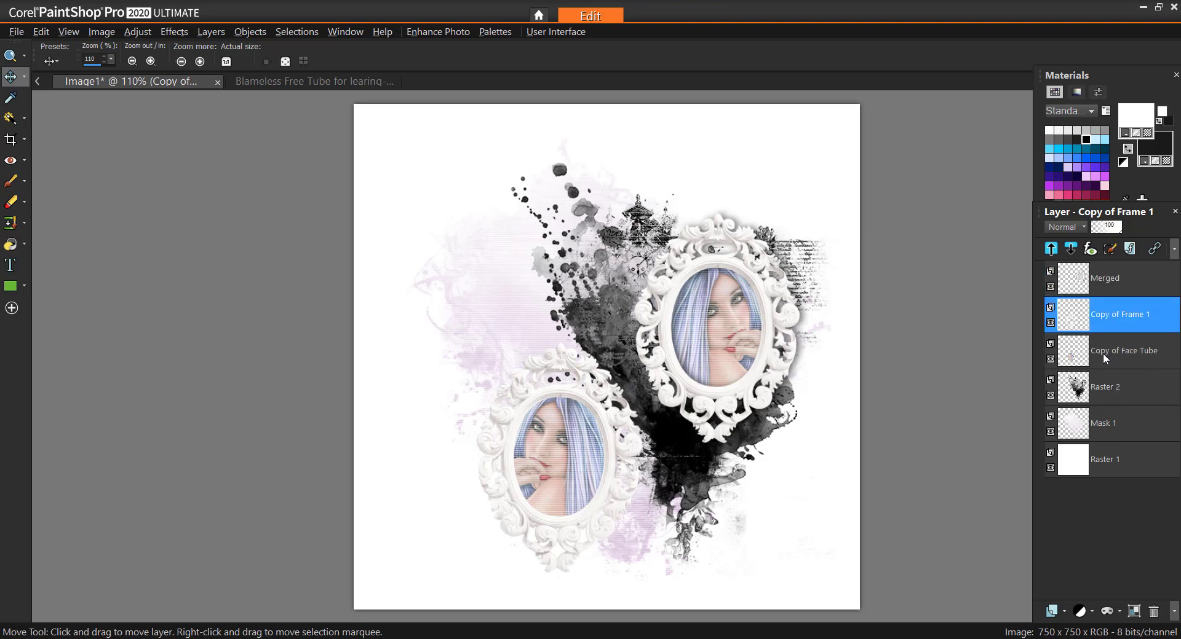
{"action": "left_click", "coordinate": [1106, 326]}
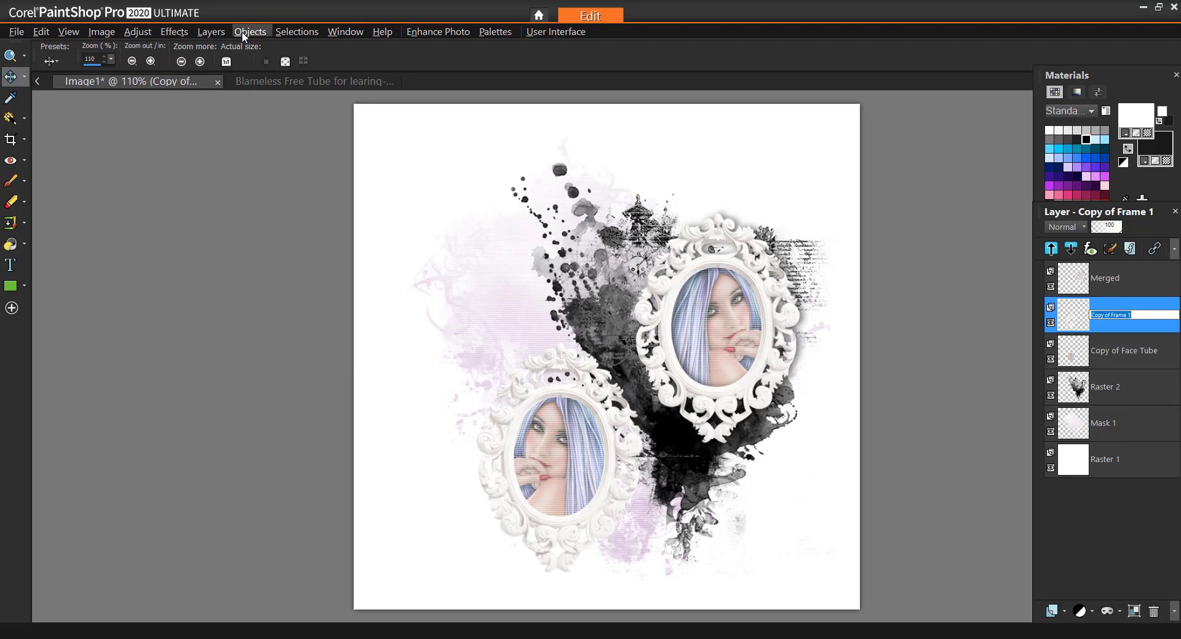
{"action": "left_click", "coordinate": [174, 32]}
{"action": "mouse_move", "coordinate": [203, 87]}
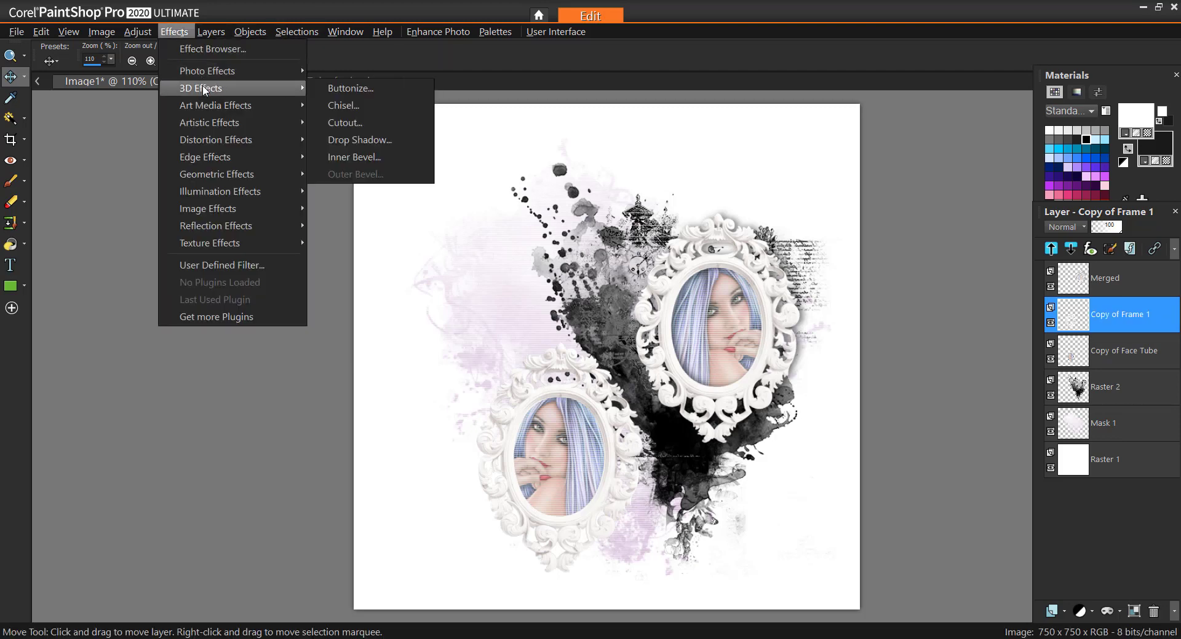
{"action": "left_click", "coordinate": [355, 140]}
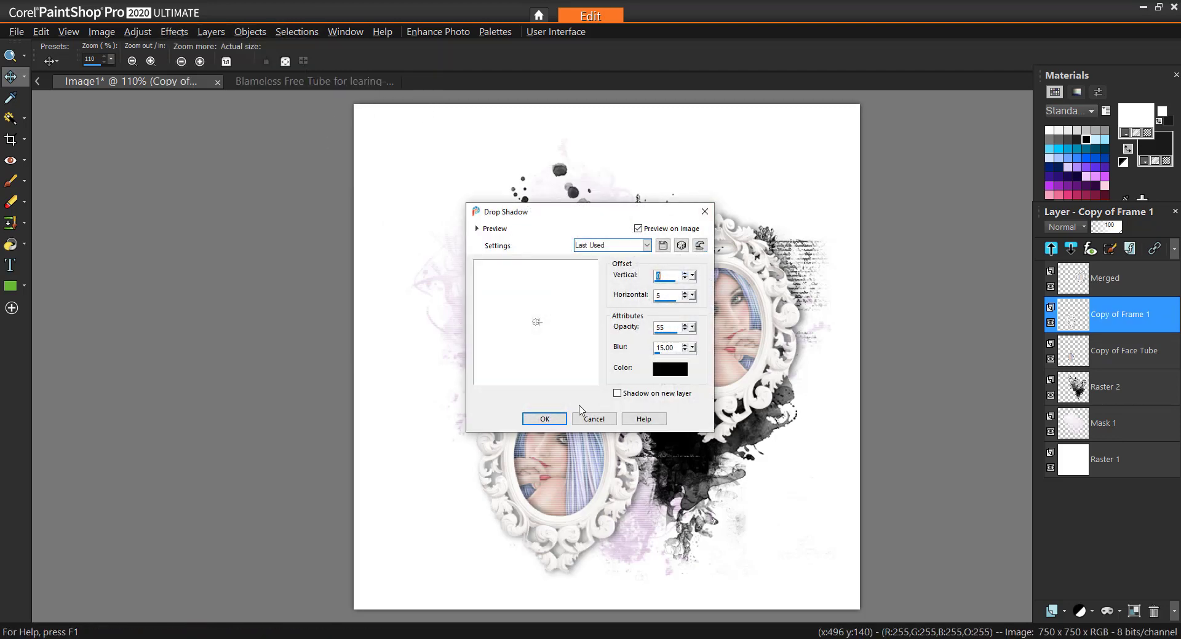
{"action": "left_click", "coordinate": [543, 418]}
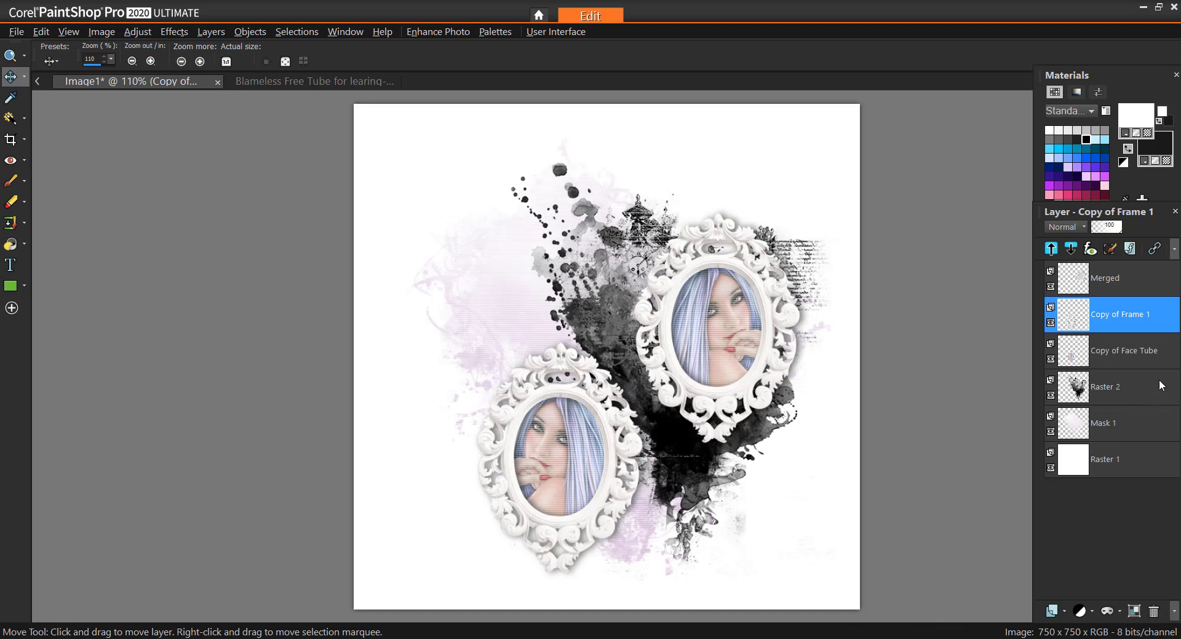
Merge the Copy of Frame 1 and Copy of Face Tube layers into one layer
{"action": "left_click", "coordinate": [1113, 355], "text": "ctrl"}
{"action": "right_click", "coordinate": [1113, 355]}
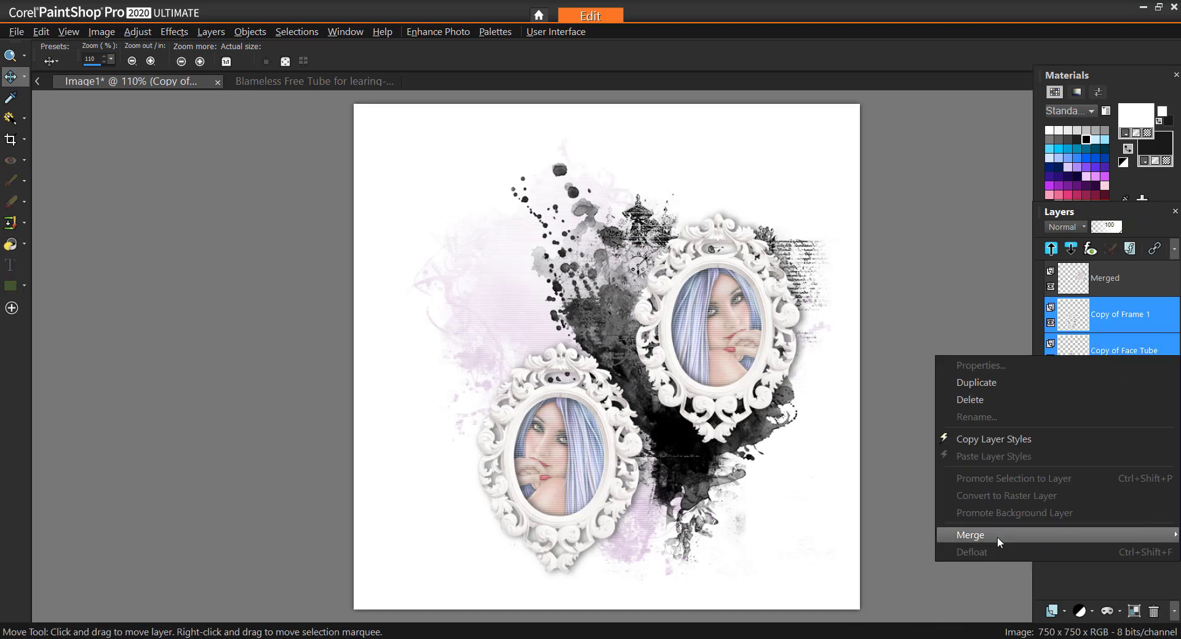
{"action": "mouse_move", "coordinate": [997, 536]}
{"action": "left_click", "coordinate": [842, 516]}
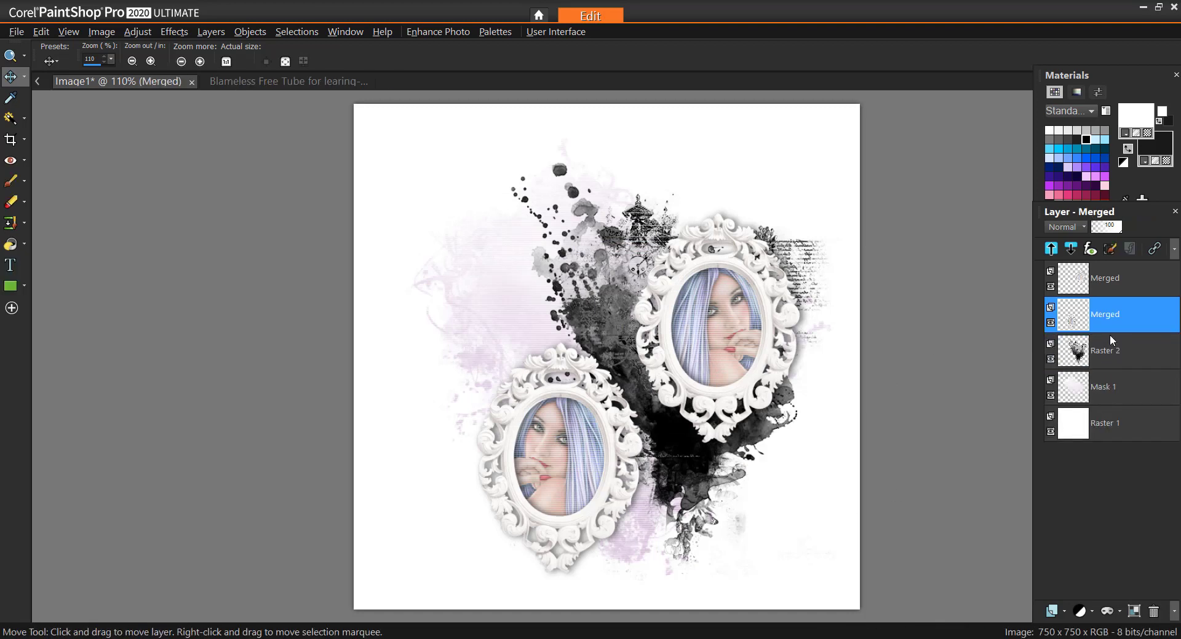
Rename the upper merged layer as Frame 1 and the lower merged layer as Frame 2
{"action": "double_click", "coordinate": [1101, 281]}
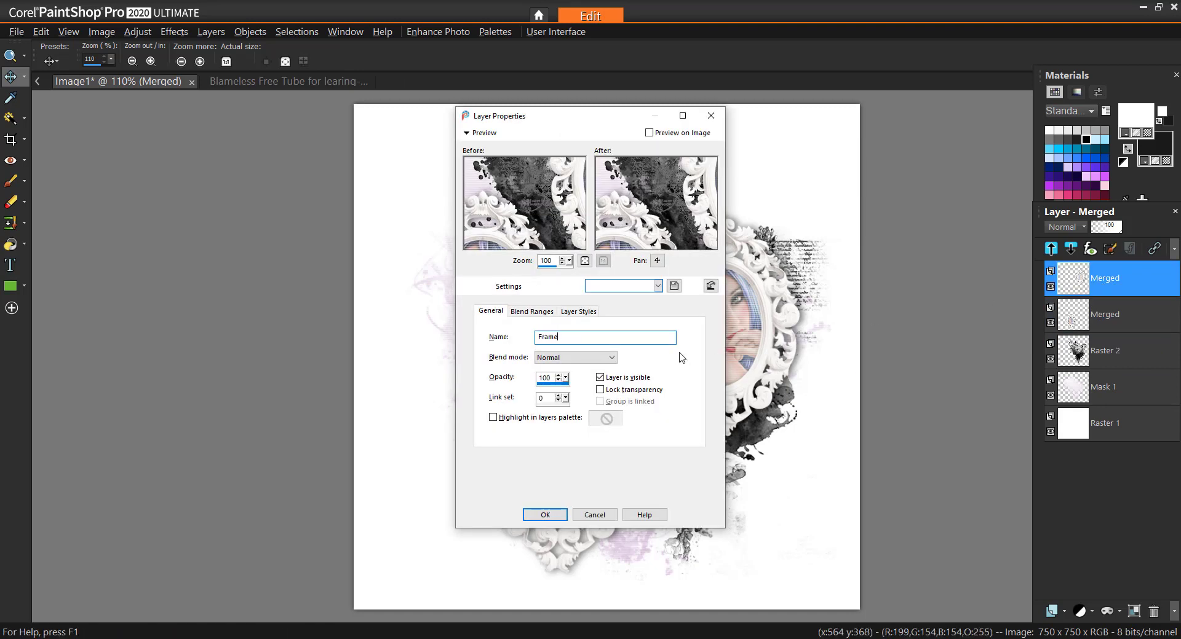
{"action": "left_click", "coordinate": [545, 515]}
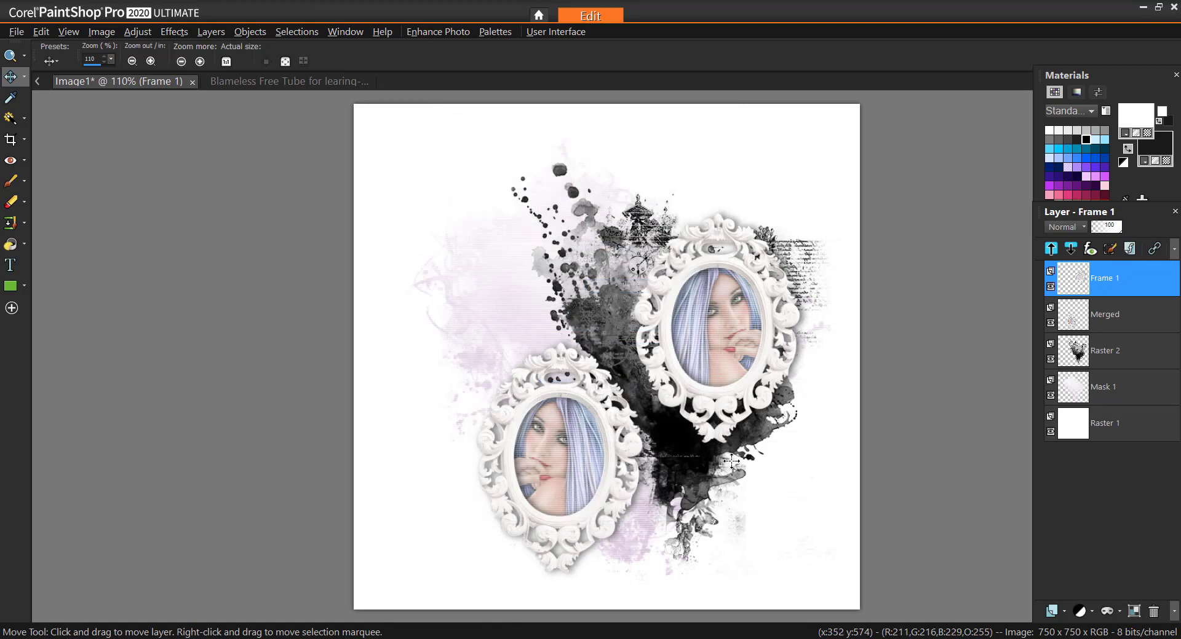
{"action": "left_click", "coordinate": [1134, 331]}
{"action": "left_click", "coordinate": [1131, 323]}
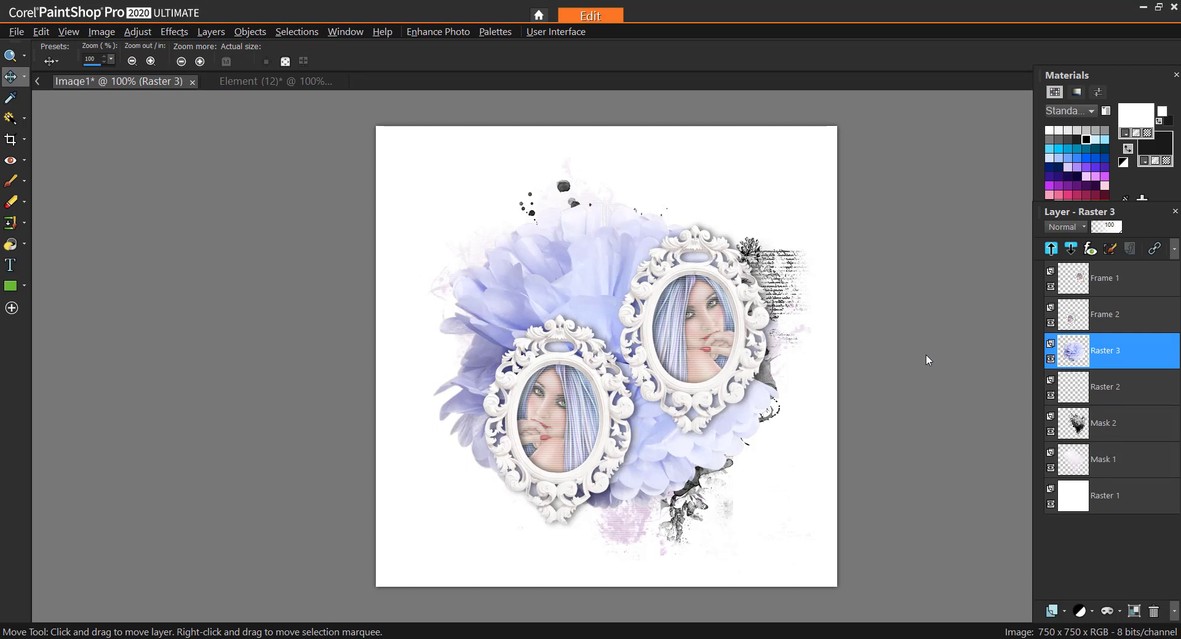
Resize the lavender flower on Raster 3 to 25 percent and move it to the upper left above the lower-left frame
{"action": "left_click", "coordinate": [102, 32]}
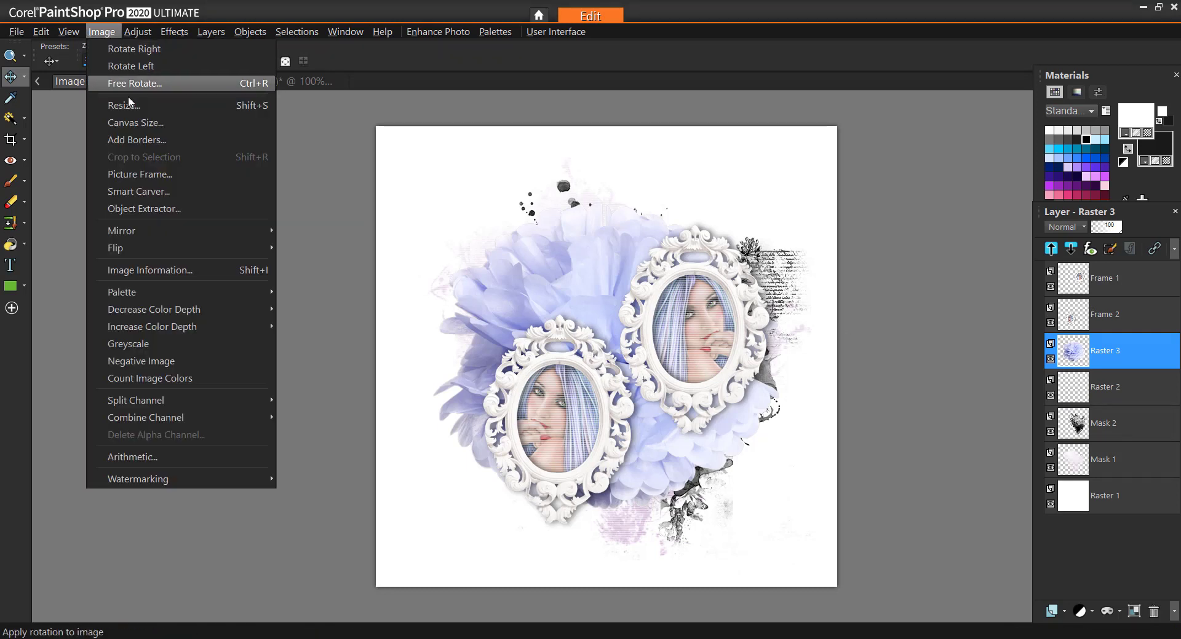
{"action": "left_click", "coordinate": [128, 110]}
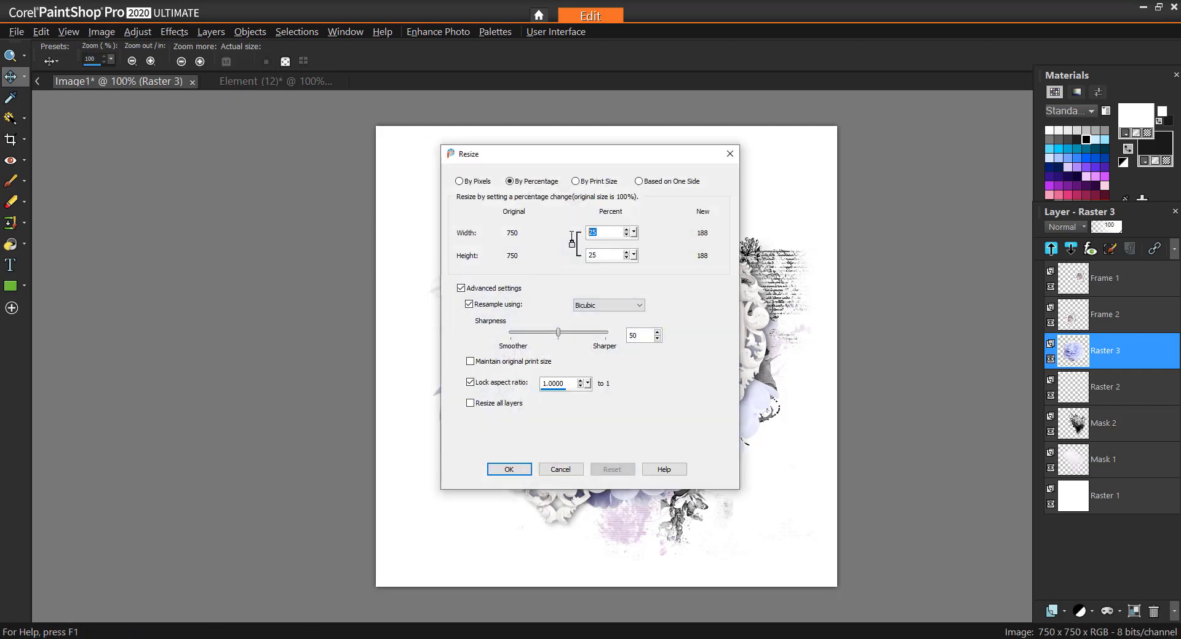
{"action": "left_click", "coordinate": [510, 471]}
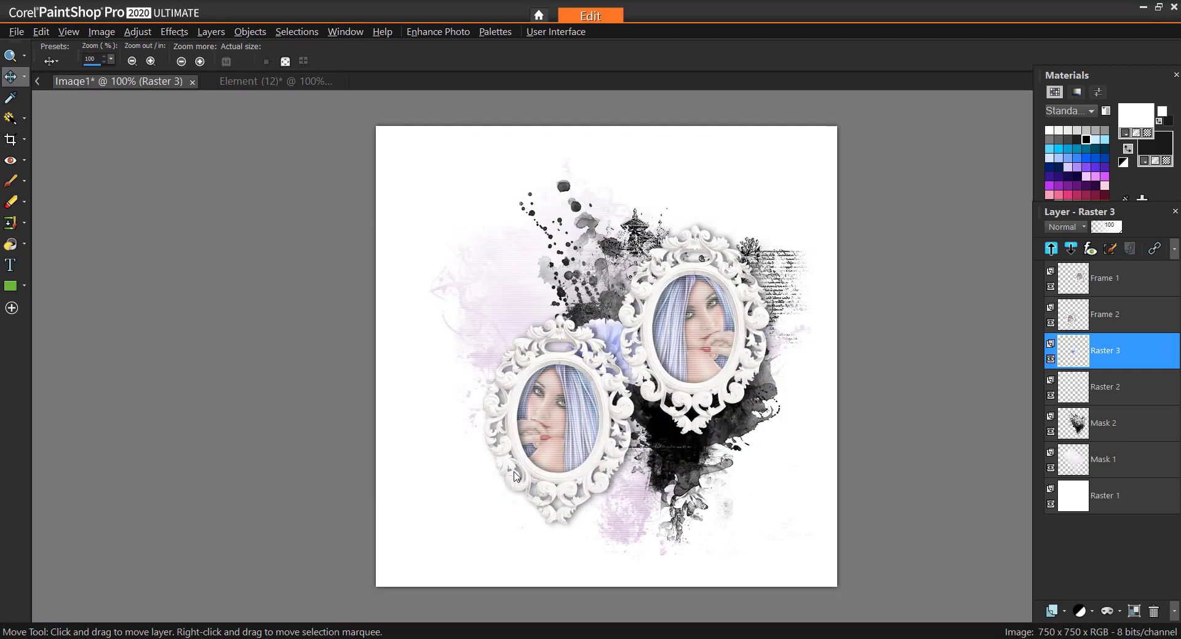
{"action": "left_click_drag", "start_coordinate": [612, 328], "coordinate": [531, 203]}
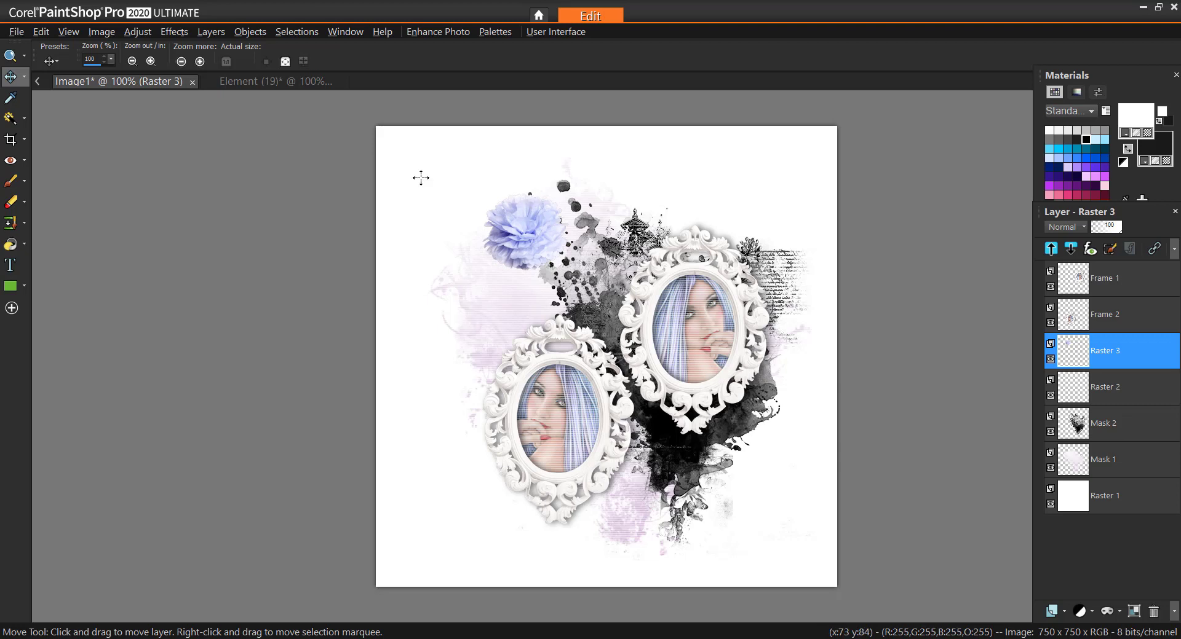
Paste the pale blue hydrangea as a new layer, resize it to 30 percent and move it beside the lavender flower
{"action": "key", "text": "ctrl+v"}
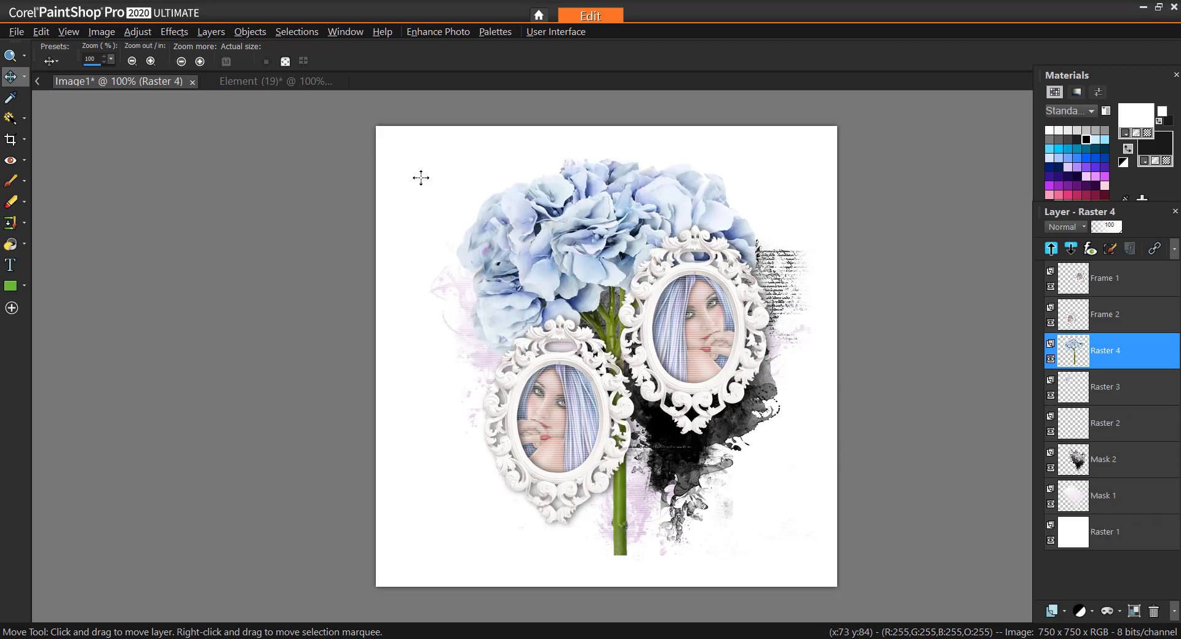
{"action": "left_click", "coordinate": [101, 31]}
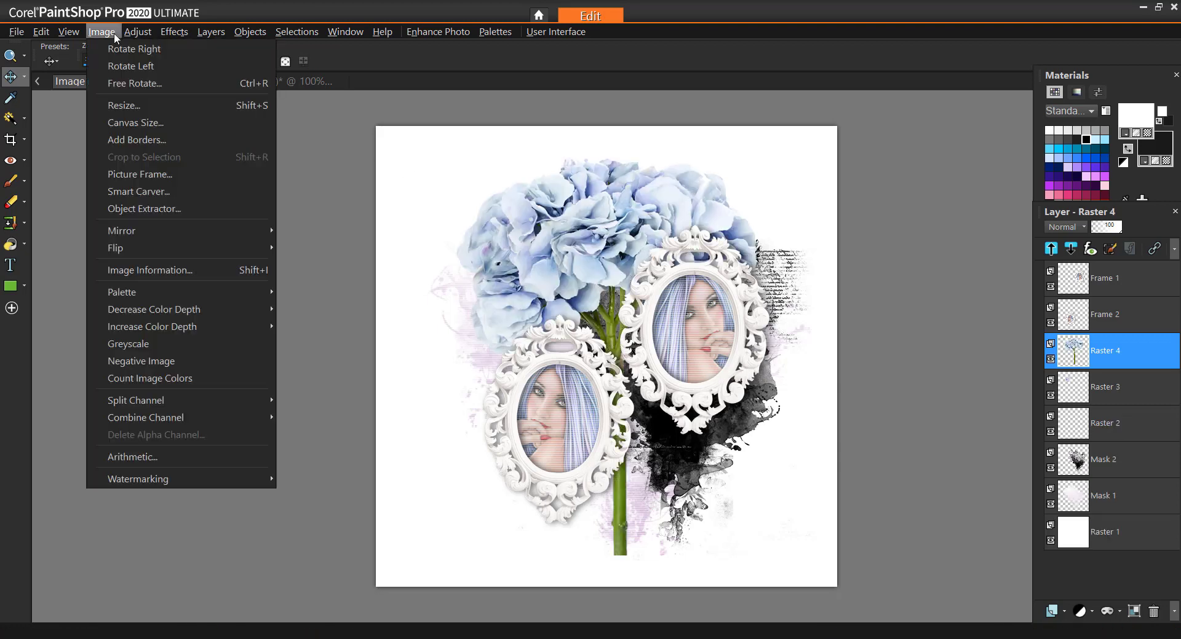
{"action": "left_click", "coordinate": [129, 105]}
{"action": "key", "text": "shift+Home"}
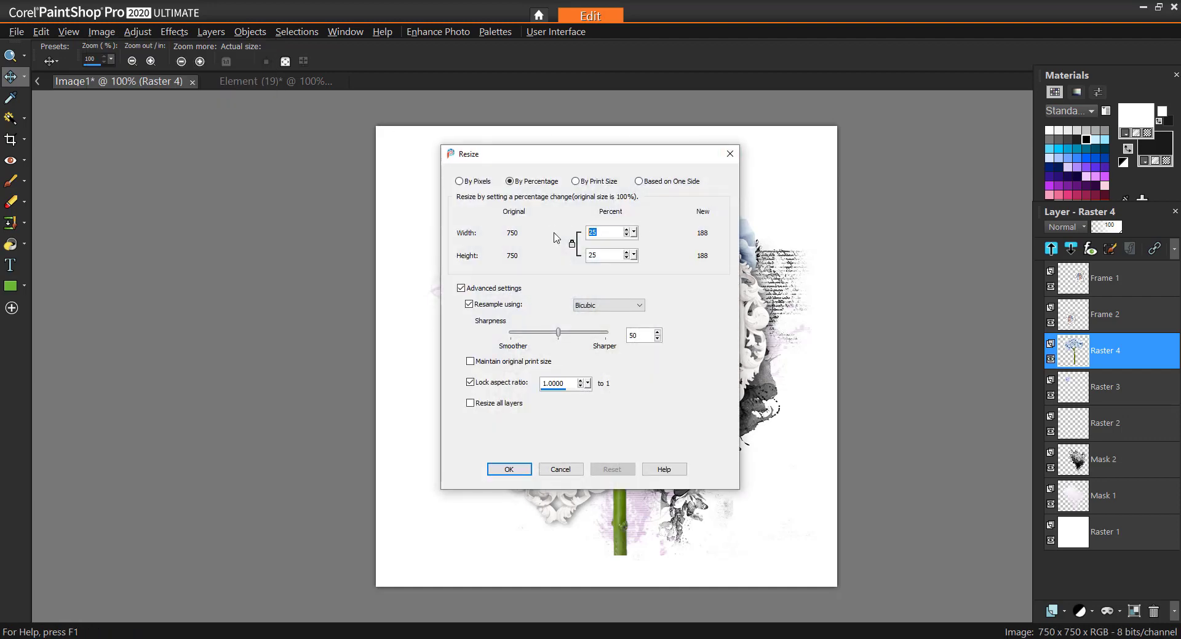
{"action": "type", "text": "30"}
{"action": "left_click", "coordinate": [508, 469]}
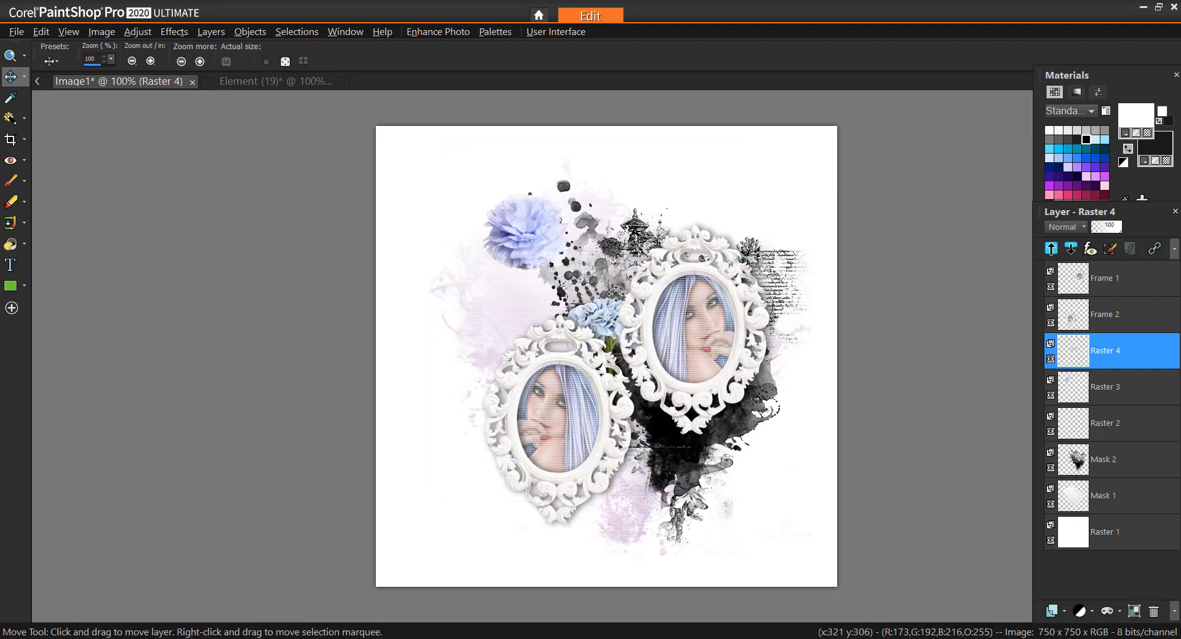
{"action": "left_click_drag", "start_coordinate": [605, 315], "coordinate": [591, 208]}
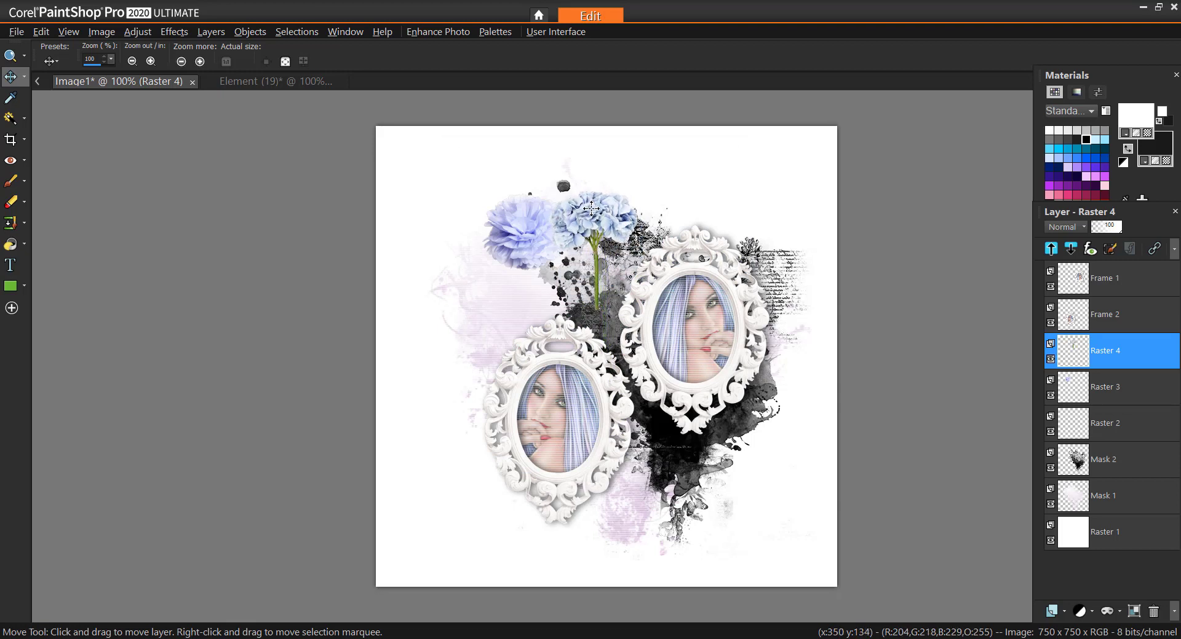
Paste the blue hydrangea with green leaves as a new layer and mirror it horizontally
{"action": "key", "text": "ctrl+v"}
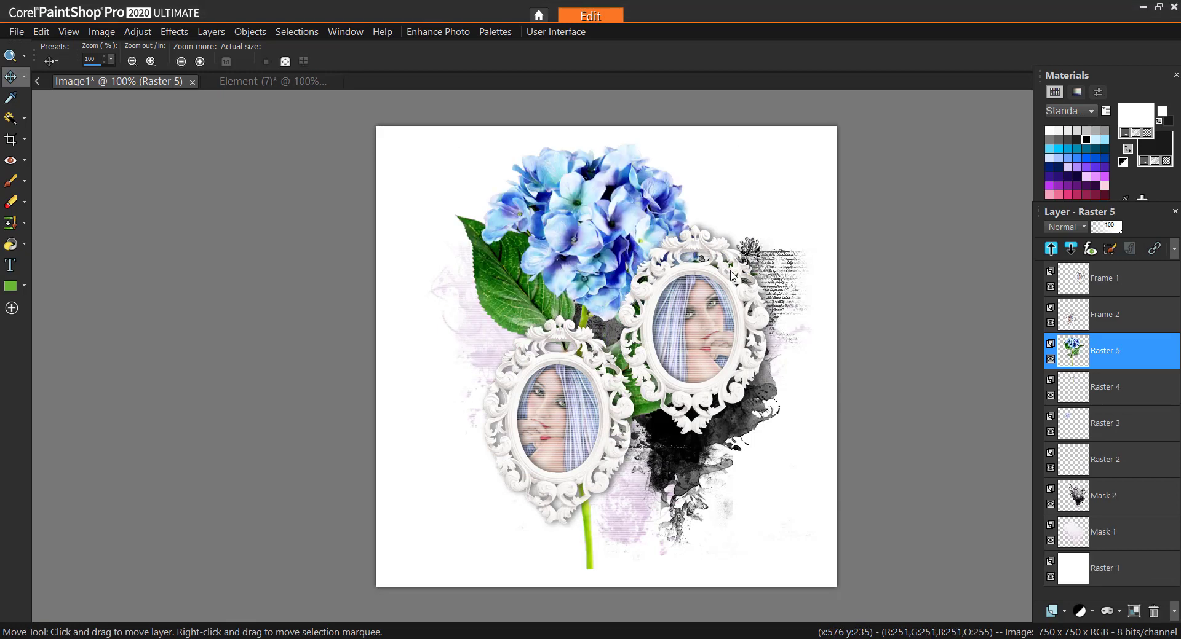
{"action": "left_click", "coordinate": [101, 34]}
{"action": "mouse_move", "coordinate": [182, 229]}
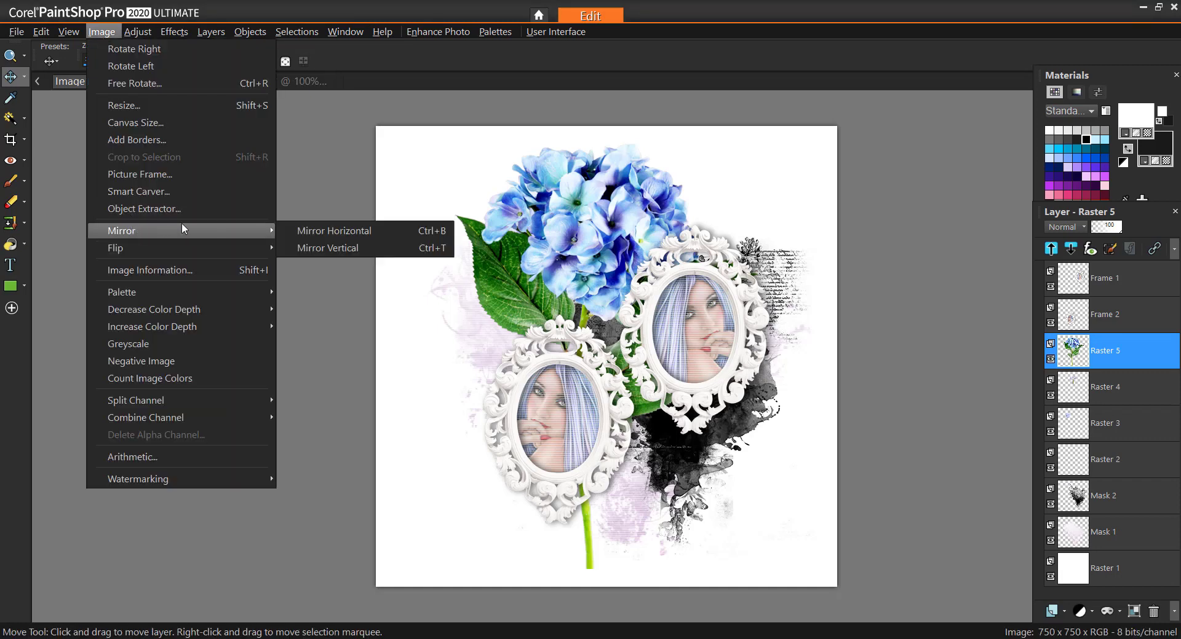
{"action": "left_click", "coordinate": [384, 228]}
Rotate the blue hydrangea layer 20 degrees to the left
{"action": "left_click", "coordinate": [113, 36]}
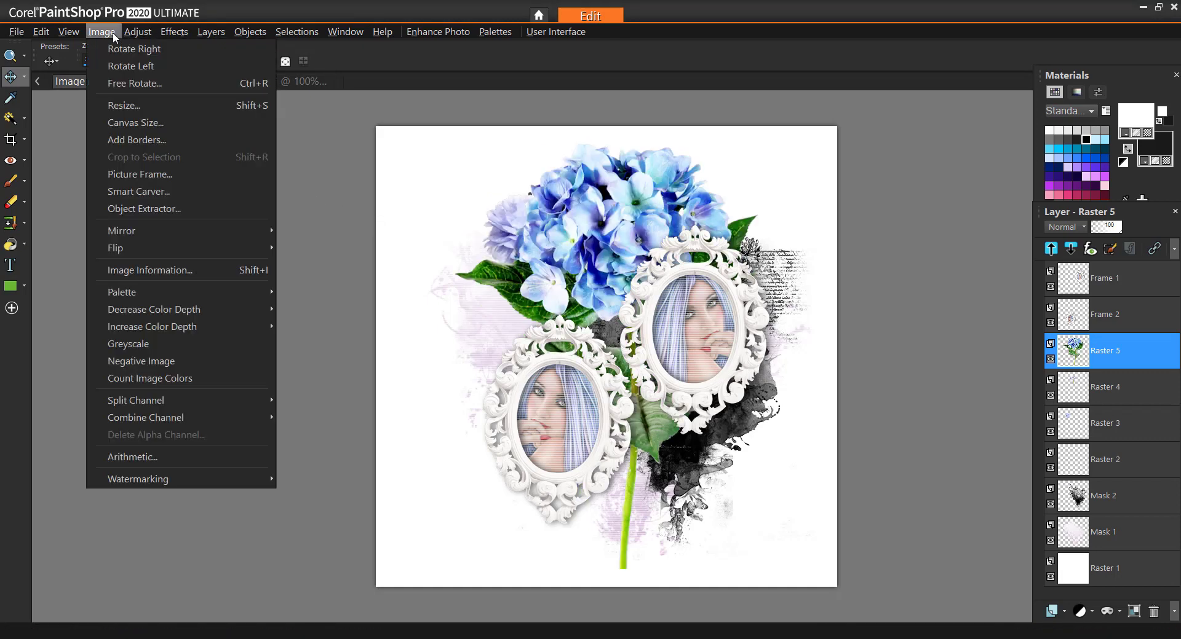
{"action": "left_click", "coordinate": [133, 83]}
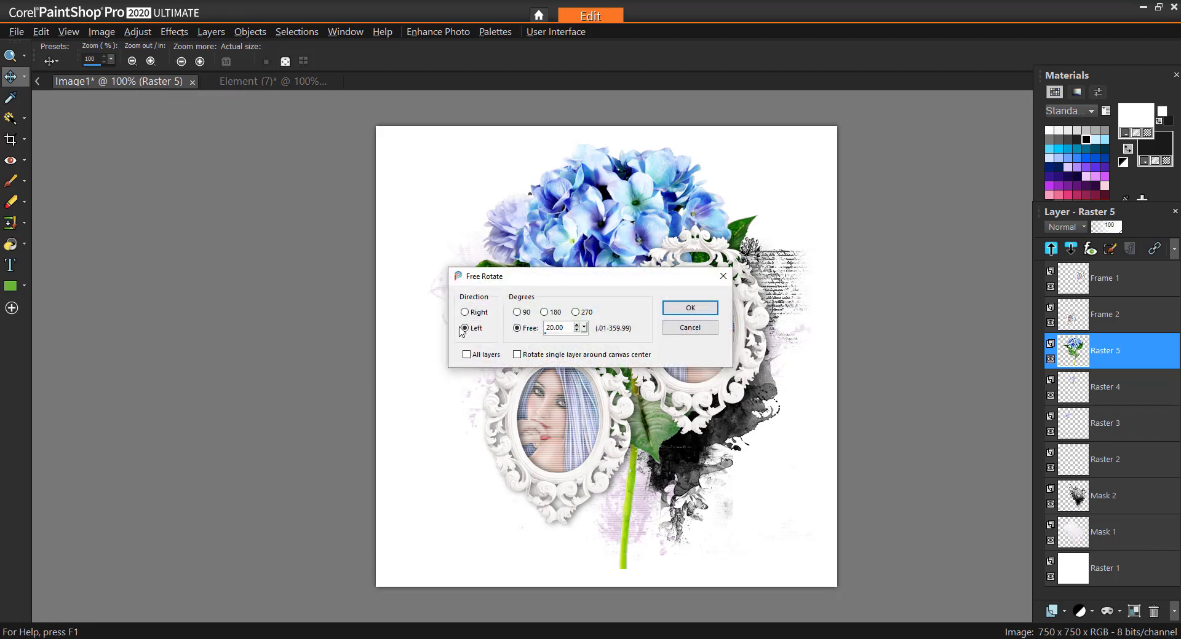
{"action": "left_click", "coordinate": [689, 308]}
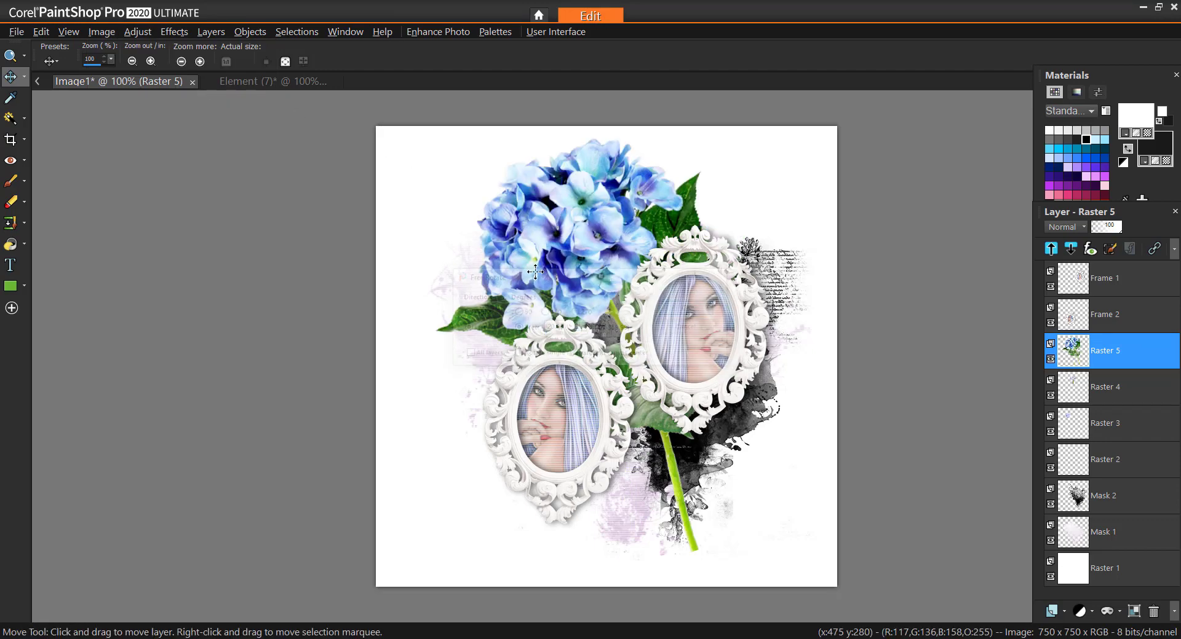
Resize the blue hydrangea to 35 percent and move it to the lower left of the lavender flower
{"action": "left_click", "coordinate": [101, 32]}
{"action": "left_click", "coordinate": [123, 106]}
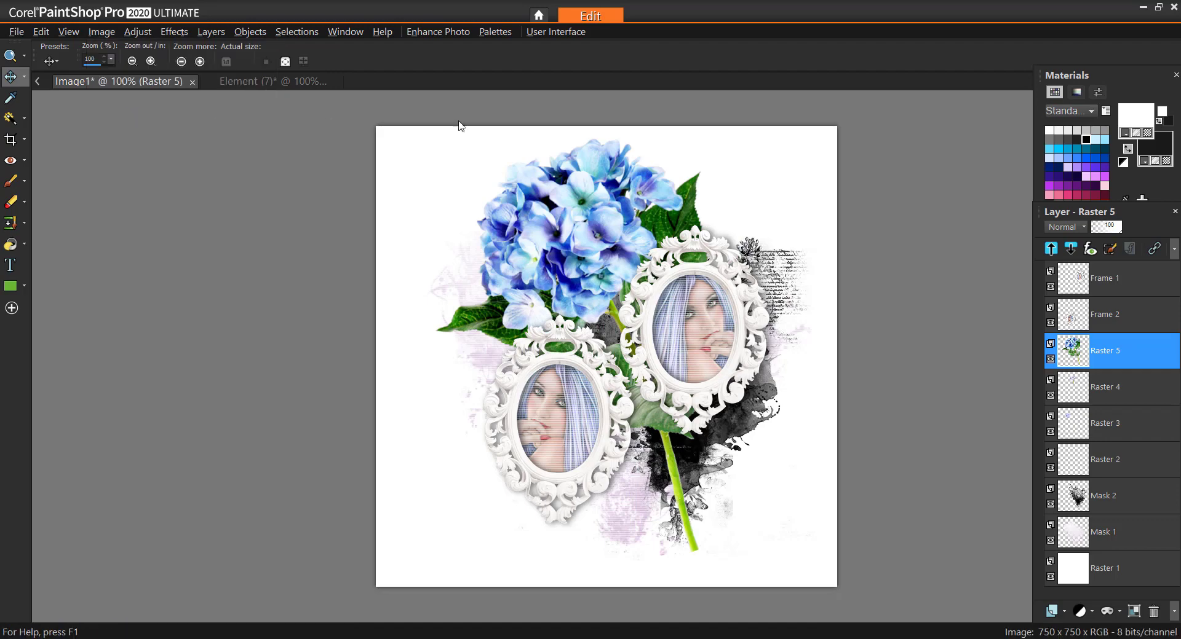
{"action": "left_click", "coordinate": [508, 470]}
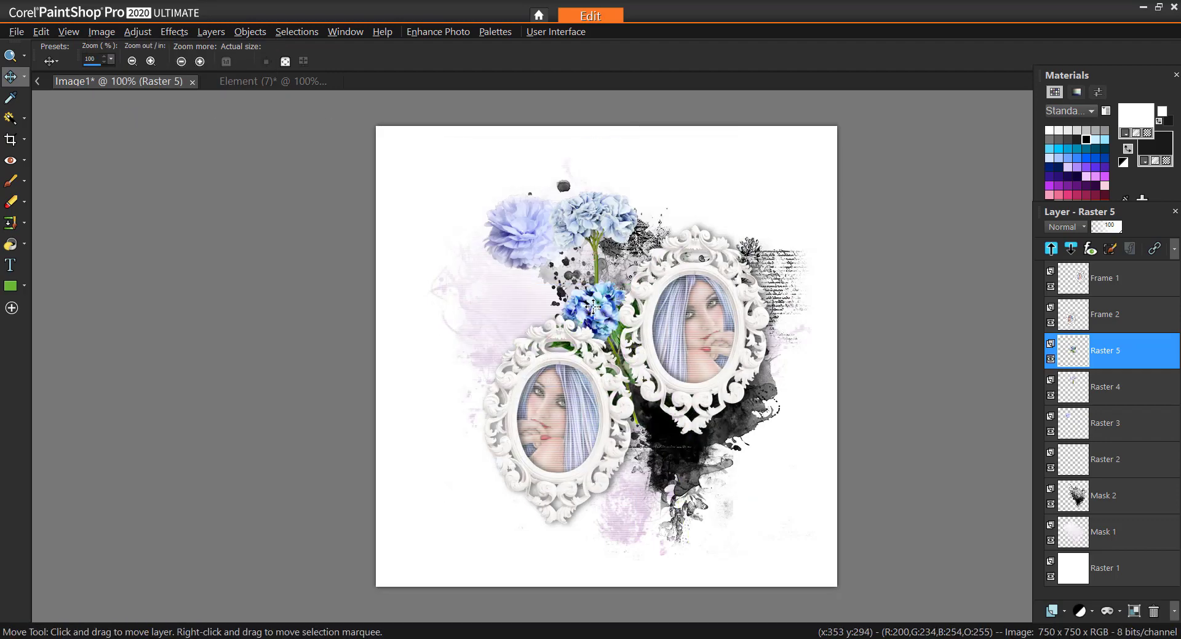
{"action": "left_click_drag", "start_coordinate": [592, 307], "coordinate": [498, 259]}
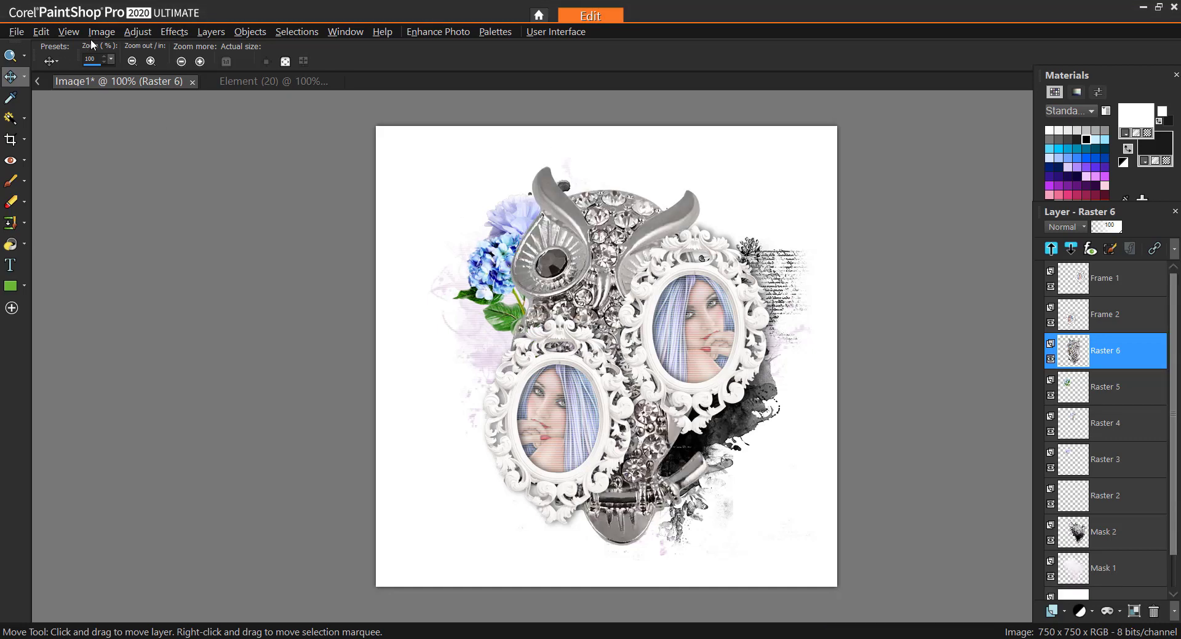
Resize the jeweled owl on Raster 6 to 20 percent and move it between the lavender flower and the pale blue hydrangea
{"action": "left_click", "coordinate": [111, 38]}
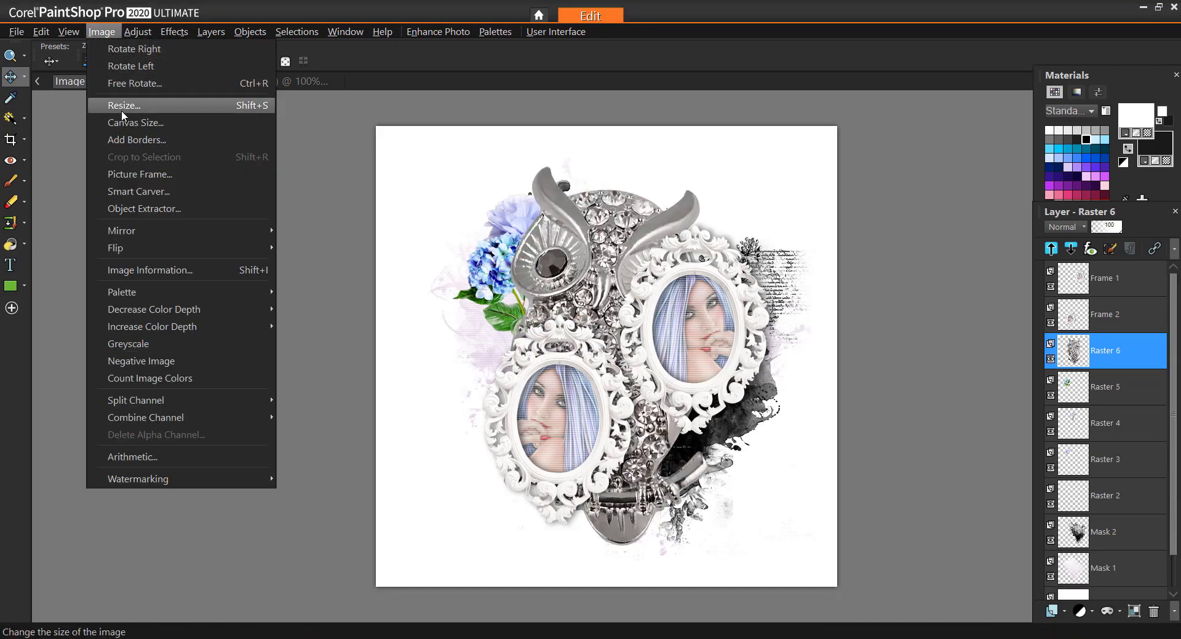
{"action": "left_click", "coordinate": [123, 106]}
{"action": "left_click_drag", "start_coordinate": [601, 233], "coordinate": [564, 235]}
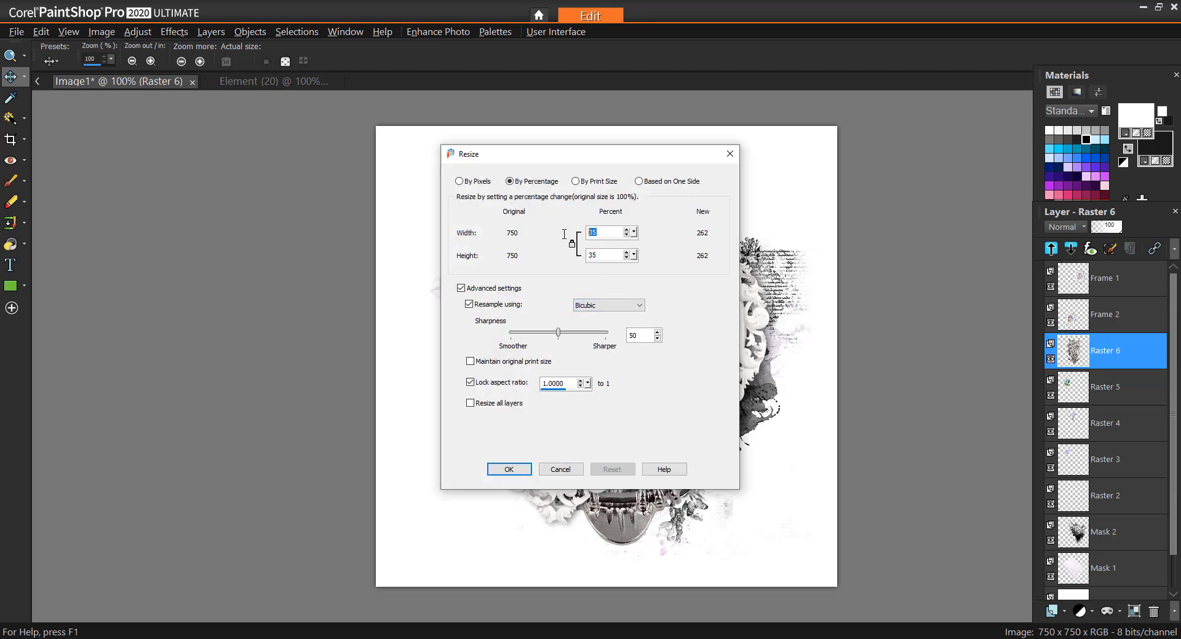
{"action": "type", "text": "20"}
{"action": "left_click", "coordinate": [506, 470]}
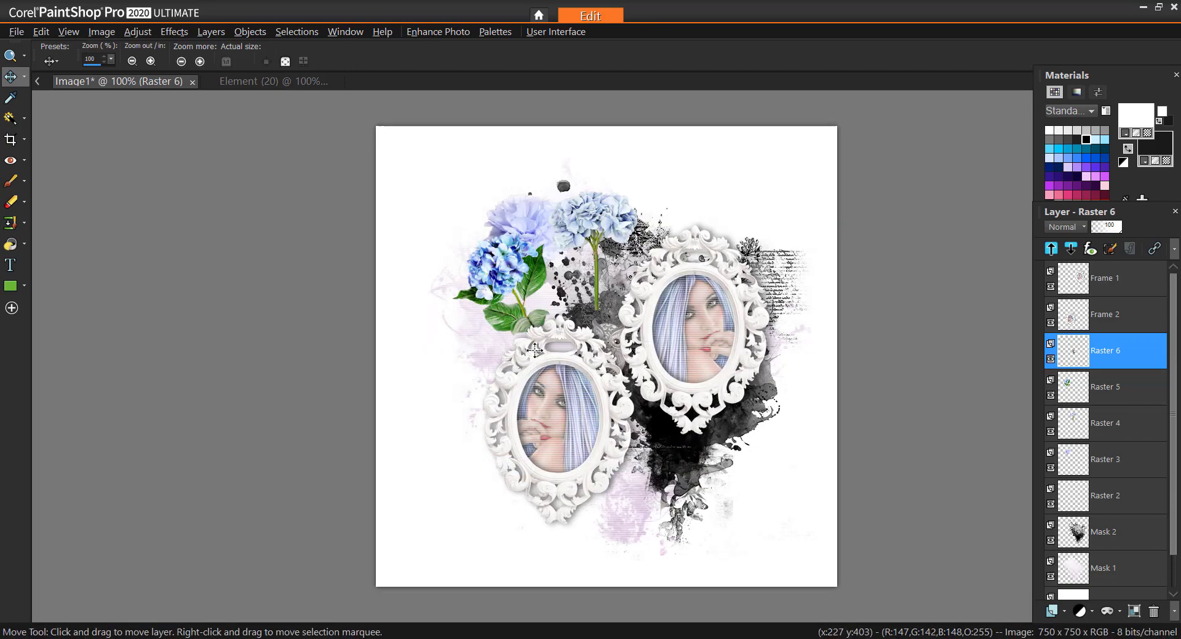
{"action": "left_click_drag", "start_coordinate": [592, 272], "coordinate": [555, 228]}
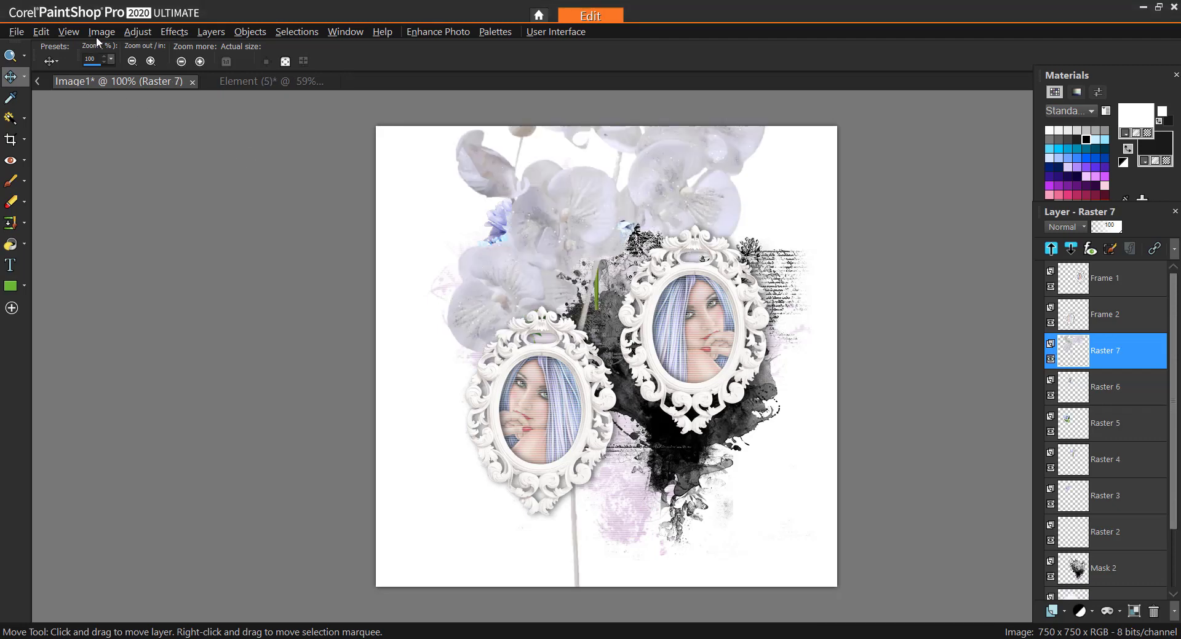
Resize the white orchid on Raster 7 to 25 percent and move it over the pale blue hydrangea
{"action": "left_click", "coordinate": [97, 32]}
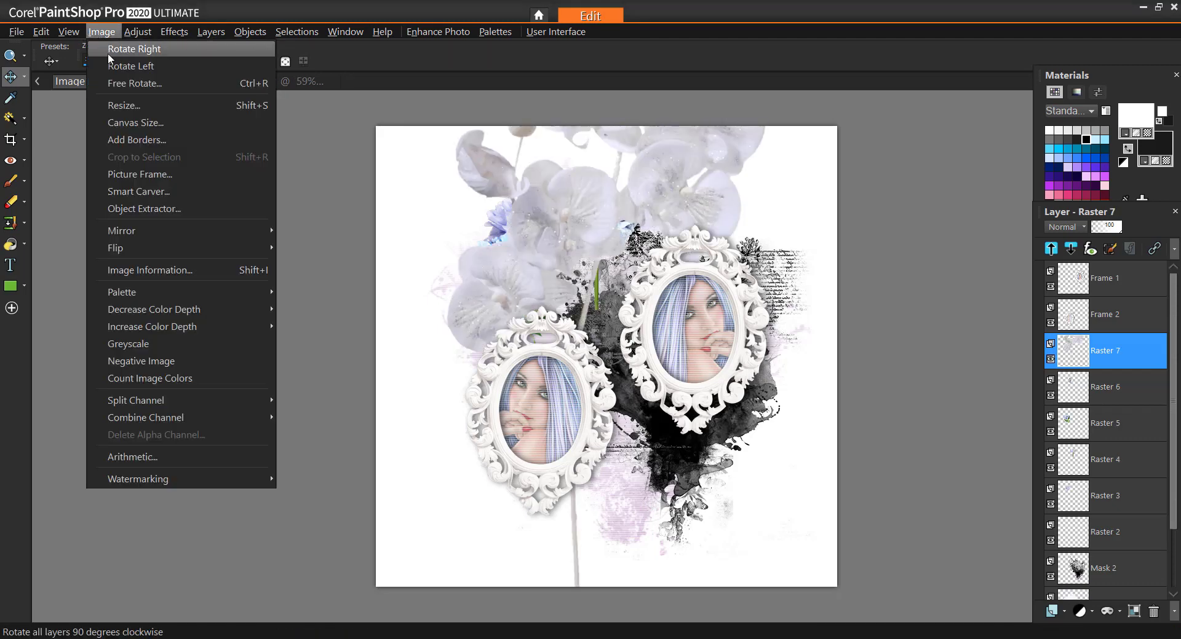
{"action": "left_click", "coordinate": [116, 106]}
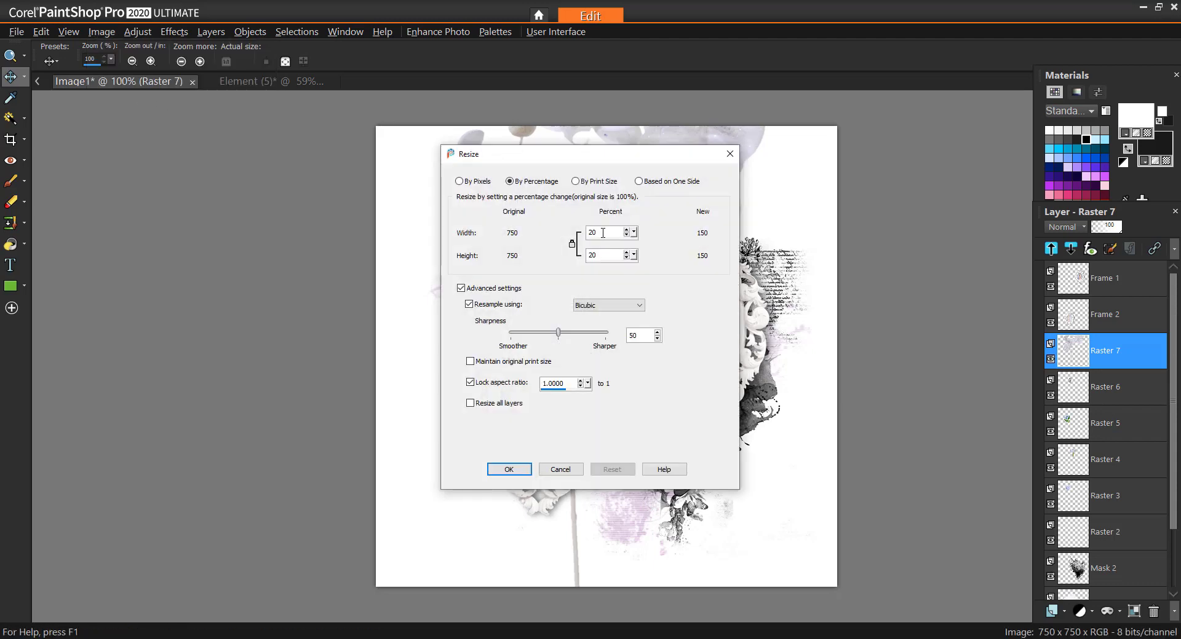
{"action": "type", "text": "5"}
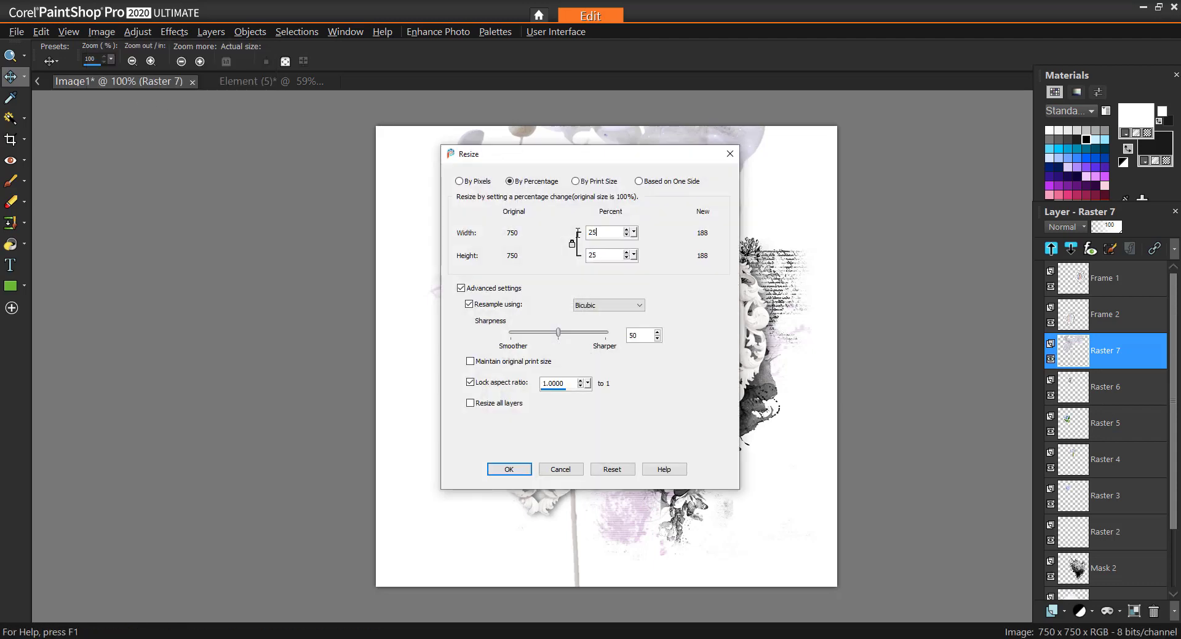
{"action": "left_click", "coordinate": [508, 469]}
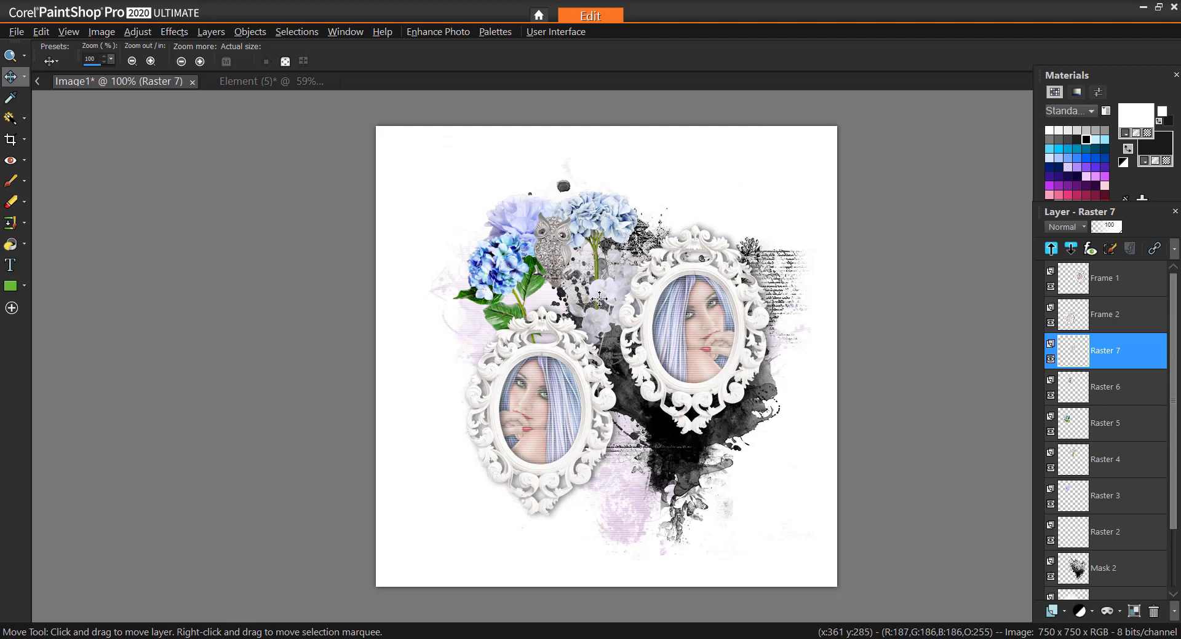
{"action": "left_click_drag", "start_coordinate": [596, 280], "coordinate": [590, 228]}
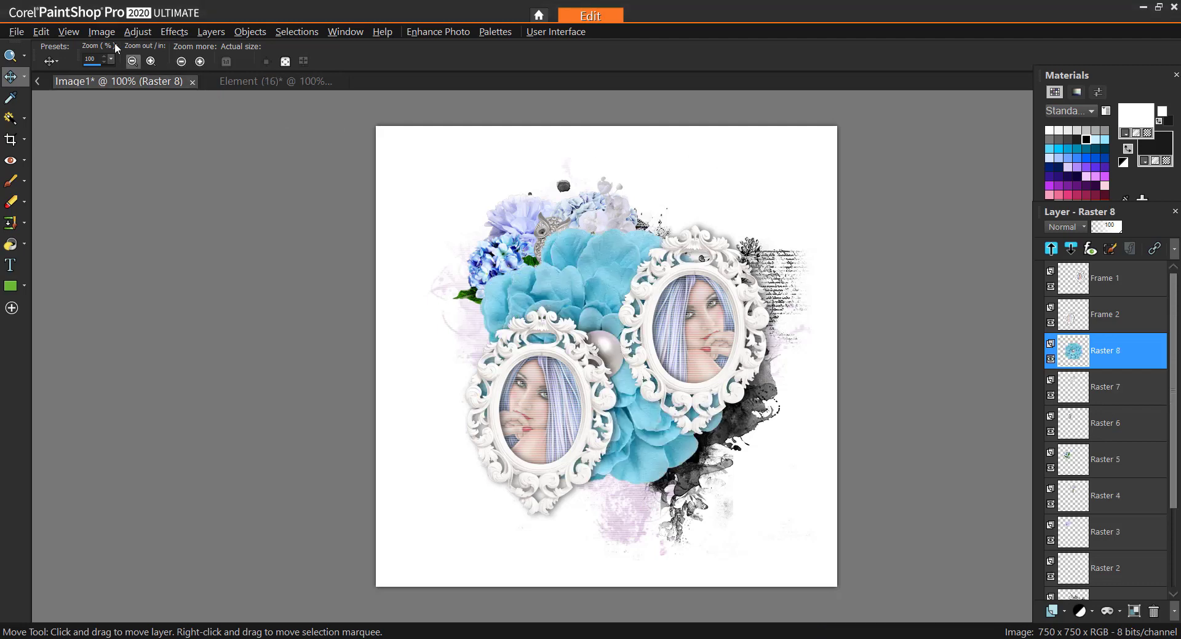
Resize the teal flower on Raster 8 to 20 percent and place it below the owl beside the blue hydrangea
{"action": "left_click", "coordinate": [102, 32]}
{"action": "left_click", "coordinate": [126, 107]}
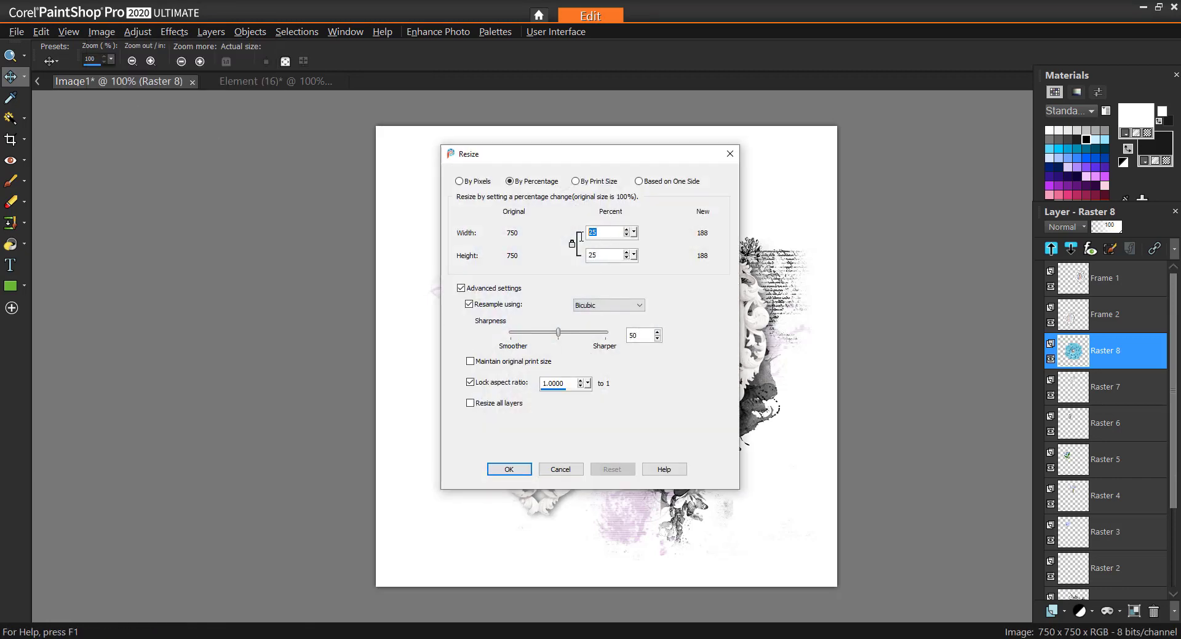
{"action": "type", "text": "20"}
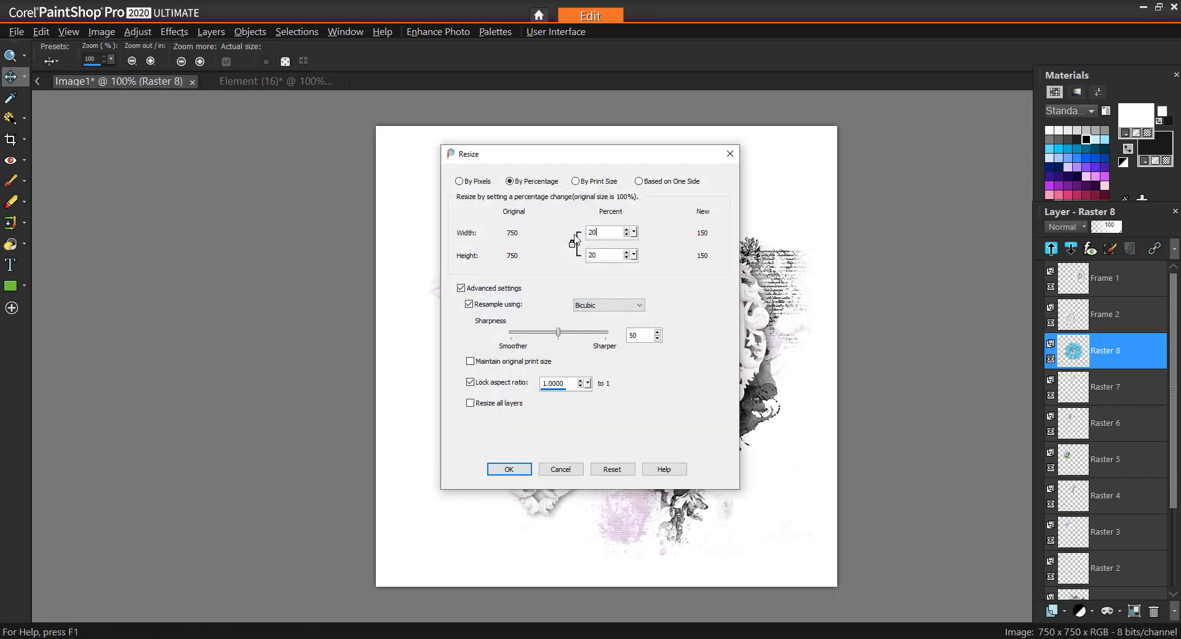
{"action": "left_click", "coordinate": [498, 462]}
{"action": "left_click_drag", "start_coordinate": [615, 344], "coordinate": [554, 261]}
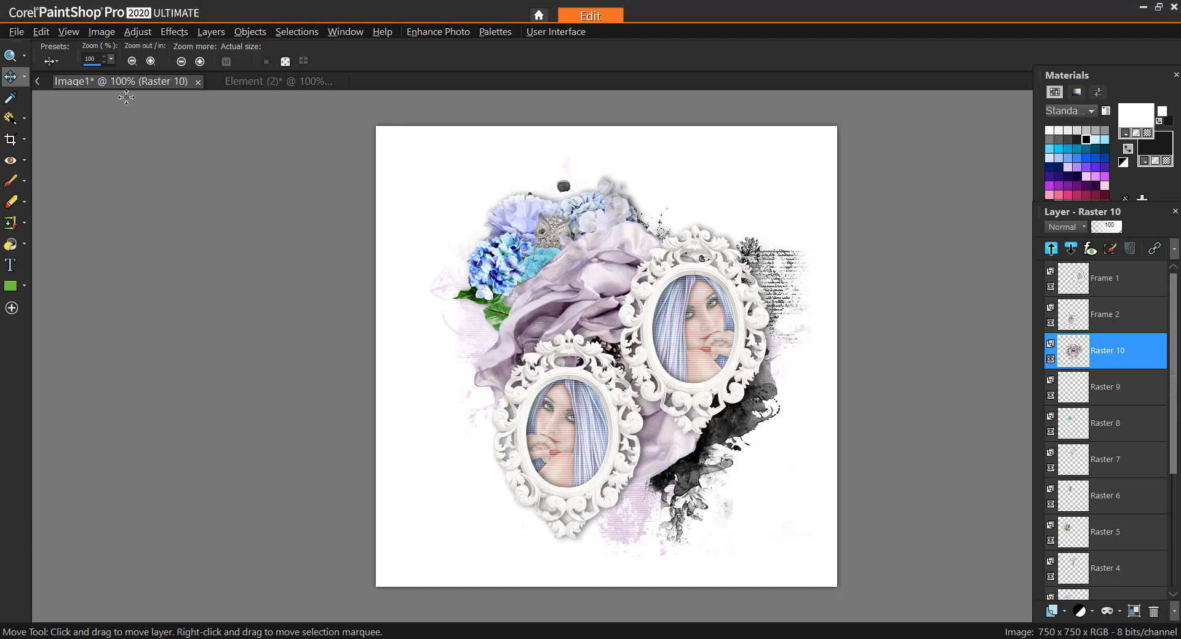
Place the mauve rose at 20 percent size below the teal flower and shift the sparkle spray slightly left over the cluster
{"action": "left_click", "coordinate": [94, 31]}
{"action": "left_click", "coordinate": [122, 105]}
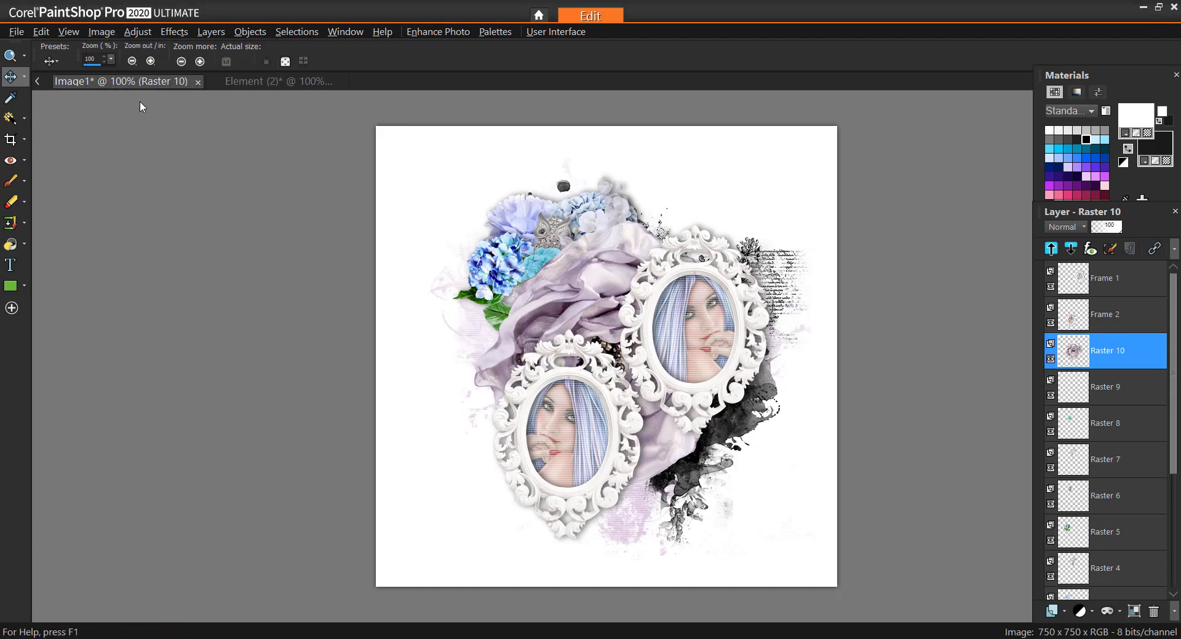
{"action": "left_click", "coordinate": [510, 470]}
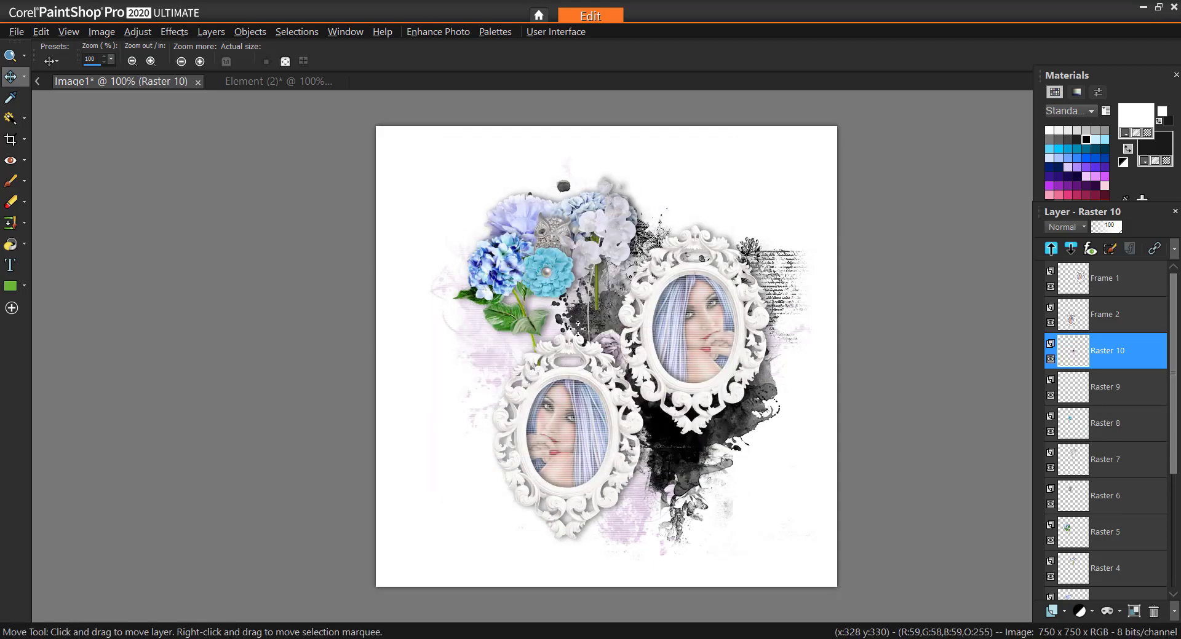
{"action": "left_click_drag", "start_coordinate": [607, 333], "coordinate": [534, 283]}
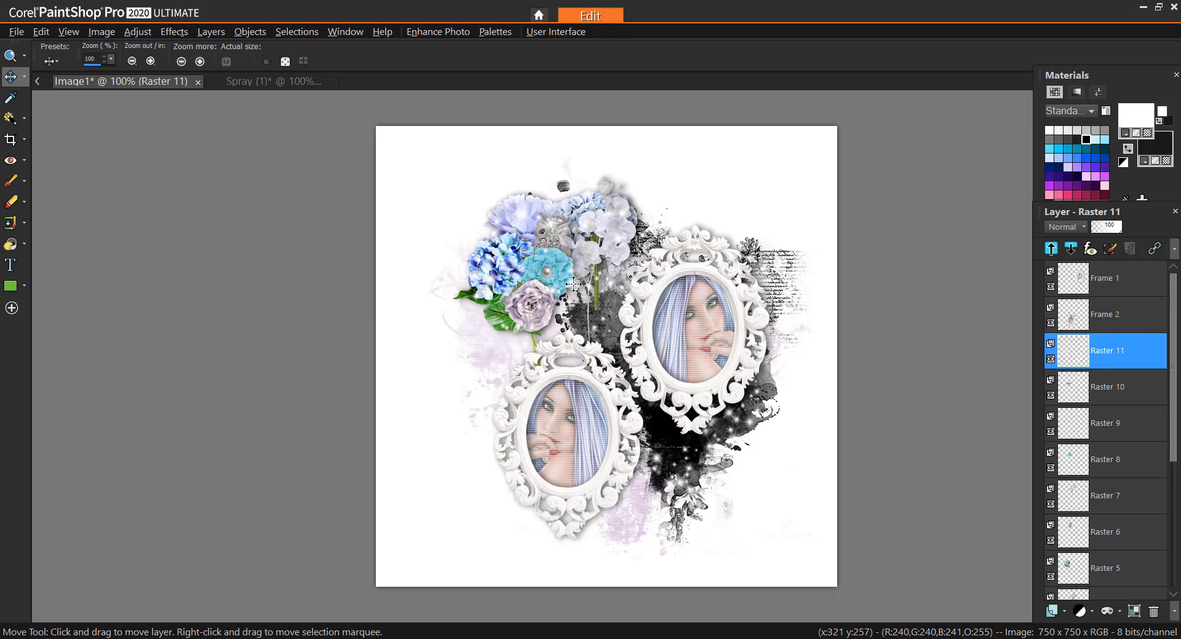
{"action": "left_click_drag", "start_coordinate": [572, 285], "coordinate": [556, 288]}
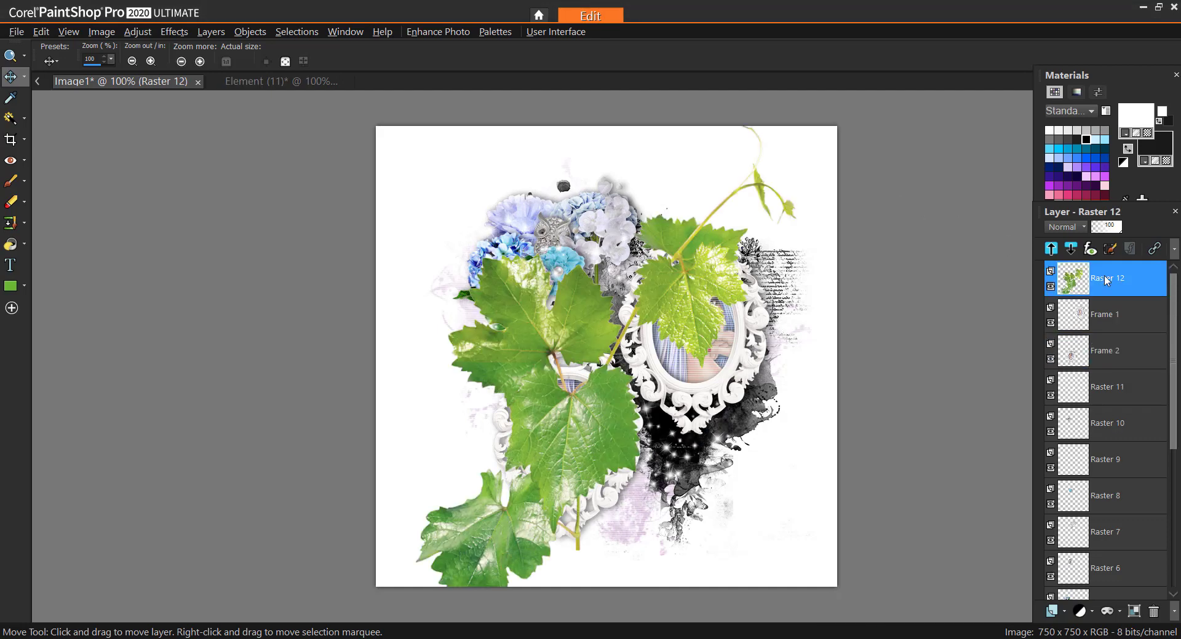
Scale down the green vine leaves on Raster 12 and duplicate the layer
{"action": "left_click", "coordinate": [101, 32]}
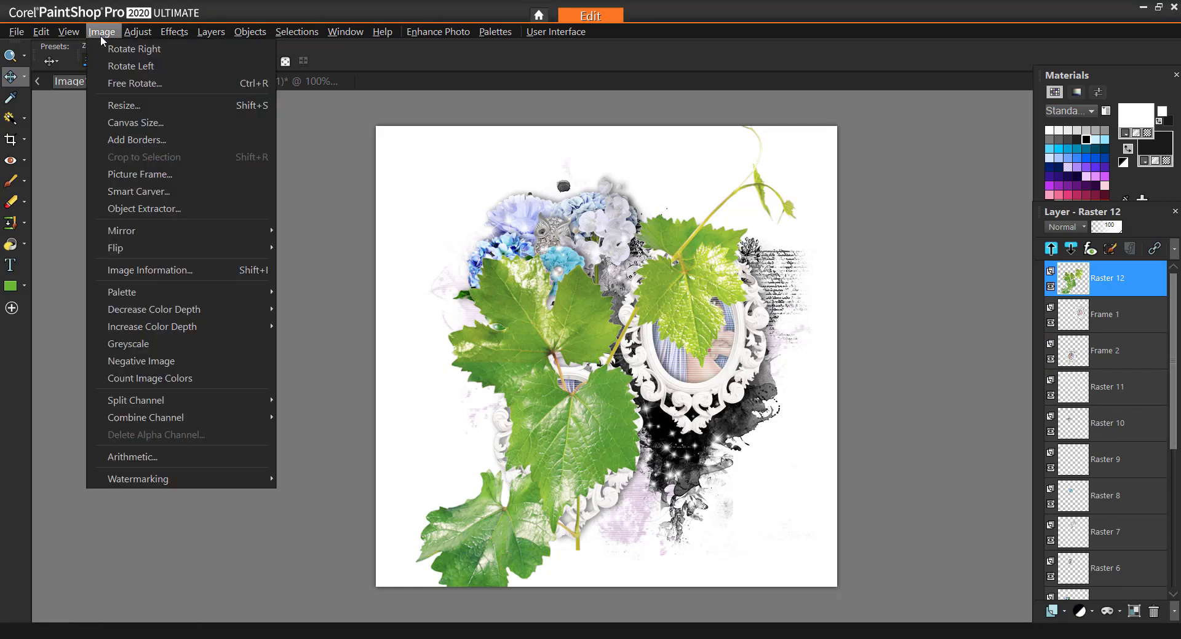
{"action": "left_click", "coordinate": [120, 103]}
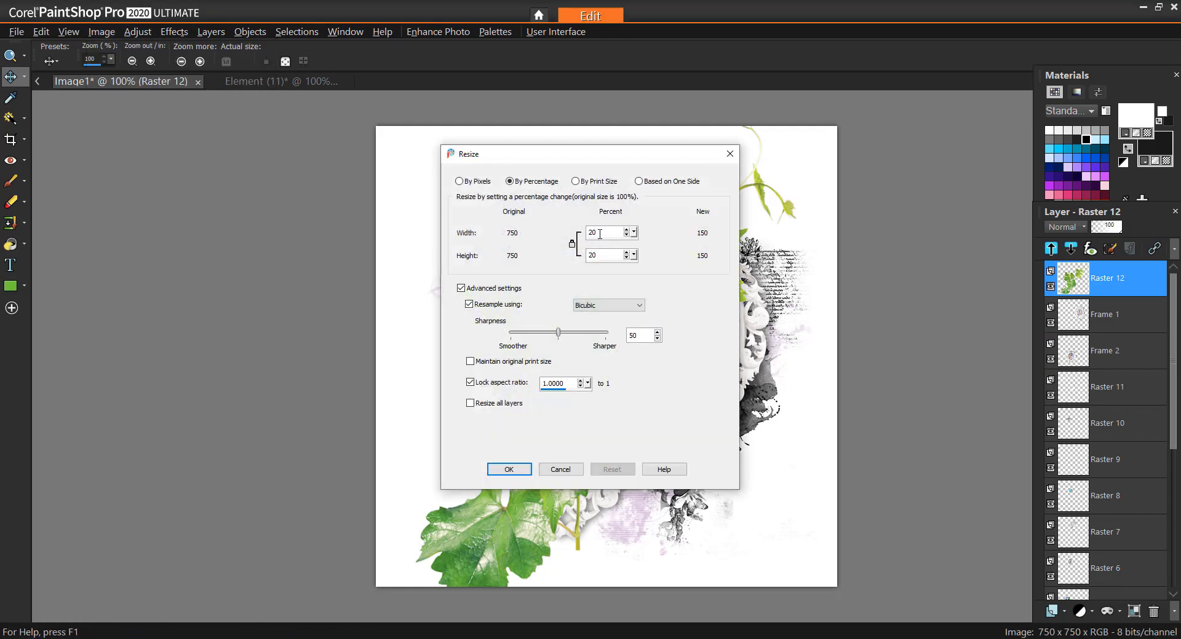
{"action": "left_click", "coordinate": [509, 469]}
{"action": "right_click", "coordinate": [1118, 291]}
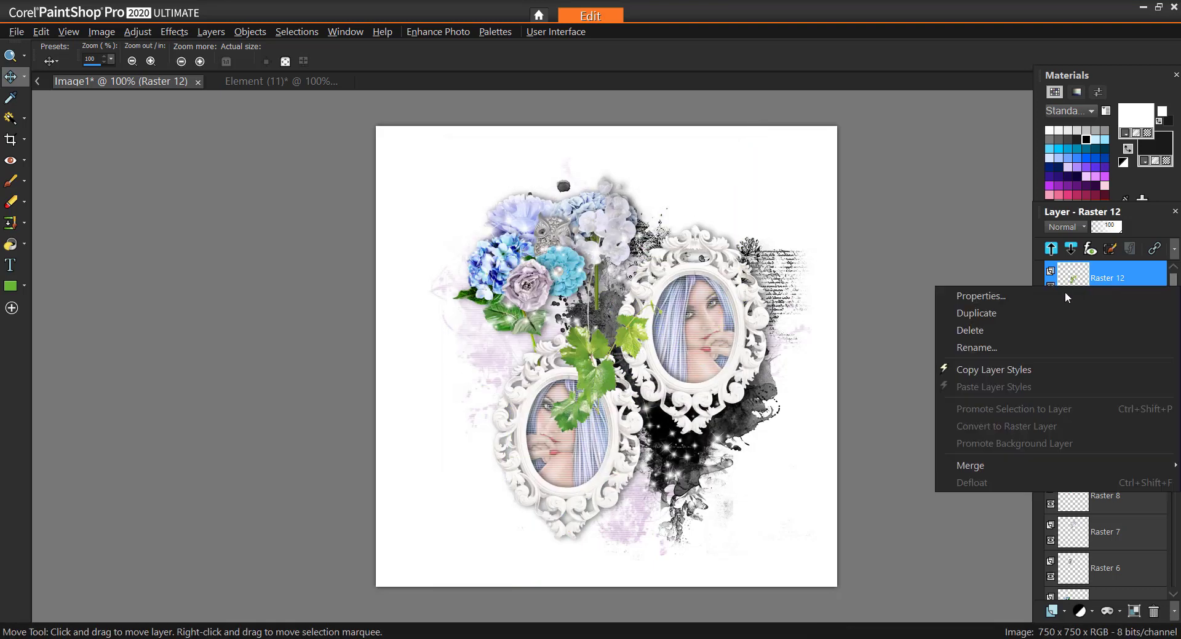
{"action": "left_click", "coordinate": [1046, 309]}
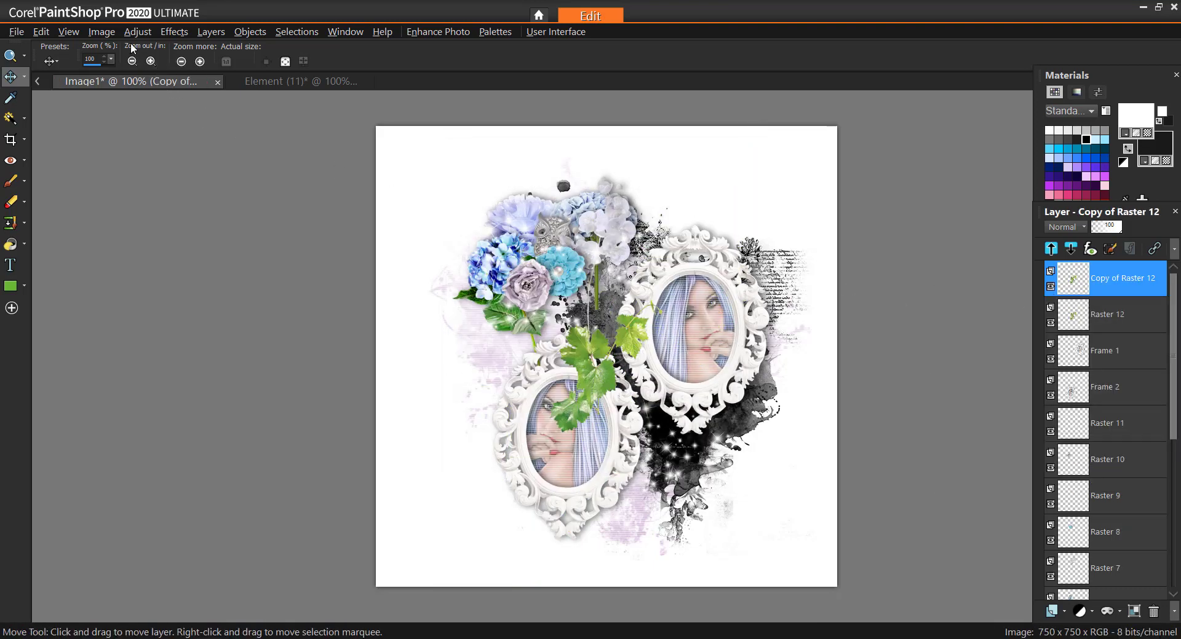
Try a horizontal mirror and a horizontal flip on the duplicated vine leaves
{"action": "left_click", "coordinate": [110, 33]}
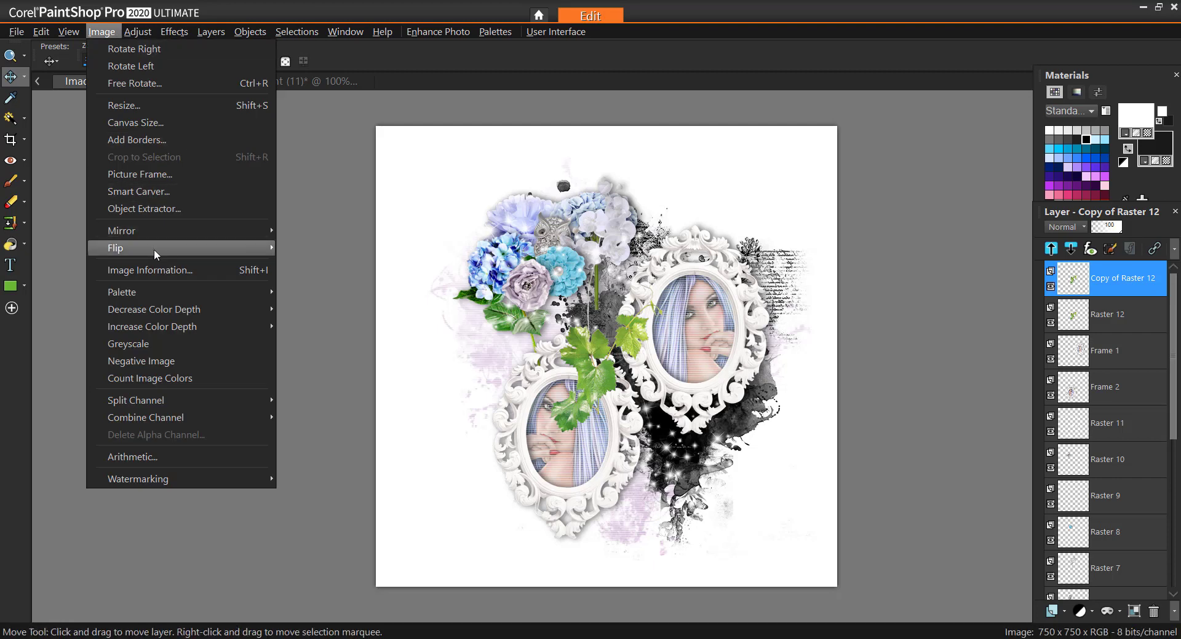
{"action": "mouse_move", "coordinate": [154, 250]}
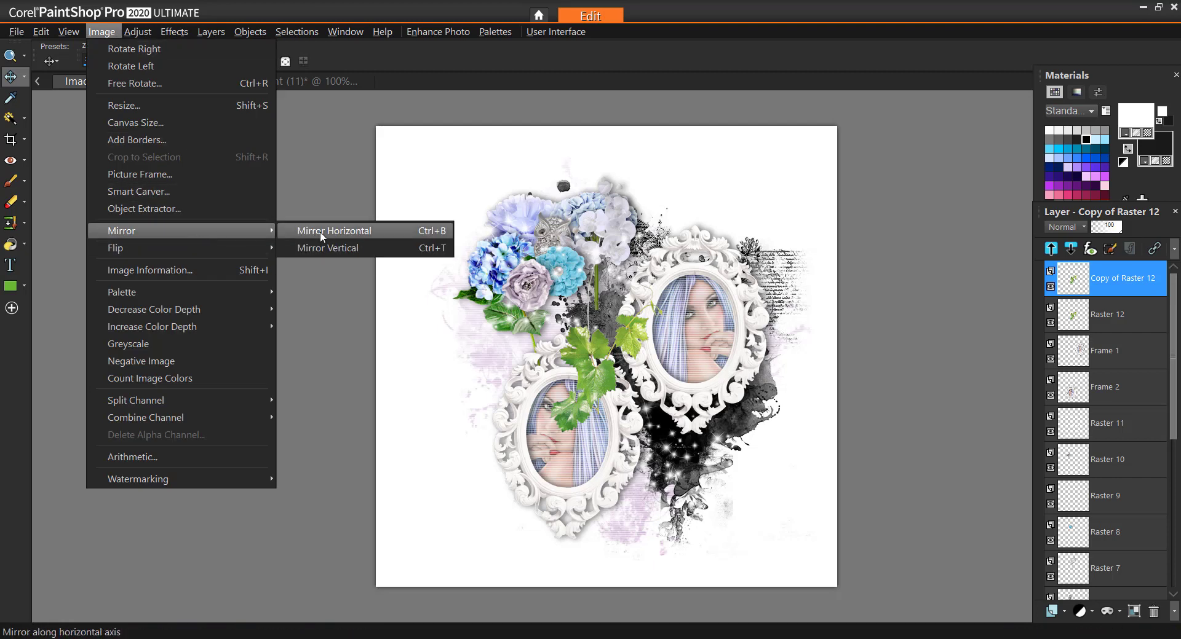
{"action": "left_click", "coordinate": [320, 231]}
{"action": "left_click", "coordinate": [91, 28]}
{"action": "mouse_move", "coordinate": [106, 248]}
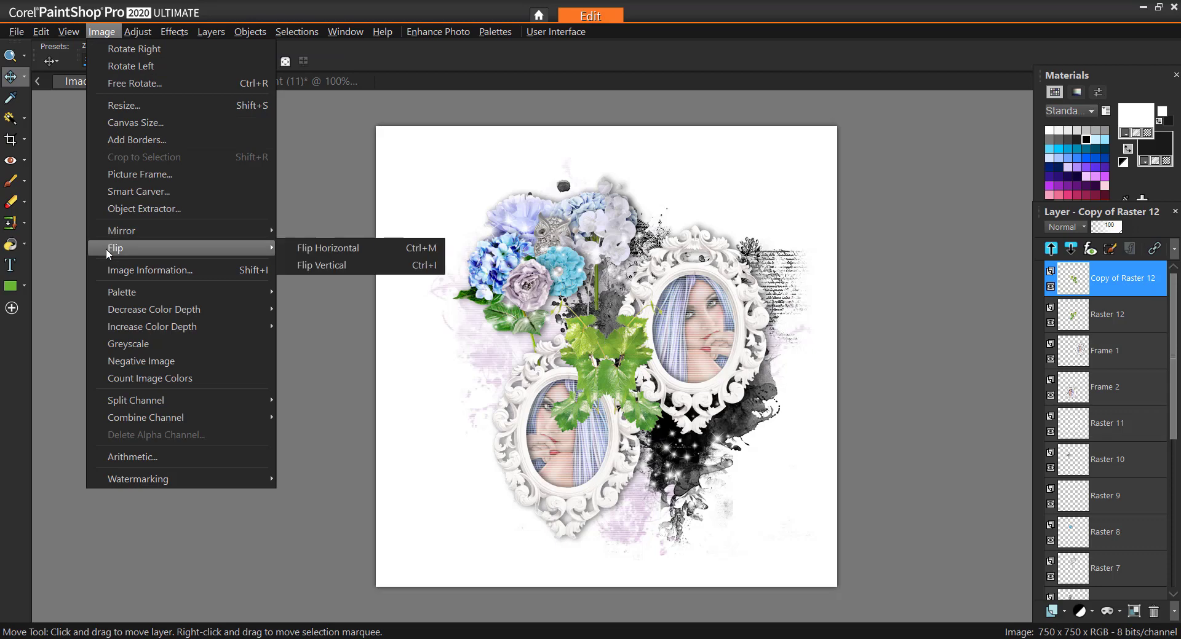
{"action": "left_click", "coordinate": [397, 242]}
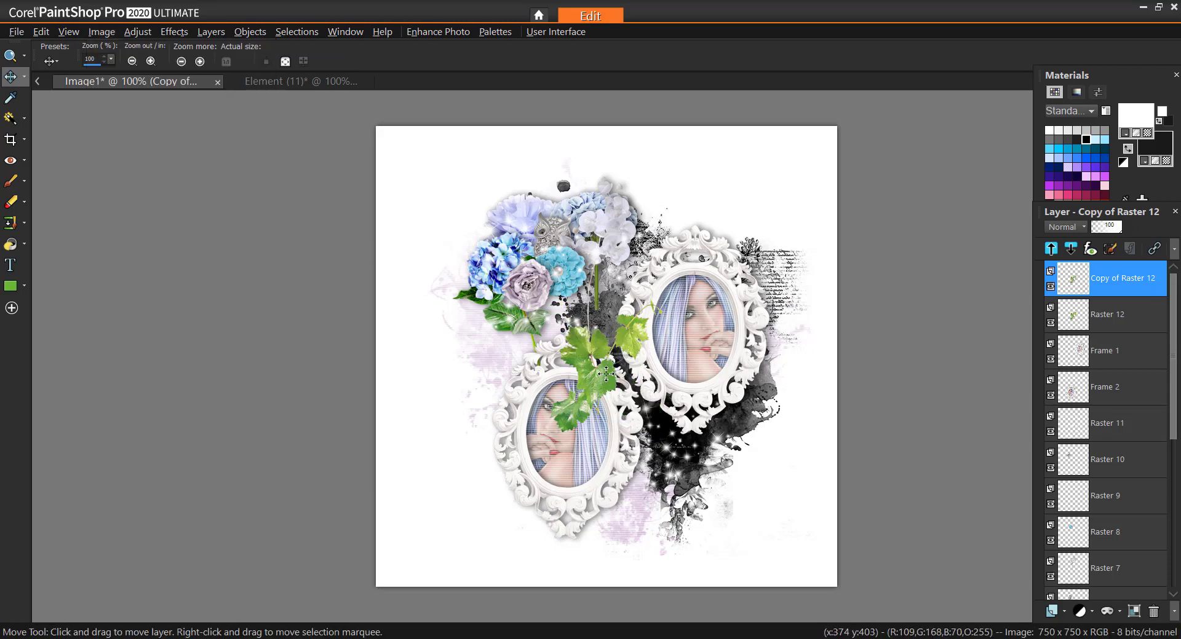
Move the duplicated leaves to the base of the lower-left frame and the original leaves to the base of the upper-right frame
{"action": "left_click_drag", "start_coordinate": [608, 375], "coordinate": [589, 516]}
{"action": "left_click_drag", "start_coordinate": [645, 344], "coordinate": [736, 376]}
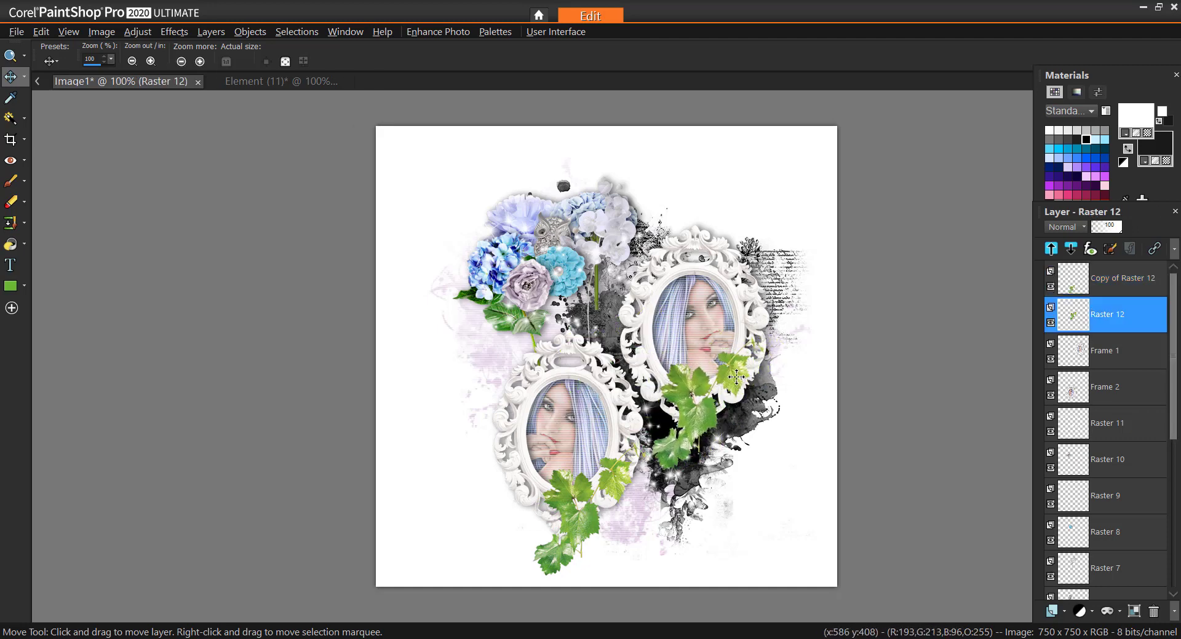
Paste the periwinkle flower as a new layer, scale it to 20 percent and place it below the leaves of the upper-right frame
{"action": "key", "text": "ctrl+v"}
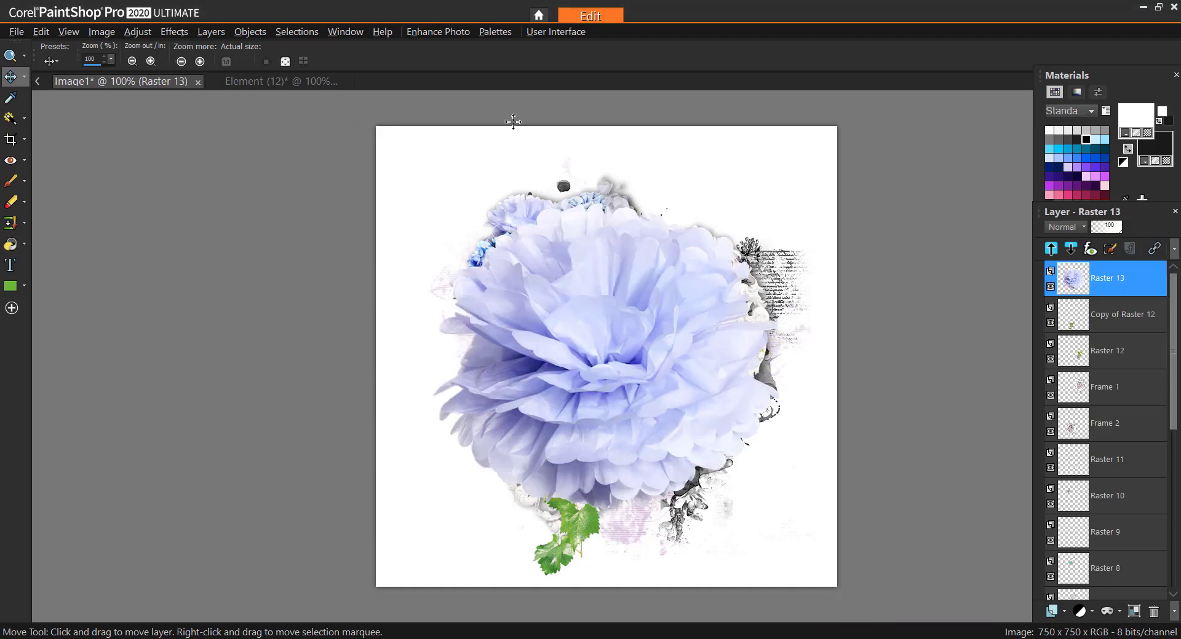
{"action": "left_click", "coordinate": [110, 36]}
{"action": "left_click", "coordinate": [128, 106]}
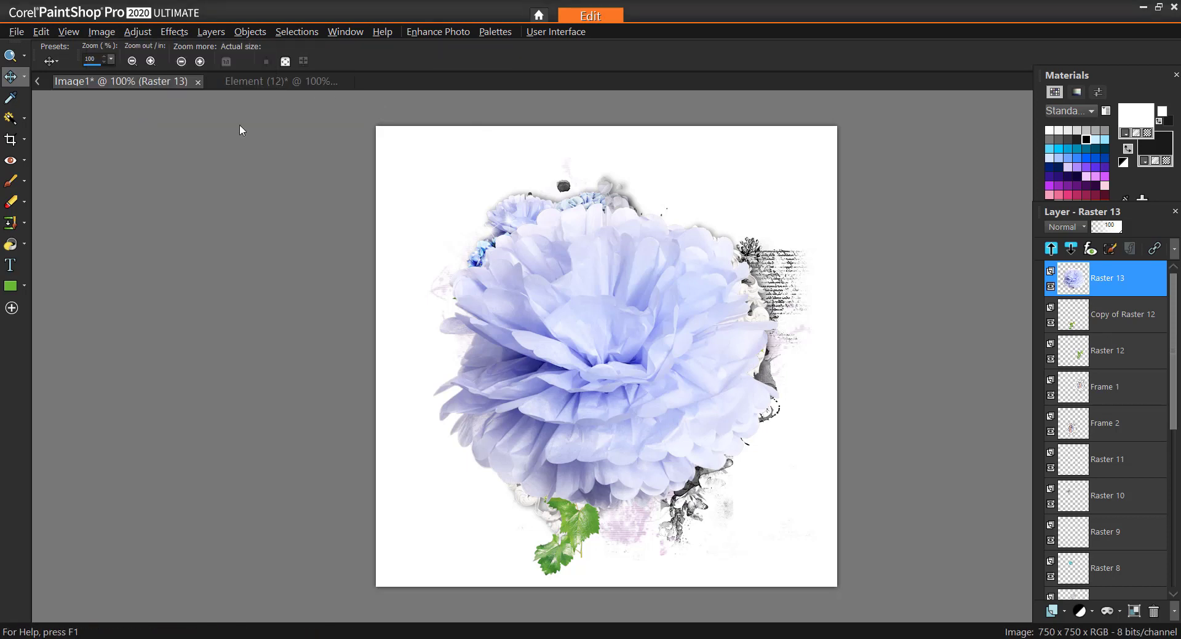
{"action": "type", "text": "20"}
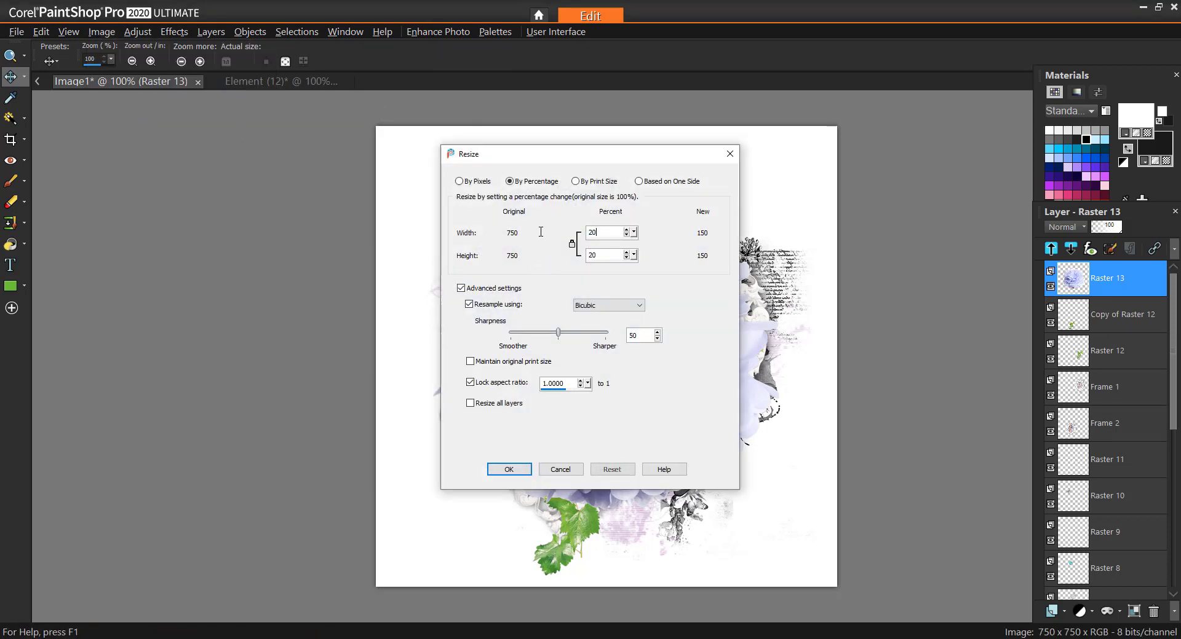
{"action": "left_click", "coordinate": [495, 470]}
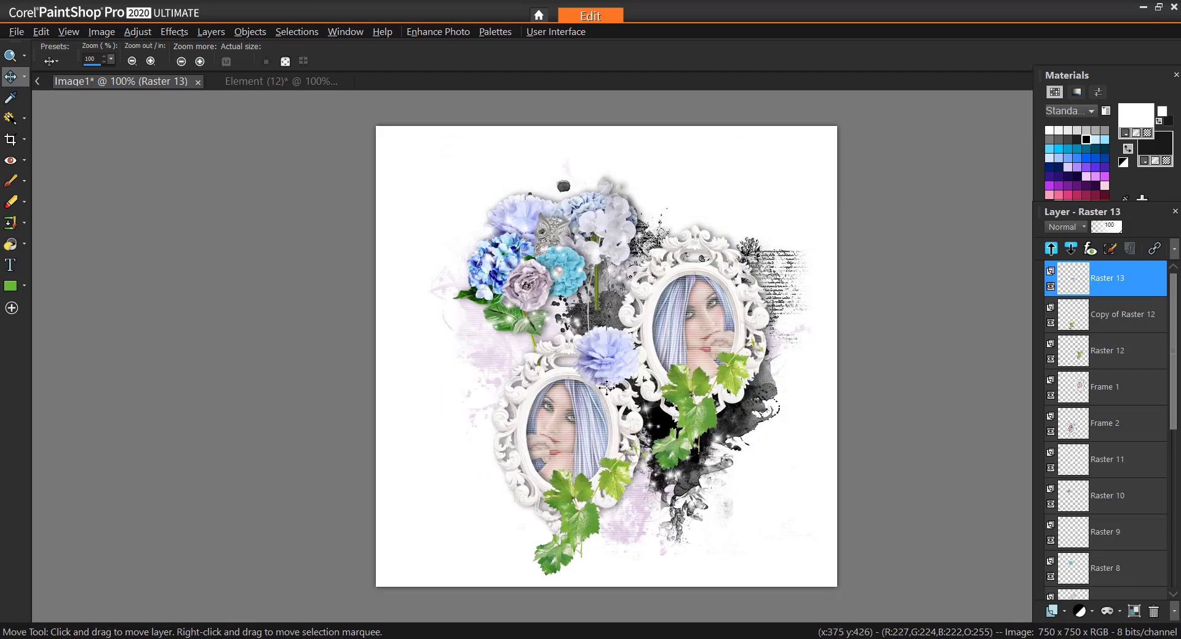
{"action": "left_click_drag", "start_coordinate": [658, 440], "coordinate": [679, 461]}
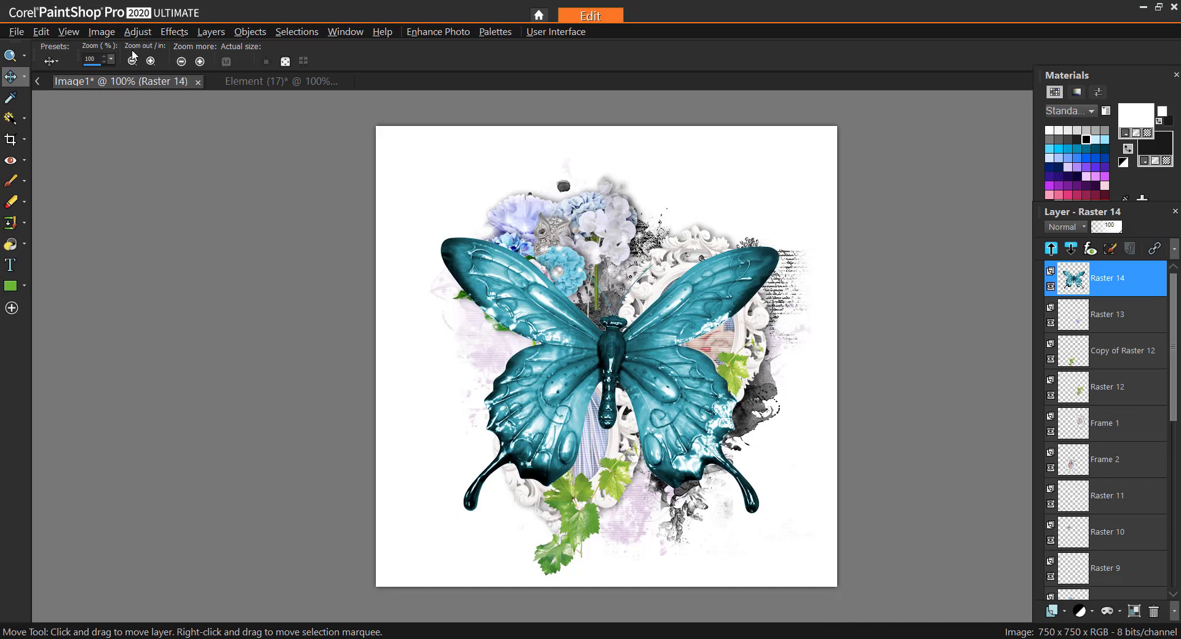
Scale the teal butterfly on Raster 14 to 15 percent and place it between the two oval frames
{"action": "left_click", "coordinate": [114, 34]}
{"action": "left_click", "coordinate": [111, 106]}
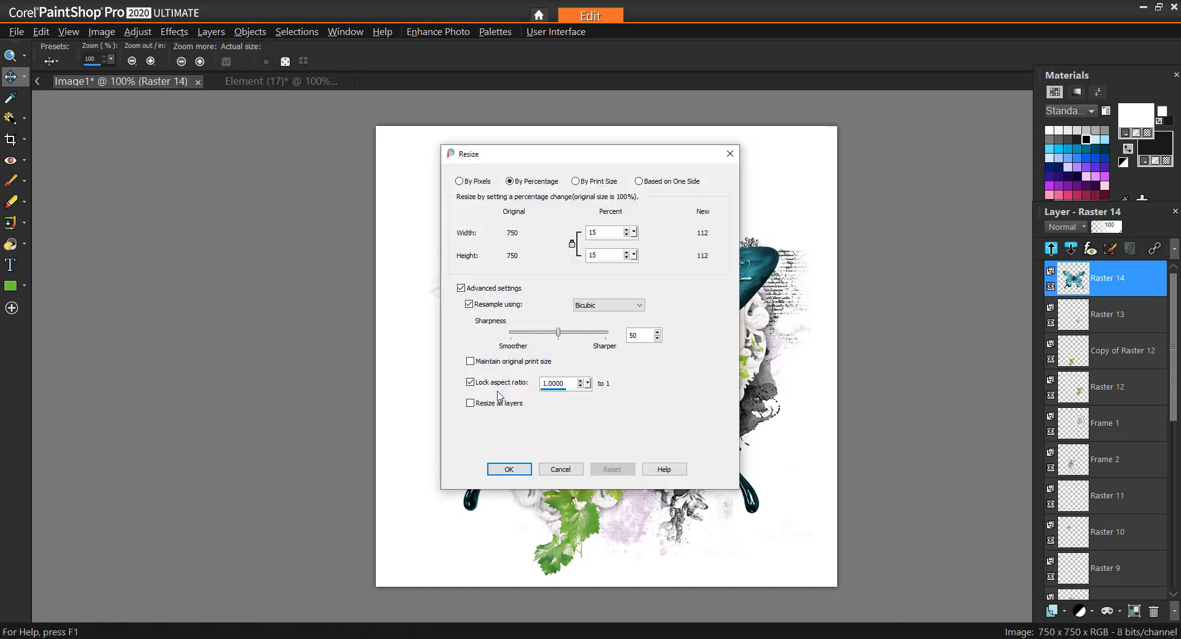
{"action": "left_click", "coordinate": [509, 469]}
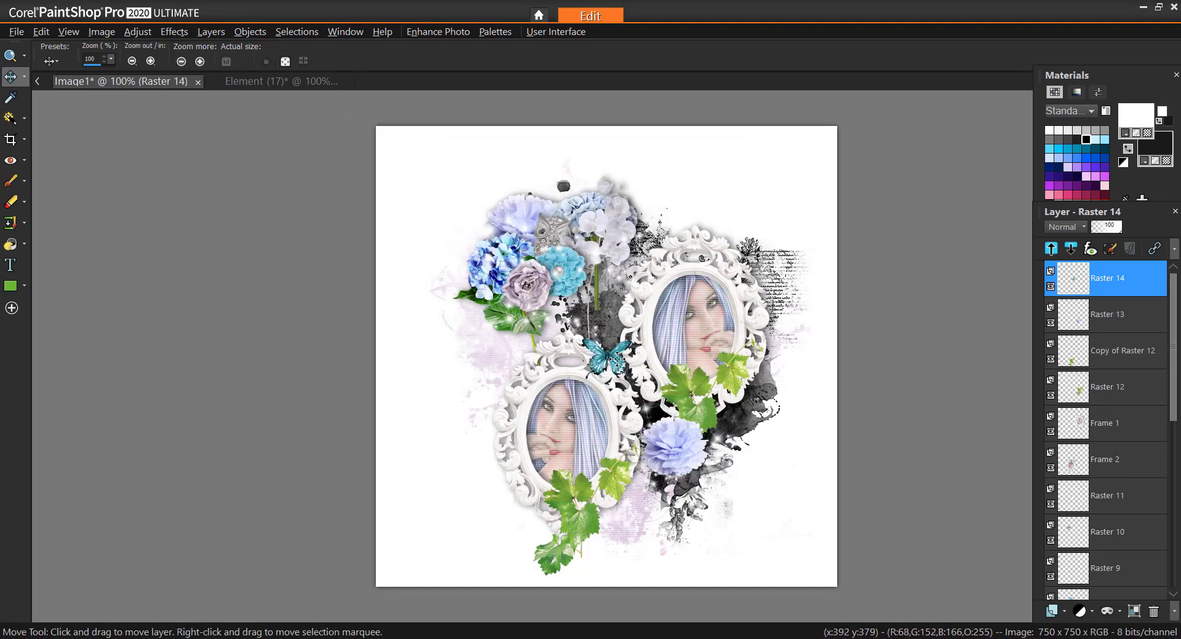
{"action": "left_click_drag", "start_coordinate": [614, 356], "coordinate": [632, 365]}
Duplicate the butterfly layer and rotate the original on Raster 14 by 40 degrees to the left
{"action": "right_click", "coordinate": [1055, 273]}
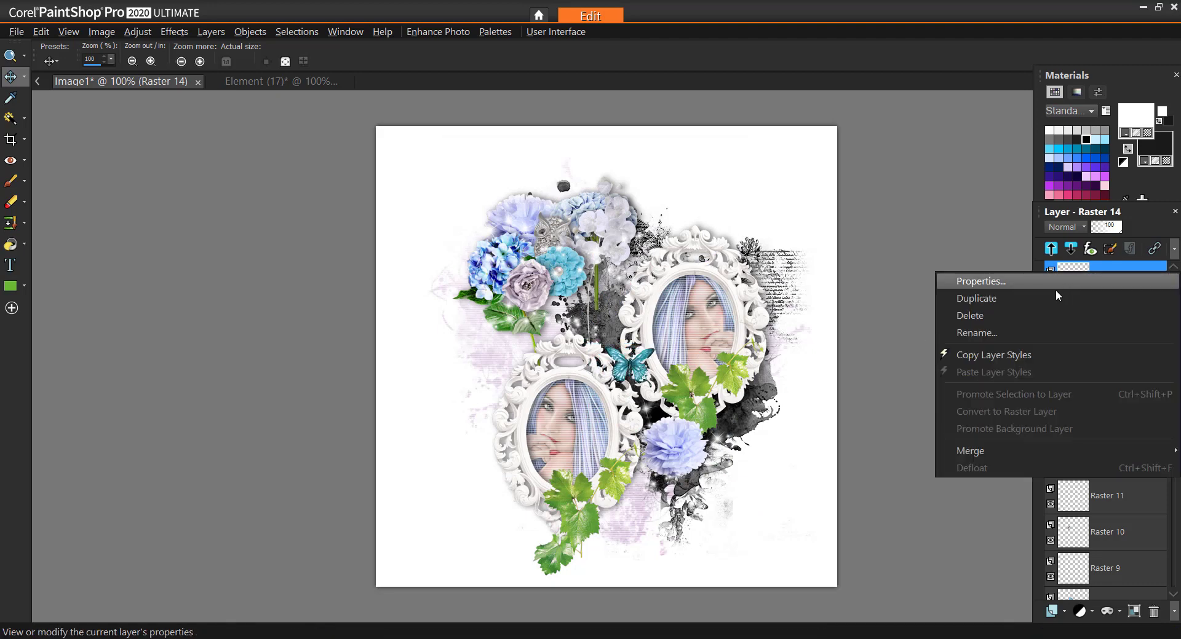
{"action": "left_click", "coordinate": [1050, 300]}
{"action": "left_click", "coordinate": [1082, 325]}
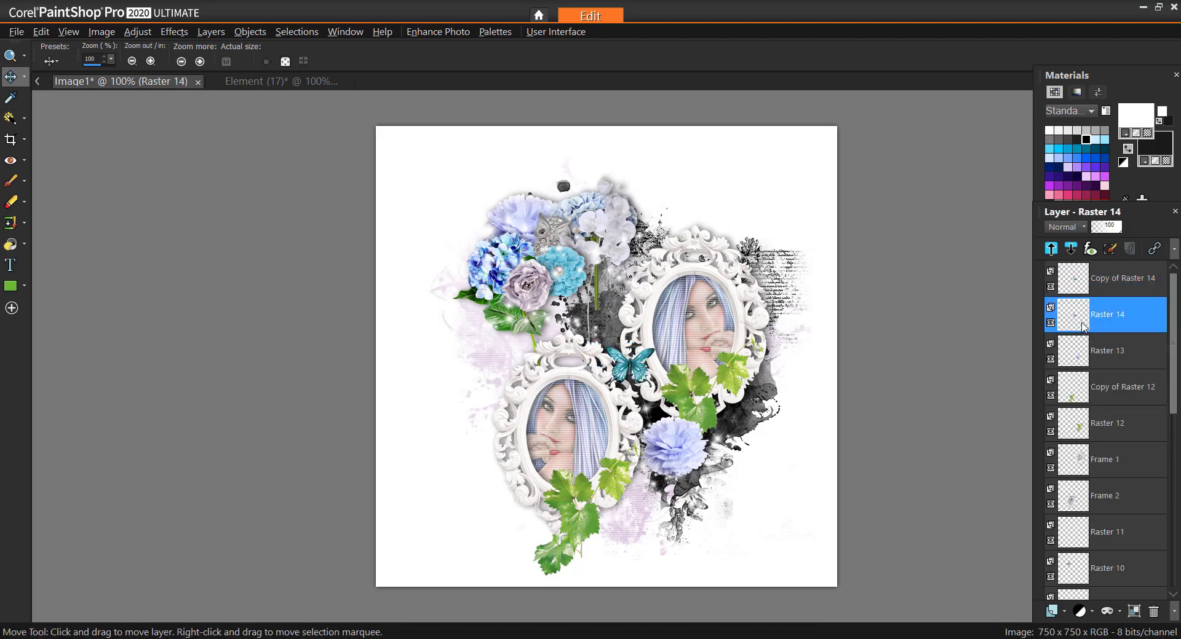
{"action": "left_click", "coordinate": [104, 39]}
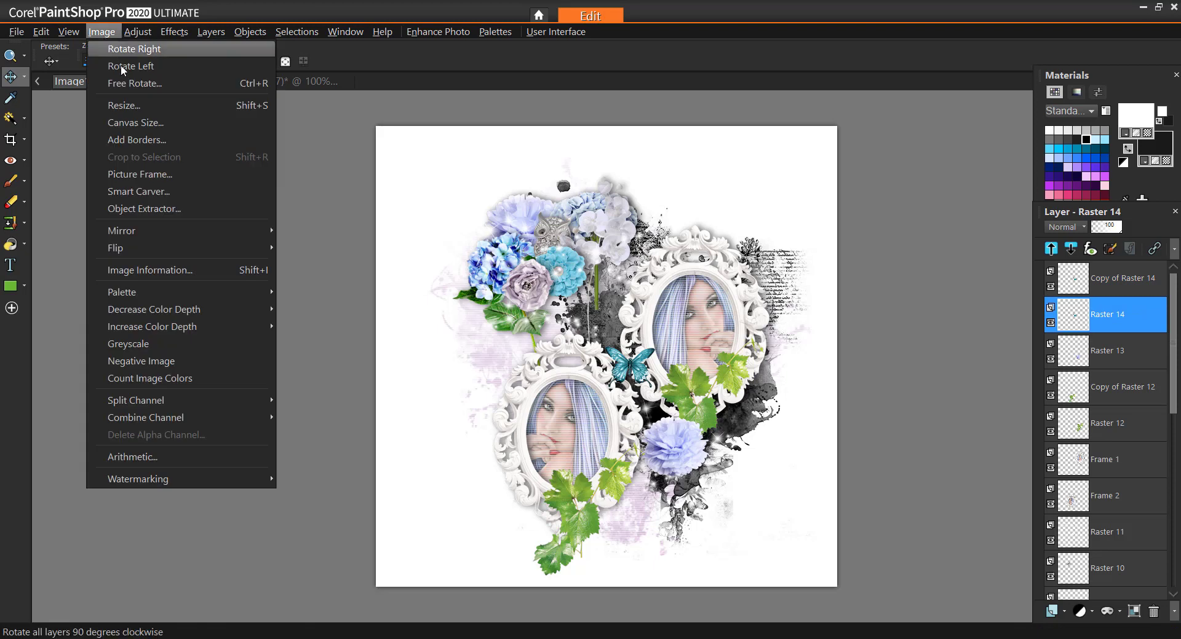
{"action": "left_click", "coordinate": [124, 81]}
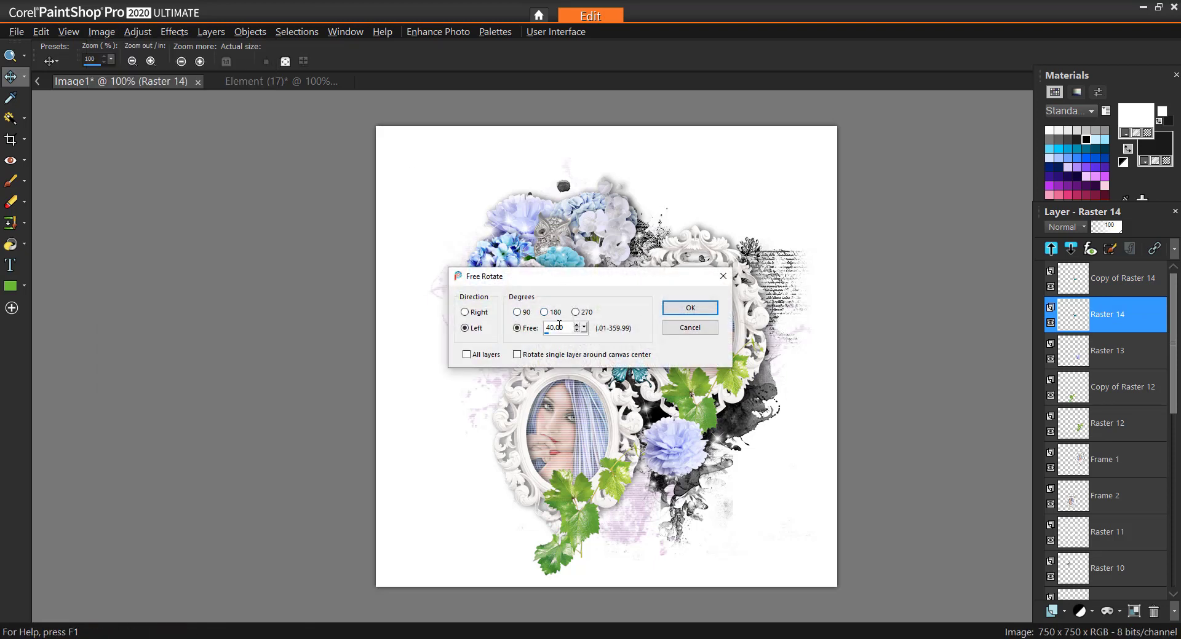
{"action": "left_click", "coordinate": [688, 308]}
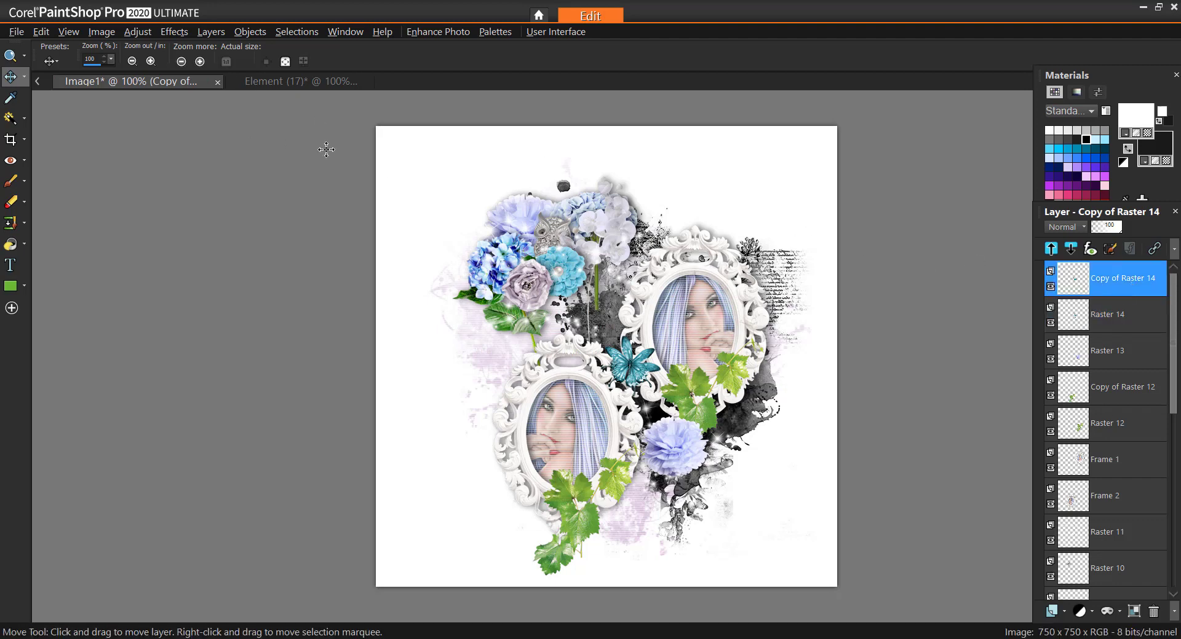
Rotate the butterfly on Copy of Raster 14 to the right by a free angle
{"action": "left_click", "coordinate": [89, 32]}
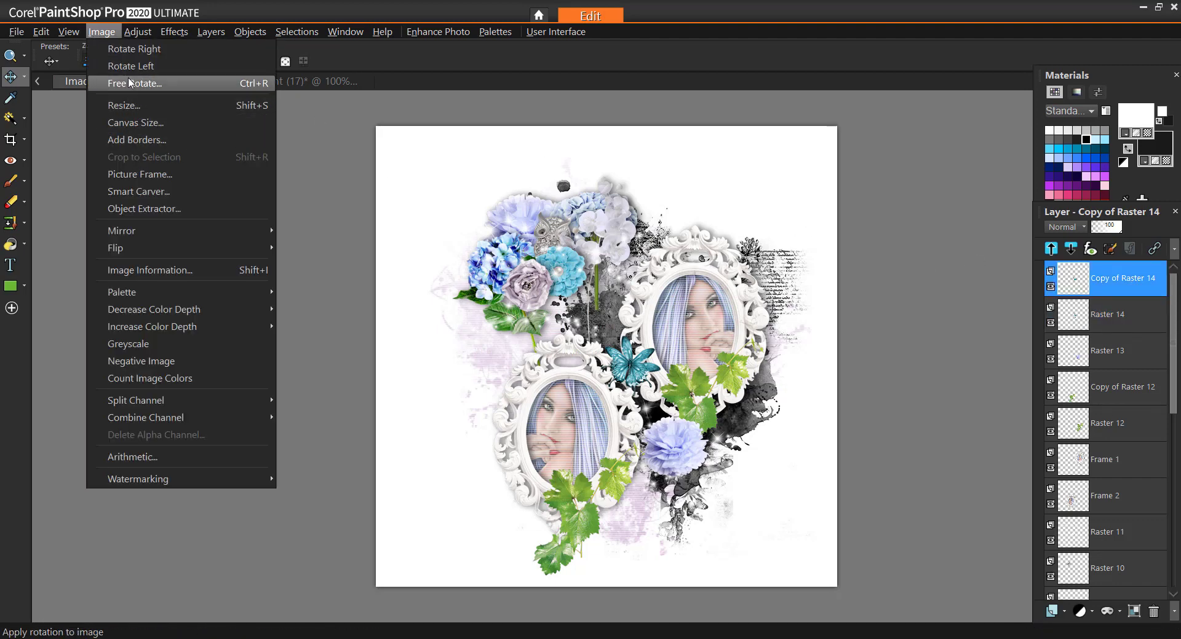
{"action": "left_click", "coordinate": [129, 83]}
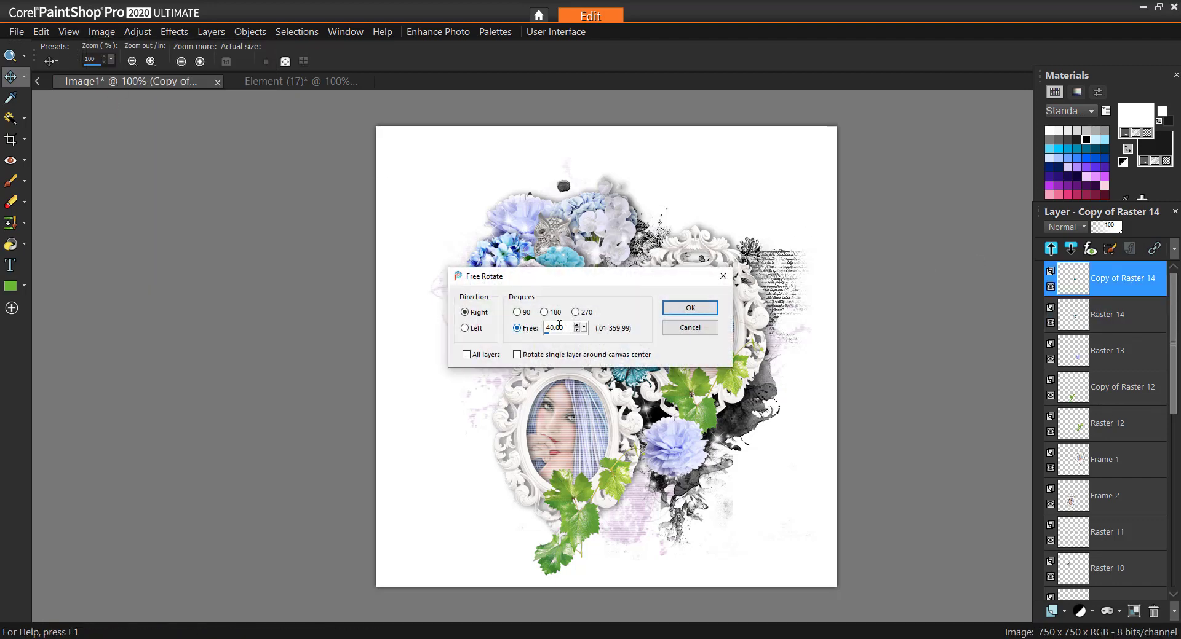
{"action": "left_click_drag", "start_coordinate": [556, 327], "coordinate": [541, 327]}
{"action": "left_click", "coordinate": [672, 314]}
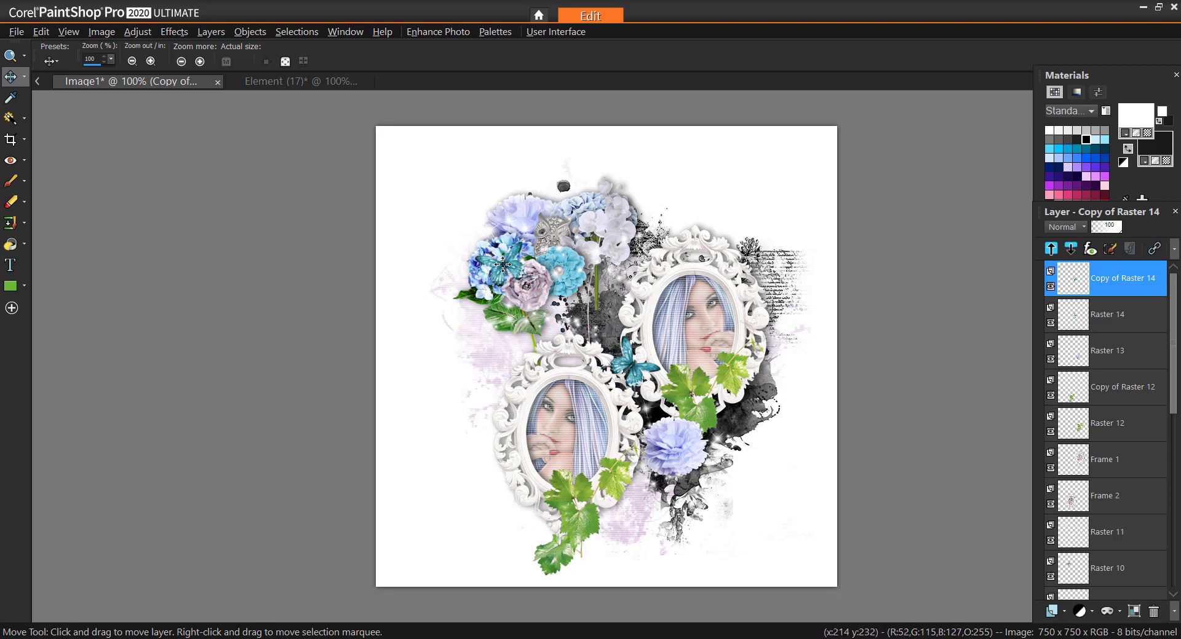
Move the duplicated butterfly to the upper-left edge of the flower cluster and the original onto the periwinkle flower
{"action": "left_click_drag", "start_coordinate": [502, 265], "coordinate": [471, 236]}
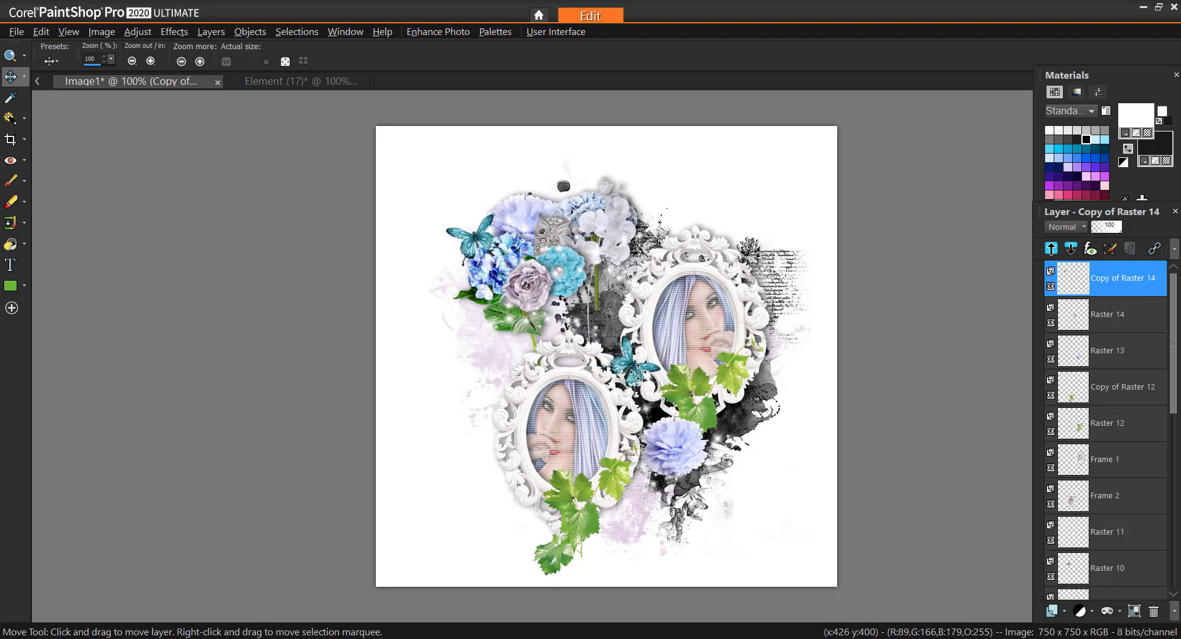
{"action": "left_click_drag", "start_coordinate": [637, 372], "coordinate": [705, 427]}
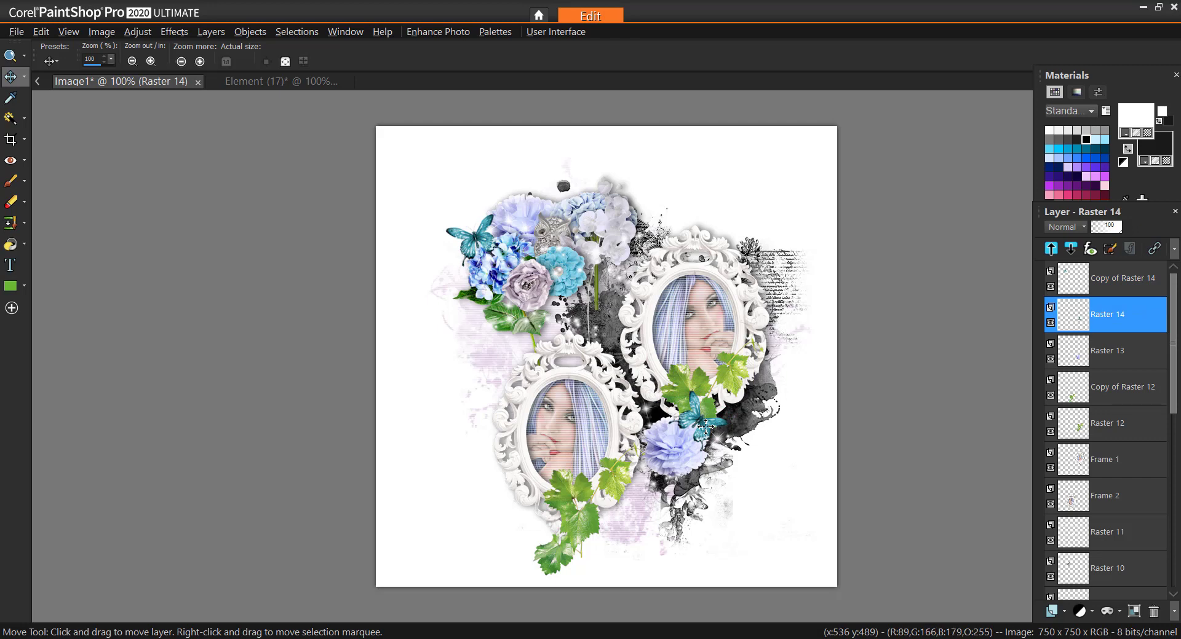
Paste the silver pocket watch as a new layer and scale it to 18 percent
{"action": "key", "text": "ctrl+l"}
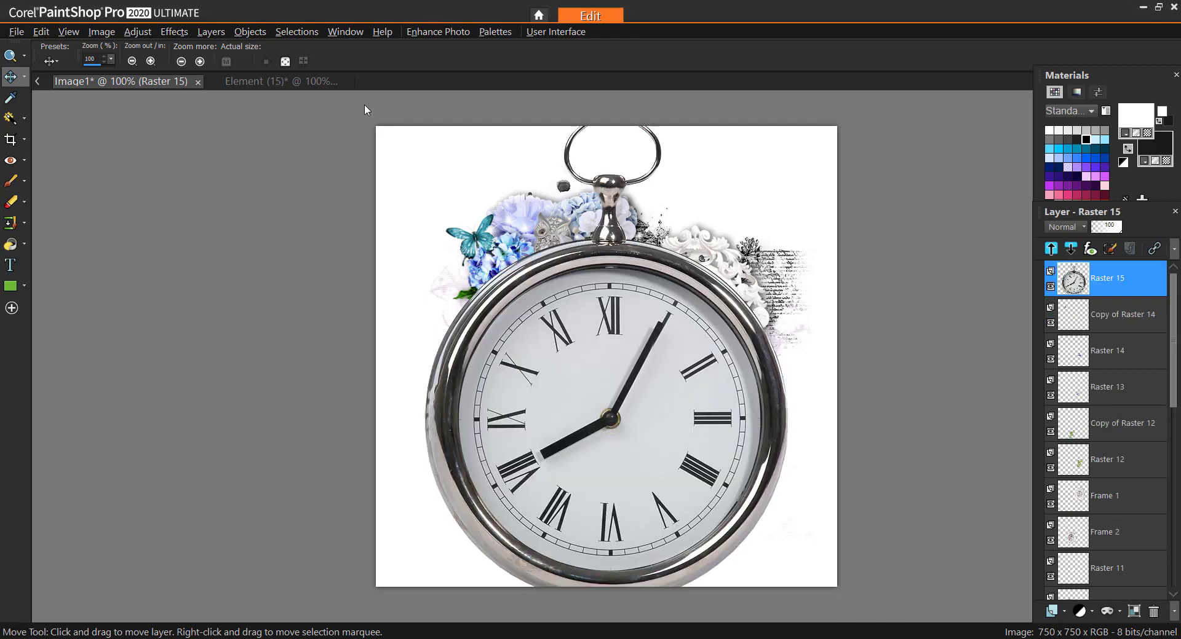
{"action": "left_click", "coordinate": [102, 34]}
{"action": "left_click", "coordinate": [120, 106]}
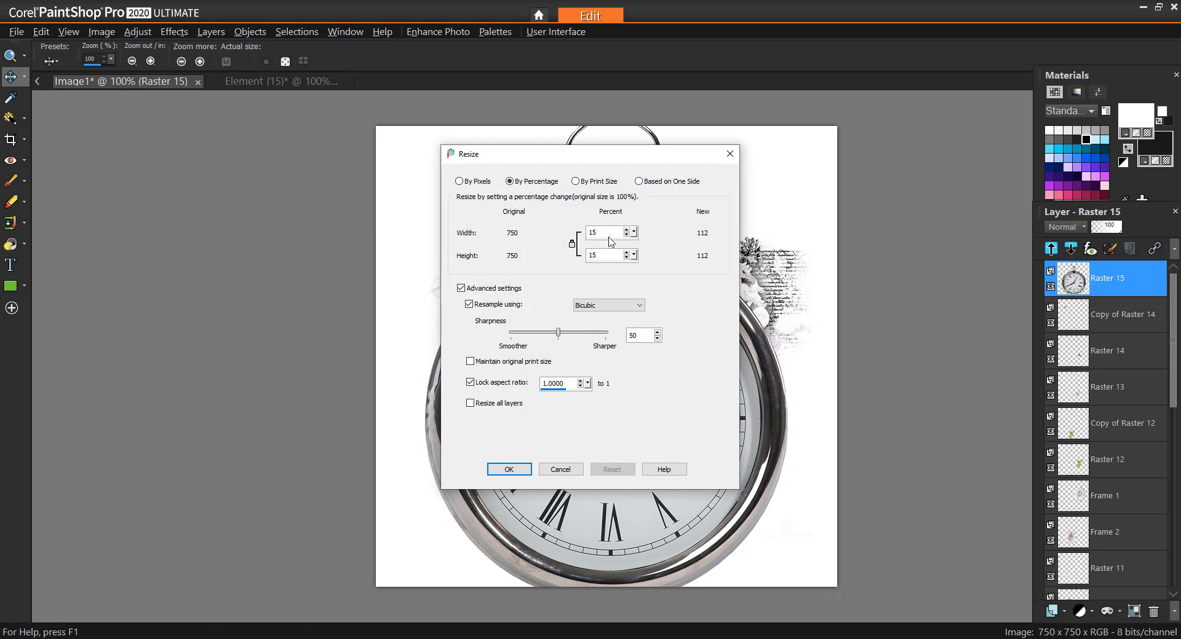
{"action": "type", "text": "18"}
{"action": "left_click", "coordinate": [510, 470]}
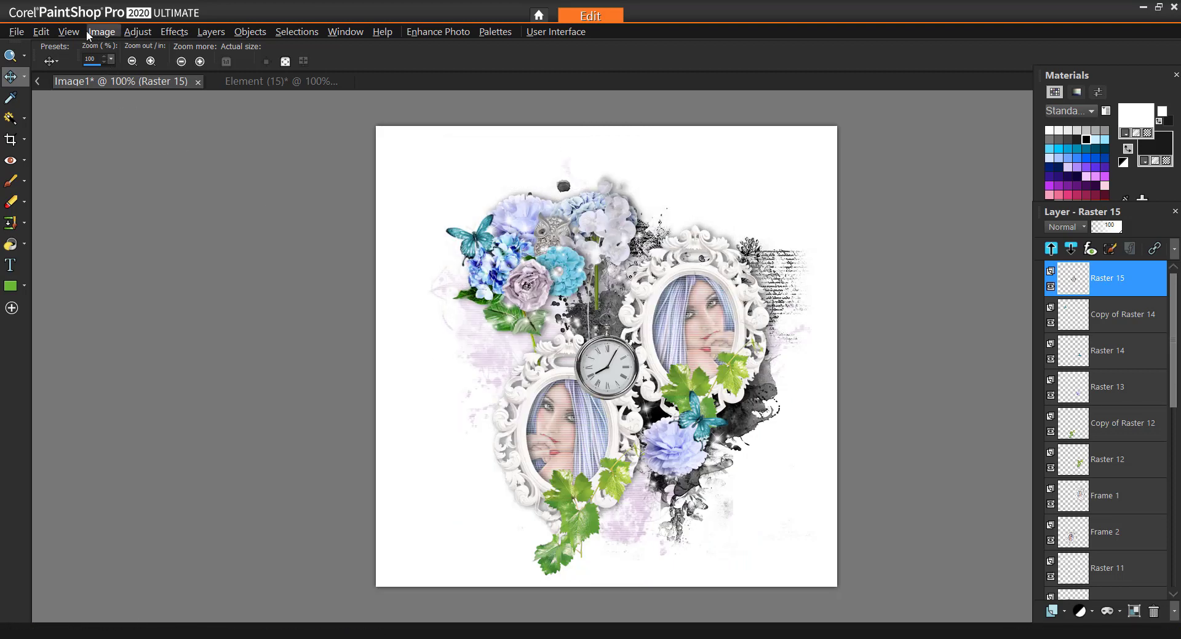
Rotate the pocket watch 20 degrees to the left and place it between the lower-left frame and the periwinkle flower
{"action": "left_click", "coordinate": [102, 32]}
{"action": "left_click", "coordinate": [134, 83]}
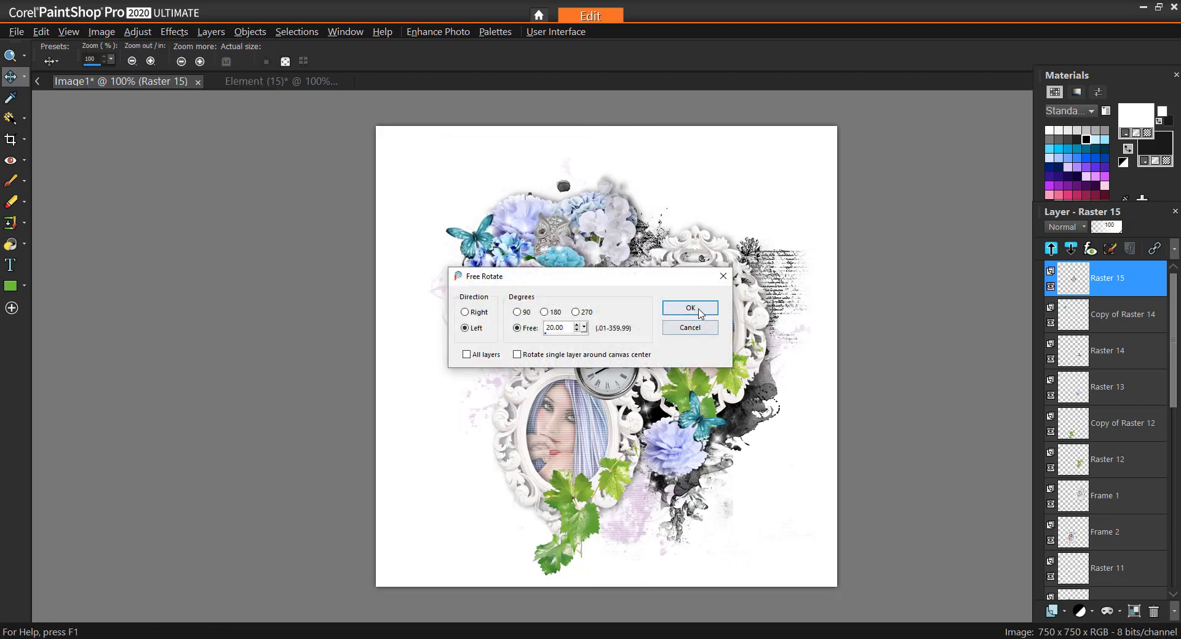
{"action": "left_click", "coordinate": [690, 310]}
{"action": "left_click_drag", "start_coordinate": [624, 360], "coordinate": [652, 462]}
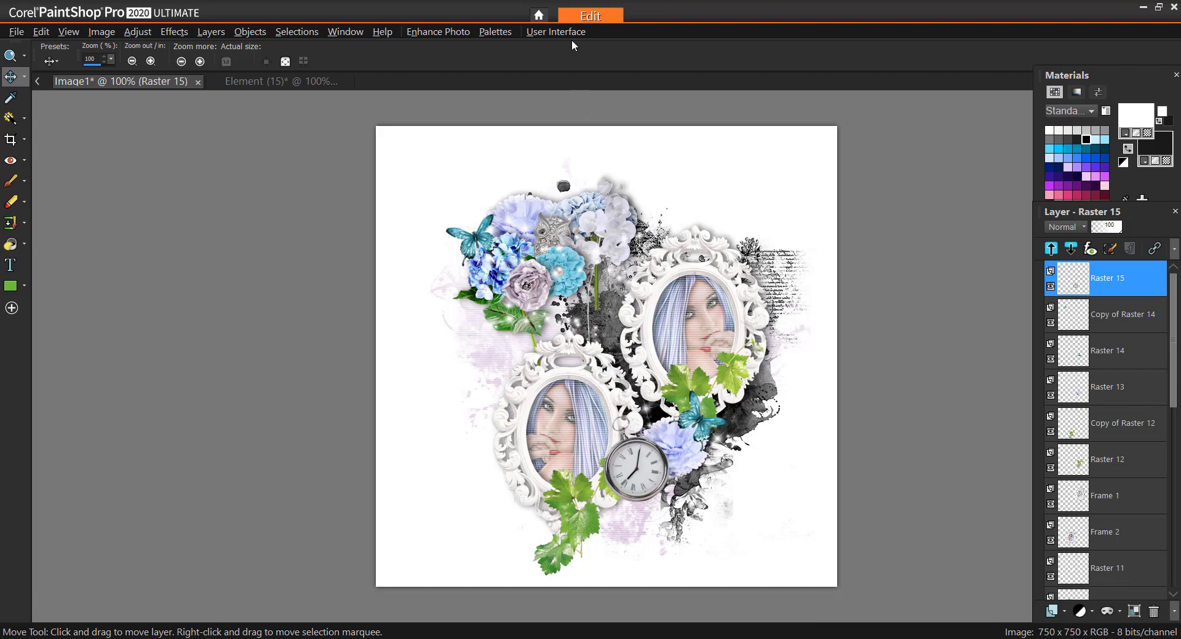
Paste the mauve rose bouquet as a new layer, scale it to 20 percent and place it at the base of the lower-left frame
{"action": "key", "text": "ctrl+v"}
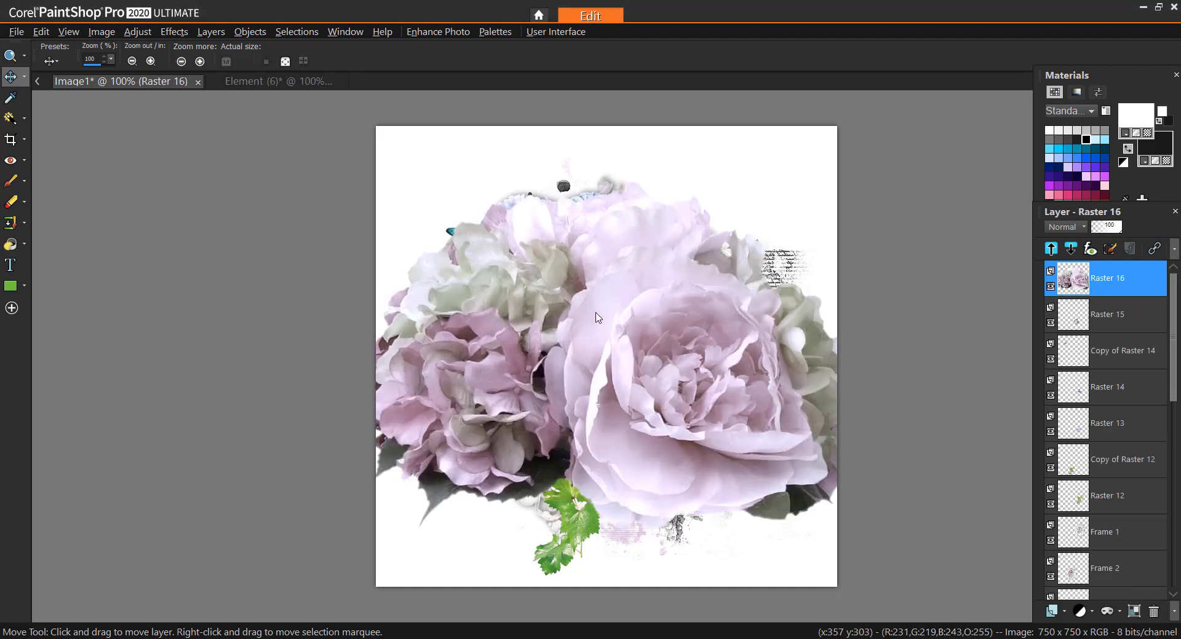
{"action": "left_click", "coordinate": [105, 33]}
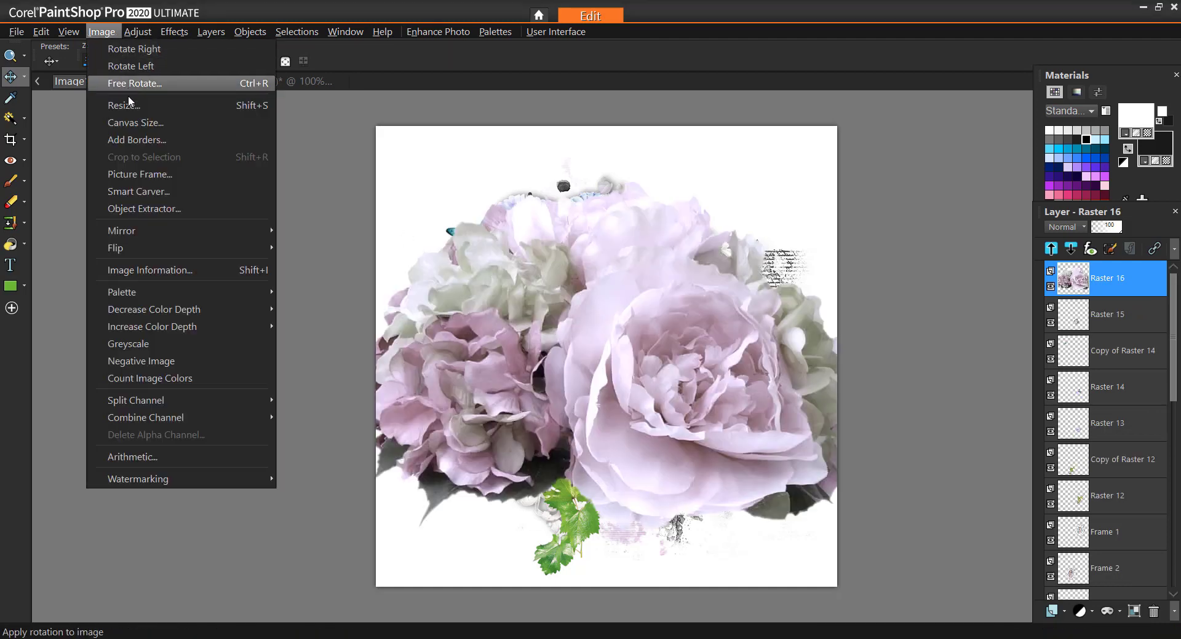
{"action": "left_click", "coordinate": [139, 106]}
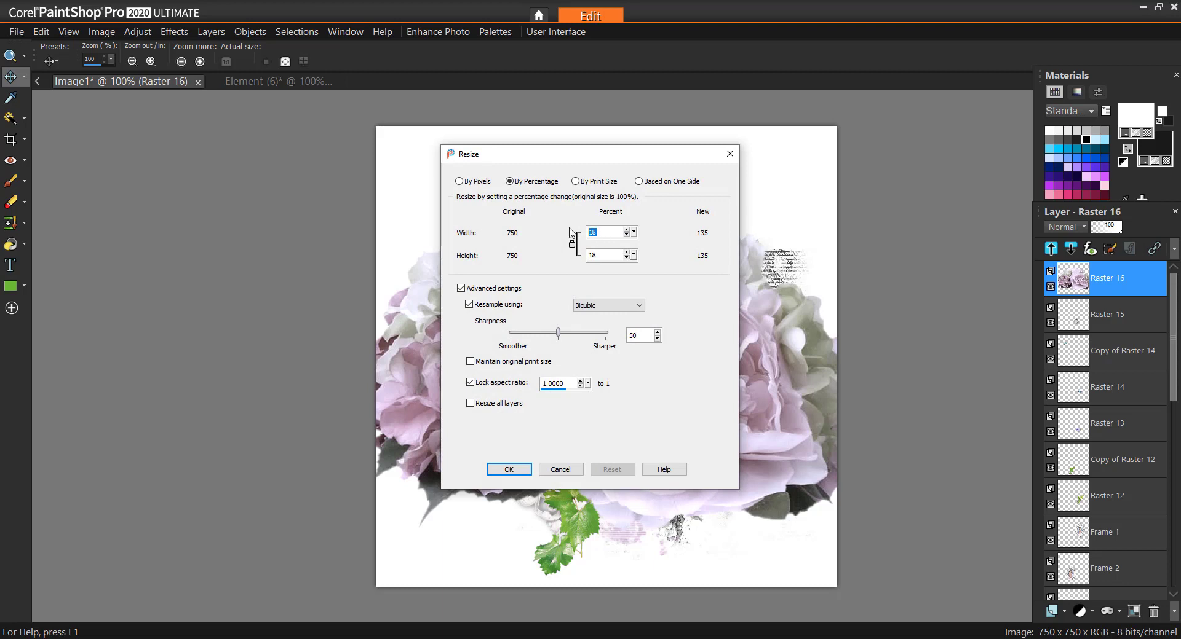
{"action": "type", "text": "20"}
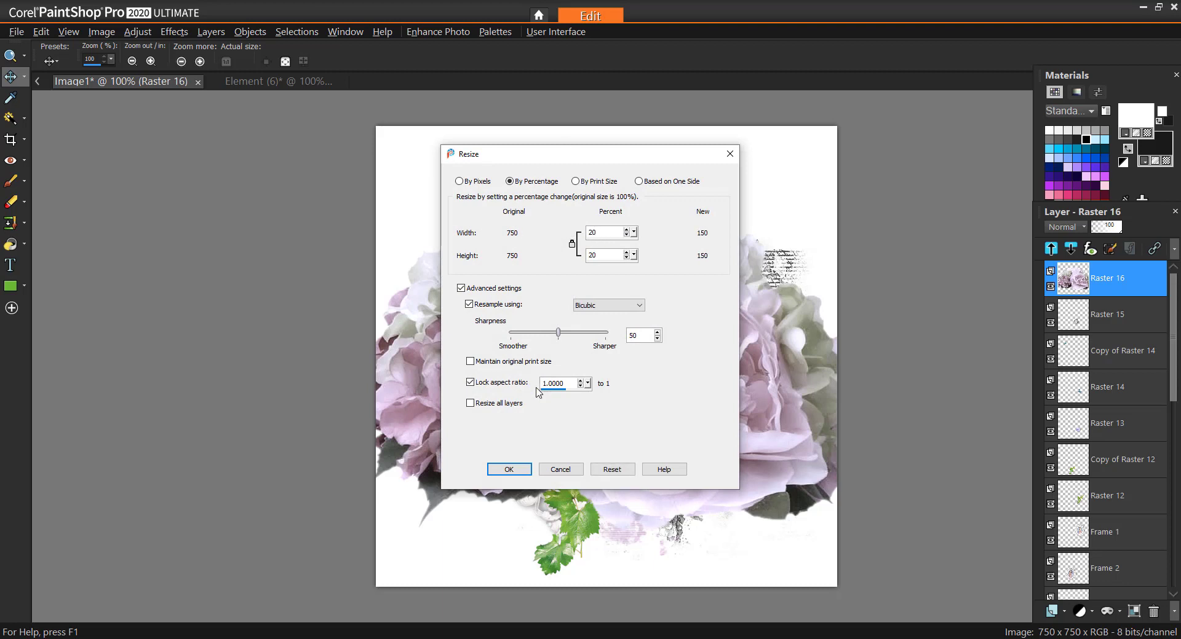
{"action": "left_click", "coordinate": [508, 469]}
{"action": "left_click_drag", "start_coordinate": [605, 449], "coordinate": [599, 495]}
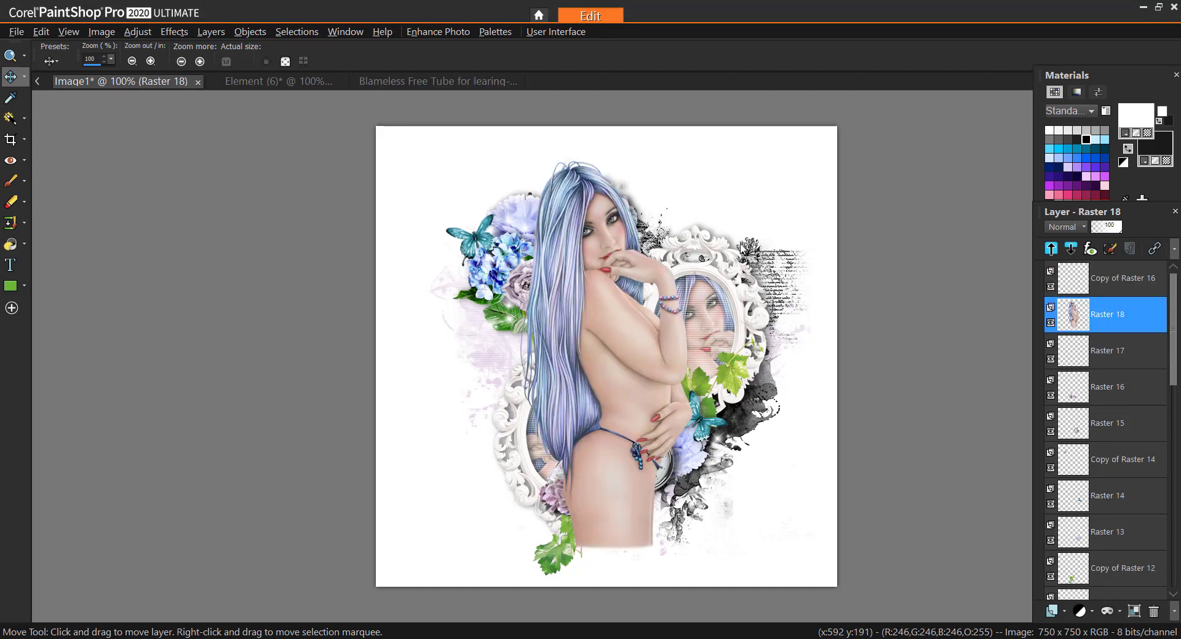
Scale the blue-haired woman on Raster 18 to 65 percent and position her between the two frames, ending at the rose bouquet
{"action": "left_click", "coordinate": [101, 31]}
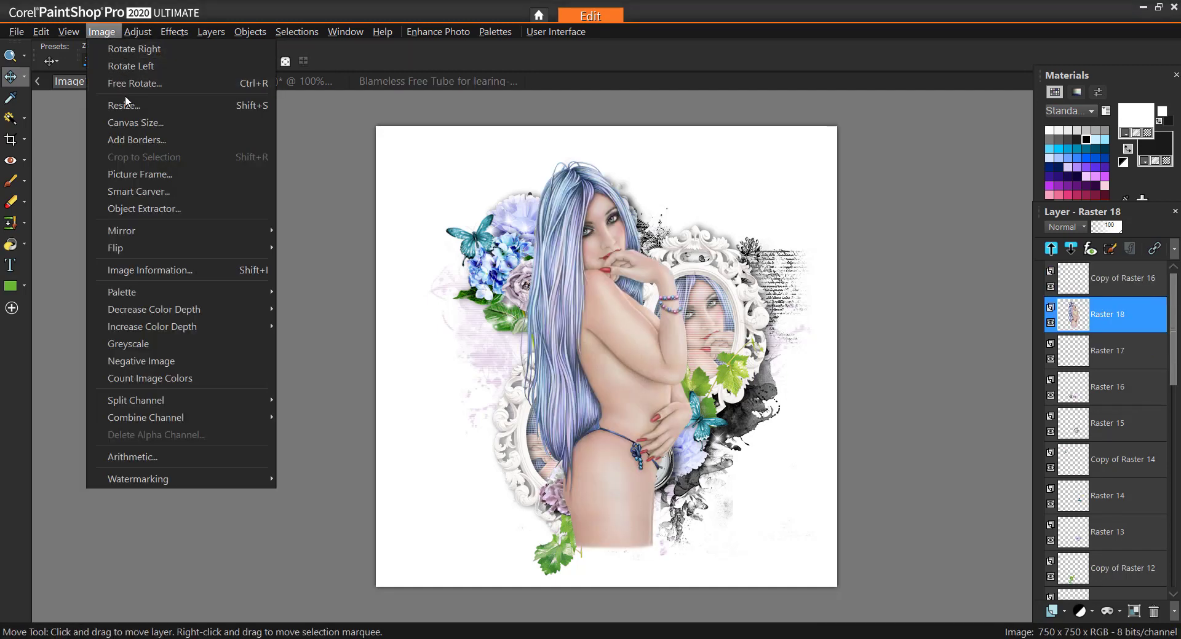
{"action": "left_click", "coordinate": [102, 107]}
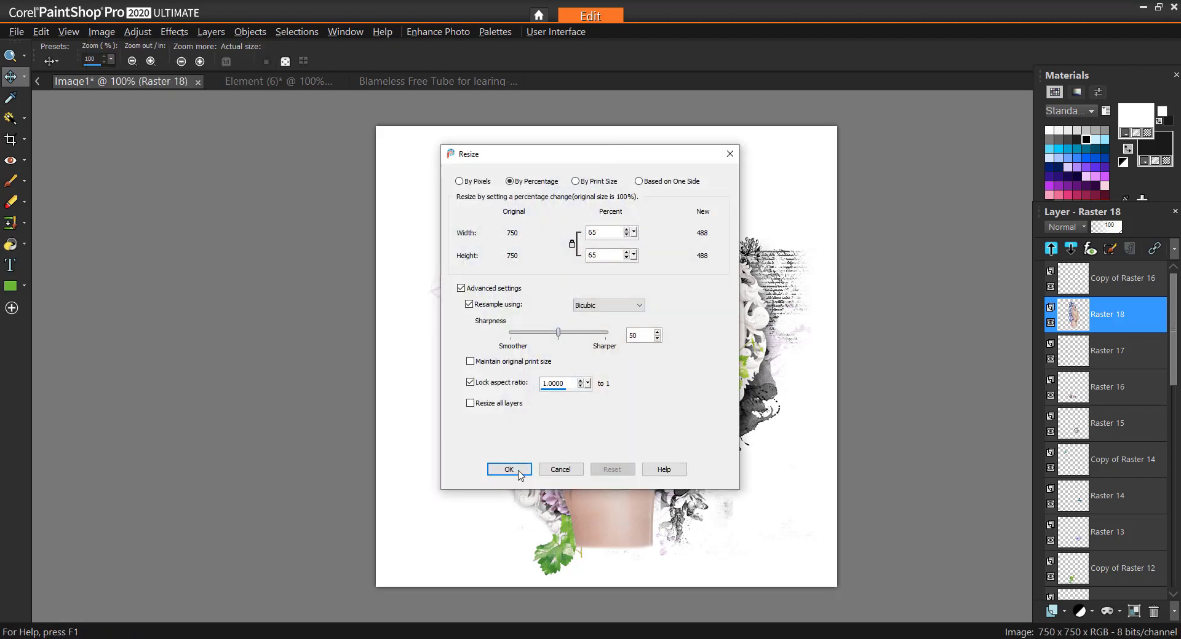
{"action": "left_click", "coordinate": [509, 469]}
{"action": "mouse_move", "coordinate": [605, 462]}
{"action": "left_mouse_down"}
{"action": "mouse_move", "coordinate": [604, 452]}
{"action": "mouse_move", "coordinate": [603, 475]}
{"action": "mouse_move", "coordinate": [589, 461]}
{"action": "mouse_move", "coordinate": [599, 461]}
{"action": "left_mouse_up"}
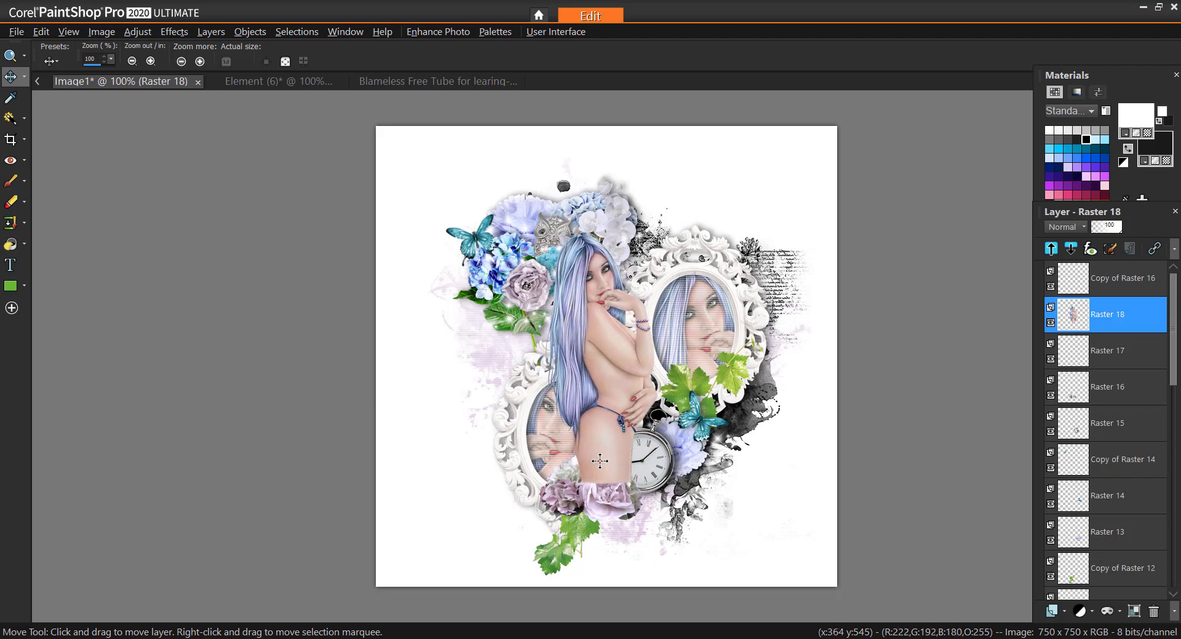
Duplicate the rose bouquet layer Raster 16 and place the copy above Raster 18, shifting the bouquet slightly down and right
{"action": "left_click", "coordinate": [1100, 355]}
{"action": "left_click", "coordinate": [1095, 389]}
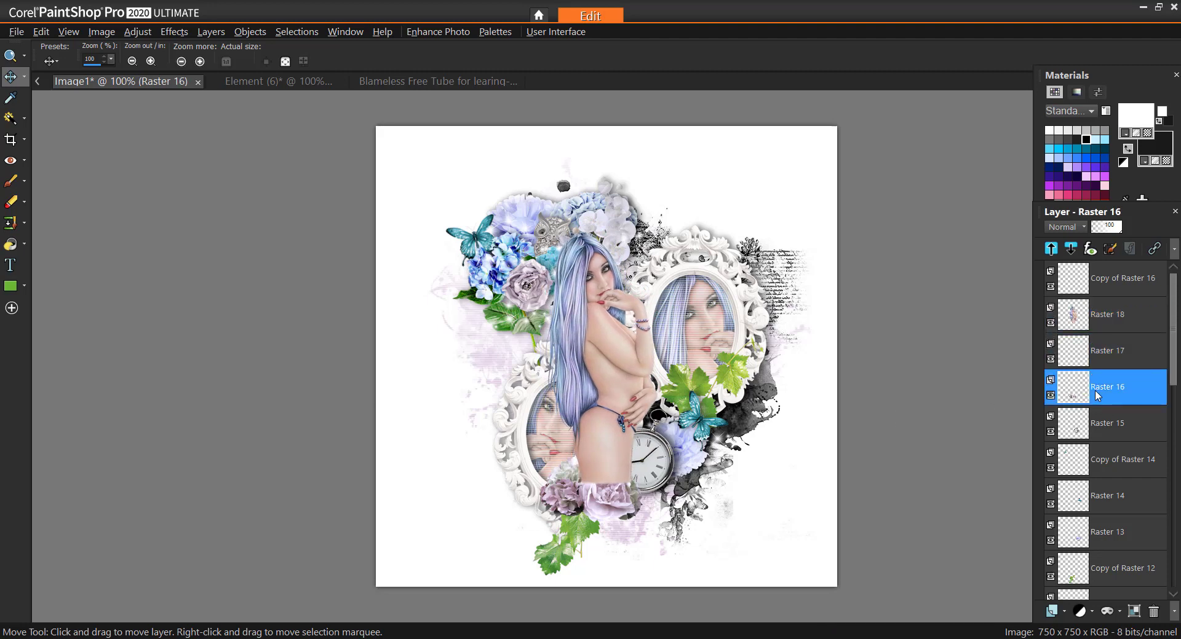
{"action": "right_click", "coordinate": [1095, 391]}
{"action": "left_click", "coordinate": [1042, 417]}
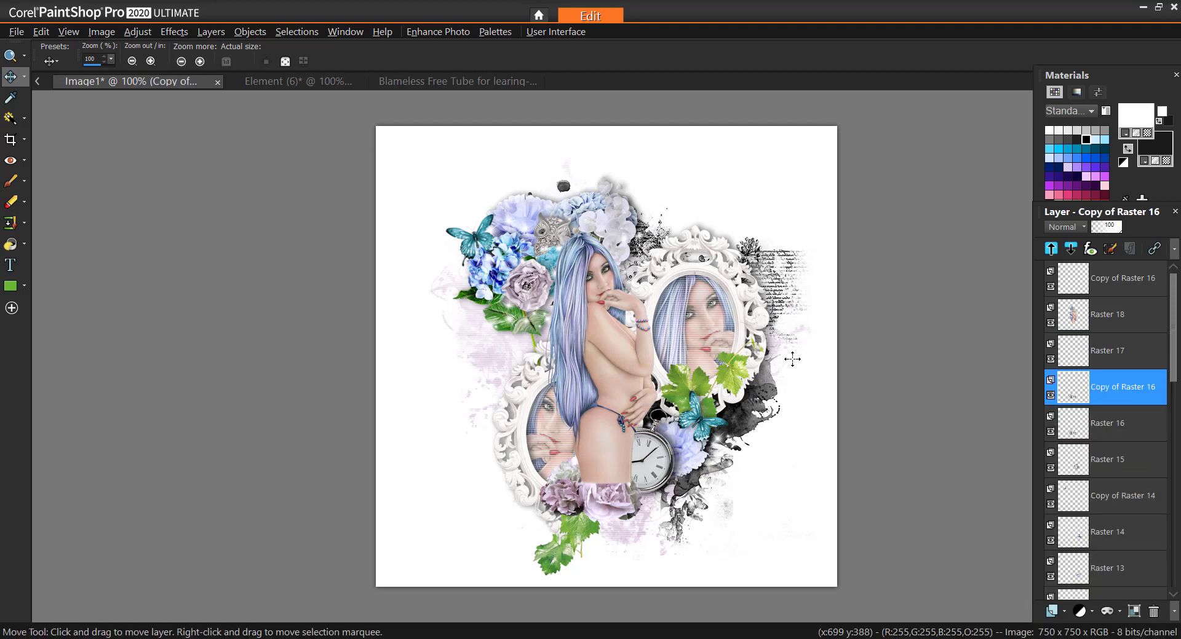
{"action": "left_click_drag", "start_coordinate": [1083, 376], "coordinate": [1084, 303]}
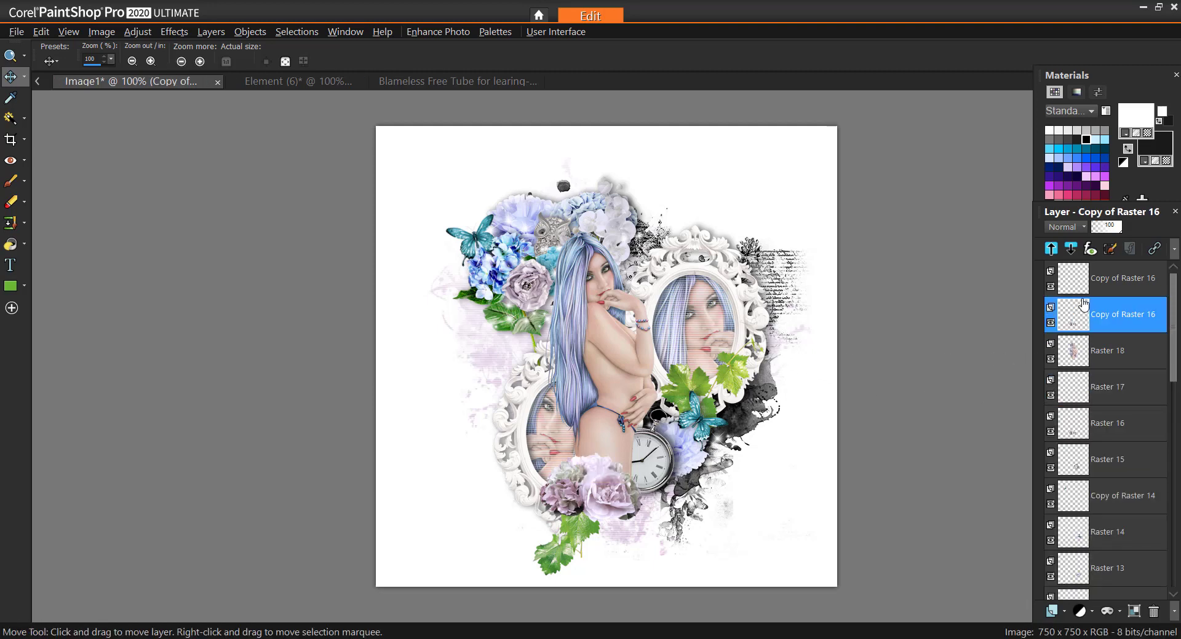
{"action": "mouse_move", "coordinate": [615, 496]}
{"action": "left_mouse_down"}
{"action": "mouse_move", "coordinate": [616, 513]}
{"action": "mouse_move", "coordinate": [621, 501]}
{"action": "left_mouse_up"}
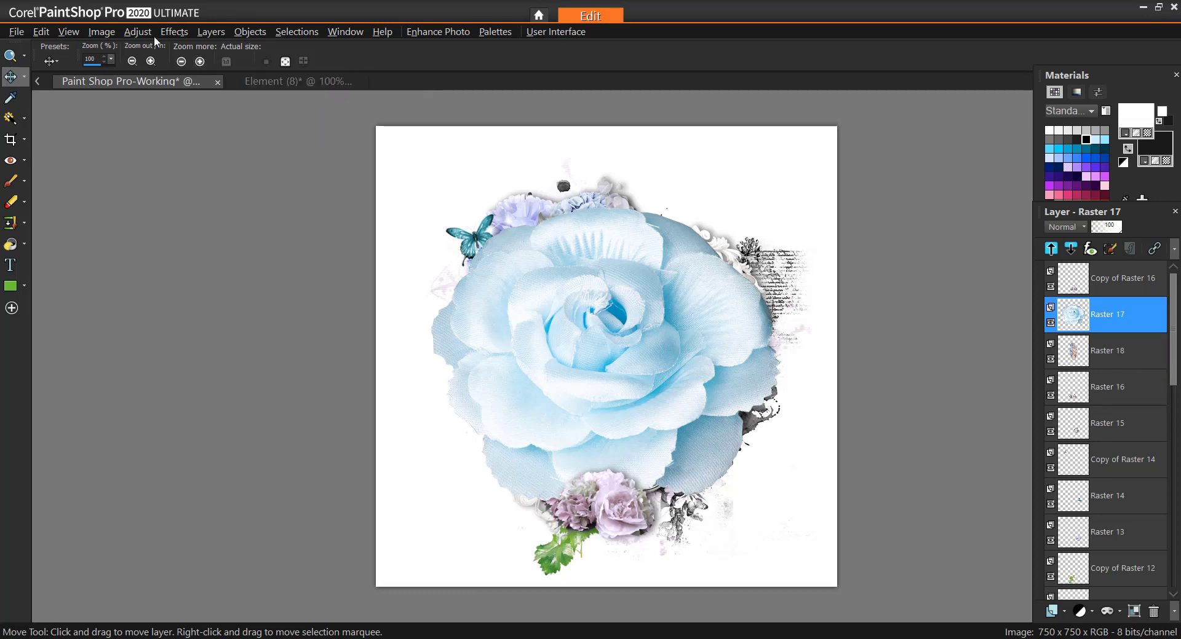
Scale the light-blue rose on Raster 17 to 15 percent and place it beside the rose bouquet, just below the pocket watch
{"action": "left_click", "coordinate": [113, 31]}
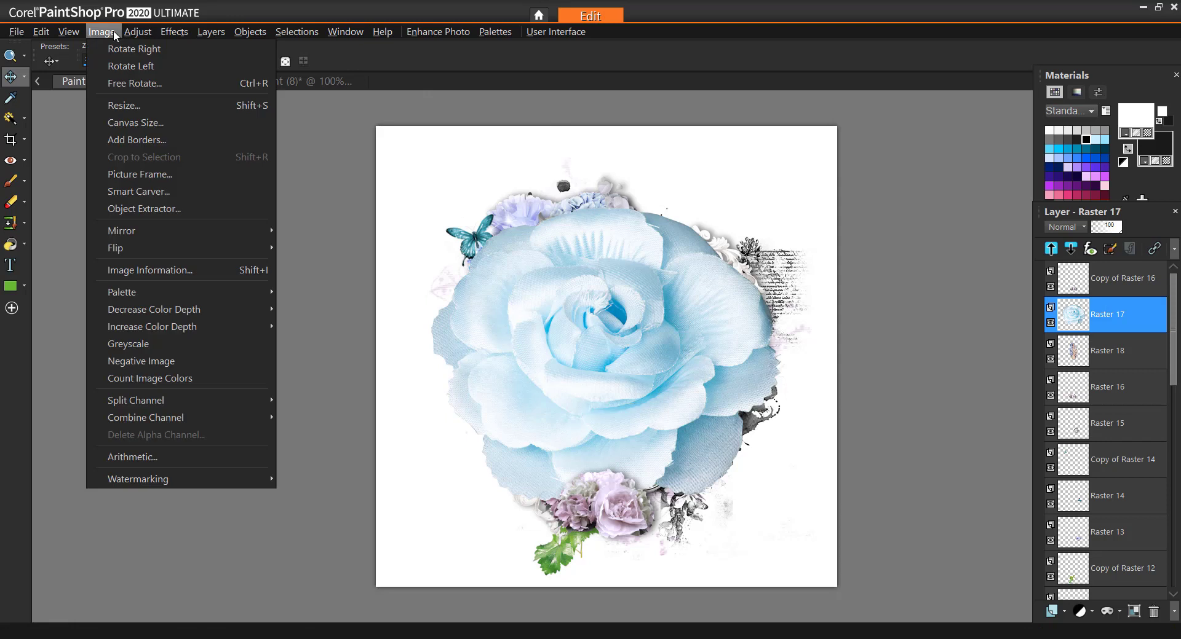
{"action": "left_click", "coordinate": [137, 105]}
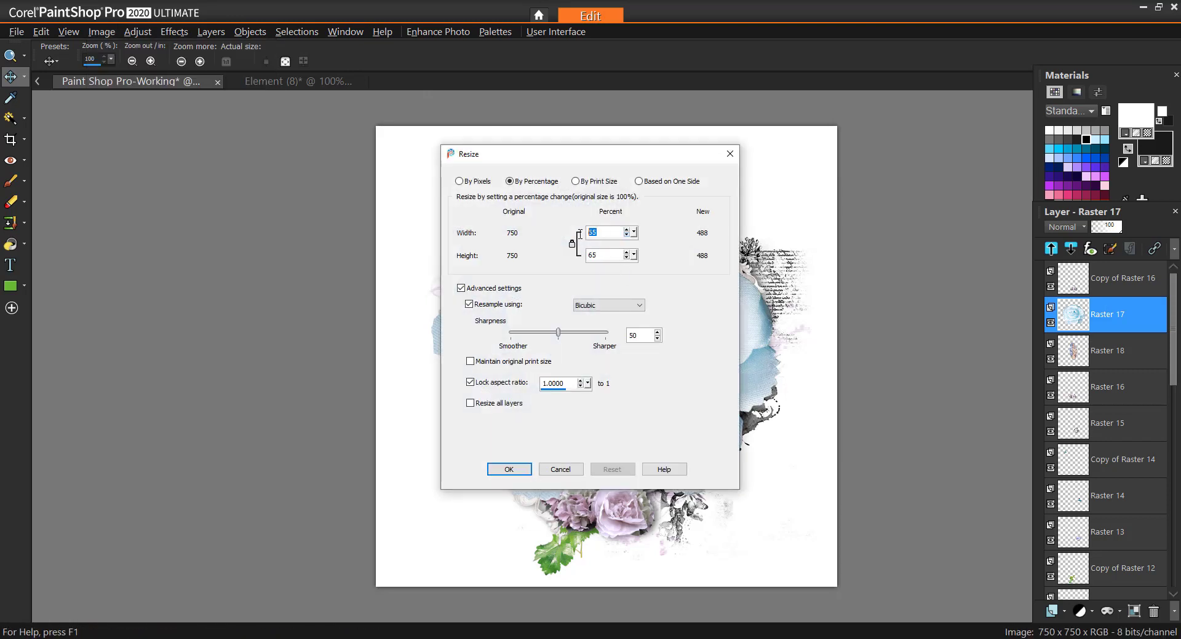
{"action": "type", "text": "15"}
{"action": "left_click", "coordinate": [508, 469]}
{"action": "left_click_drag", "start_coordinate": [638, 416], "coordinate": [651, 487]}
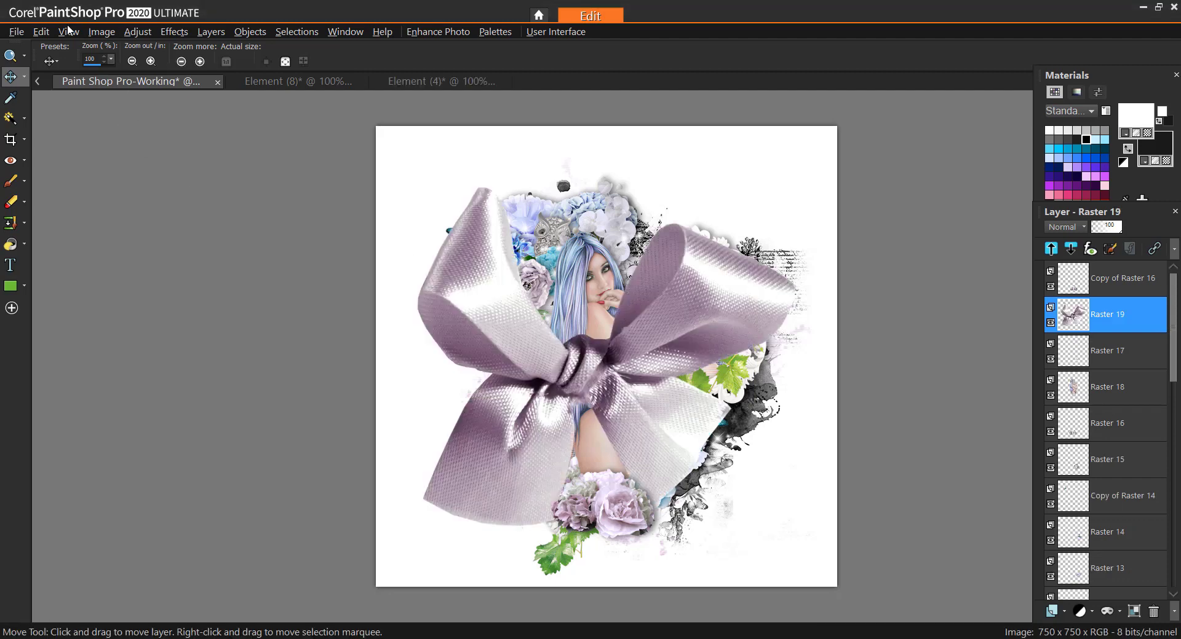
Scale the mauve bow on Raster 19 to 20 percent and tuck it behind the light-blue rose, with its layer below Raster 17
{"action": "left_click", "coordinate": [99, 32]}
{"action": "left_click", "coordinate": [151, 109]}
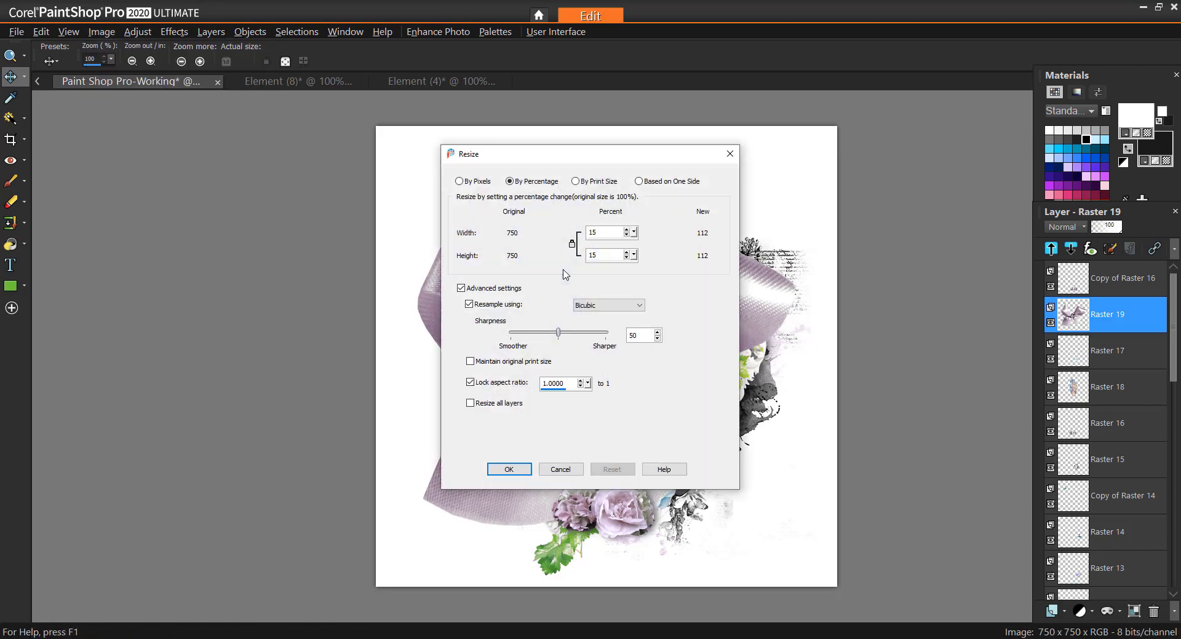
{"action": "type", "text": "20"}
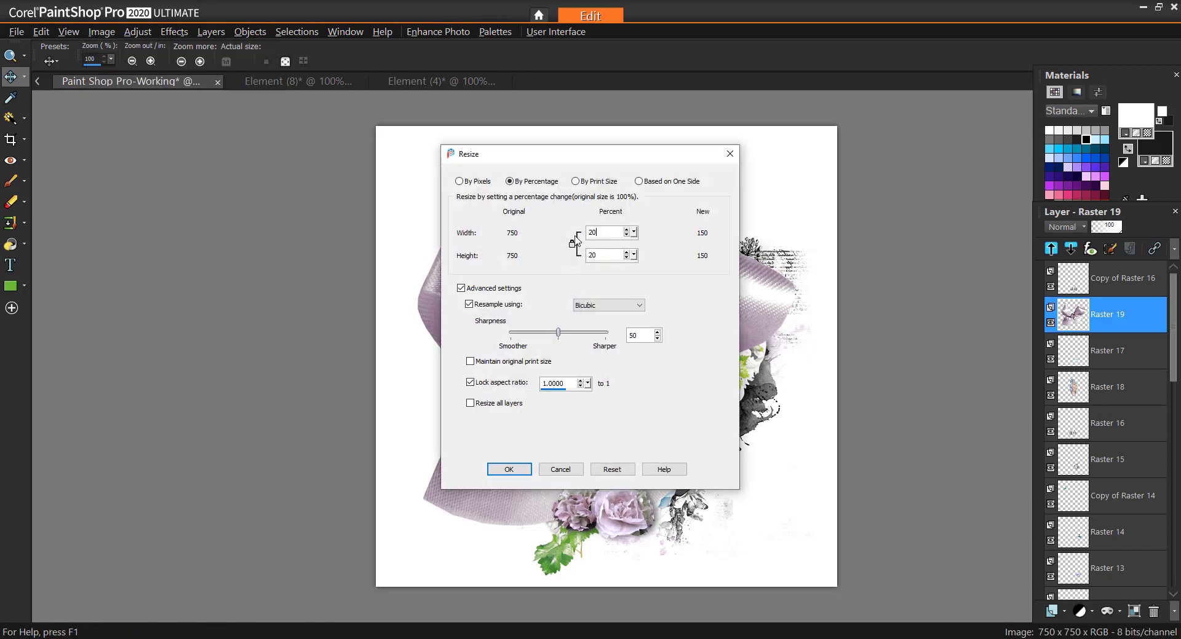
{"action": "left_click", "coordinate": [509, 469]}
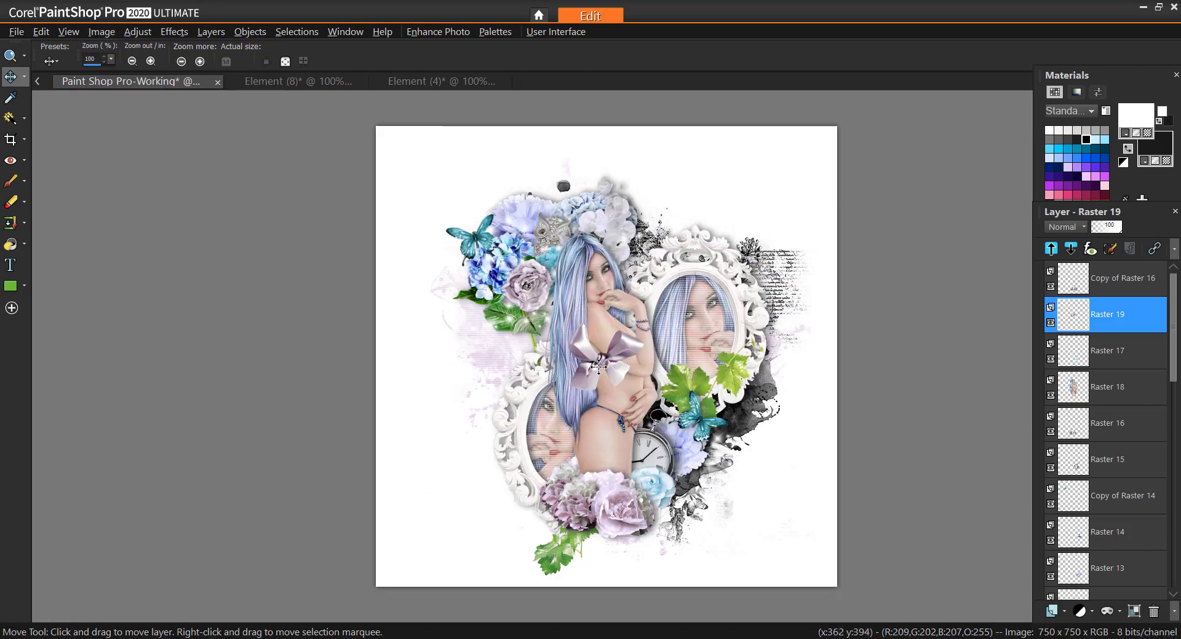
{"action": "left_click_drag", "start_coordinate": [591, 371], "coordinate": [686, 486]}
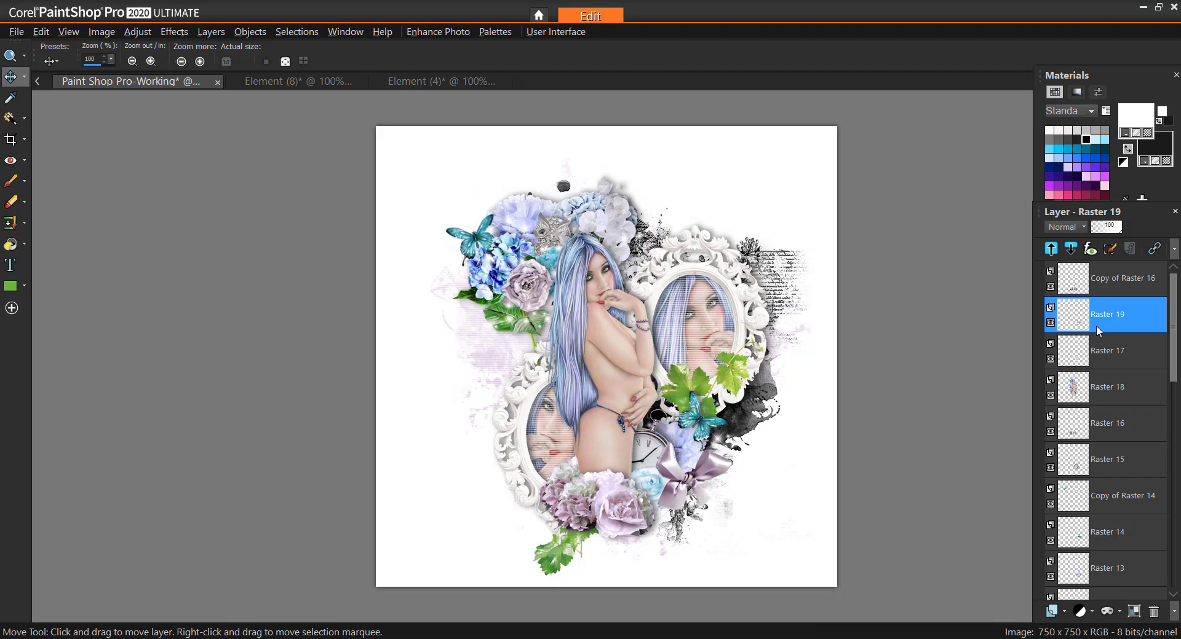
{"action": "left_click_drag", "start_coordinate": [1100, 331], "coordinate": [1094, 373]}
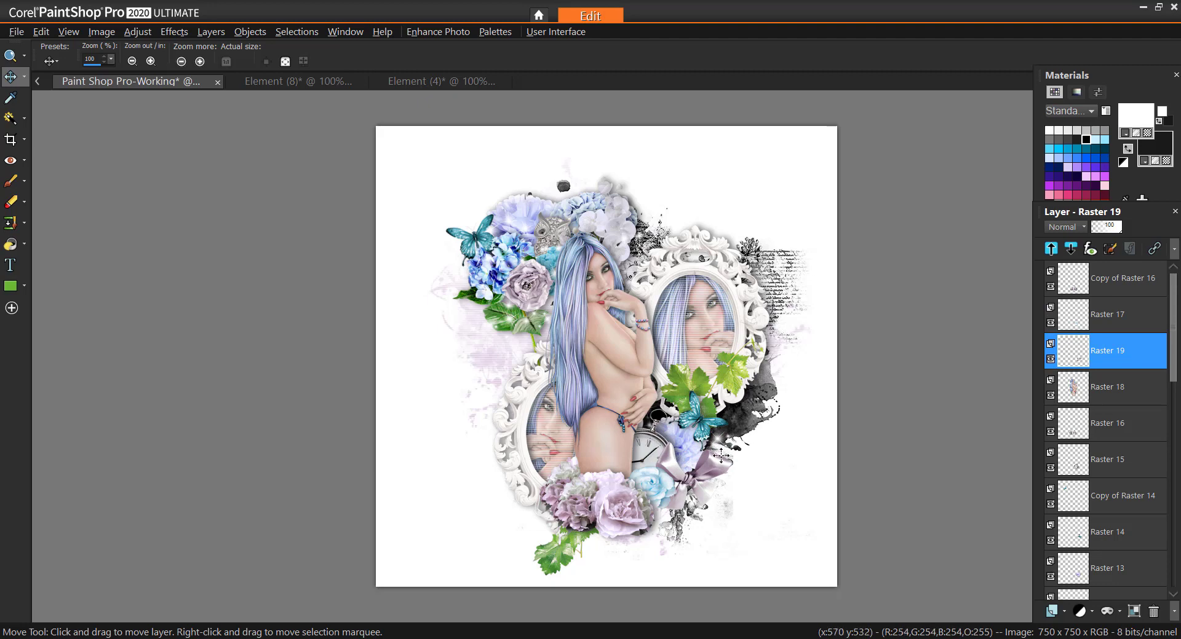
{"action": "mouse_move", "coordinate": [715, 465]}
{"action": "left_mouse_down"}
{"action": "mouse_move", "coordinate": [692, 462]}
{"action": "mouse_move", "coordinate": [702, 459]}
{"action": "left_mouse_up"}
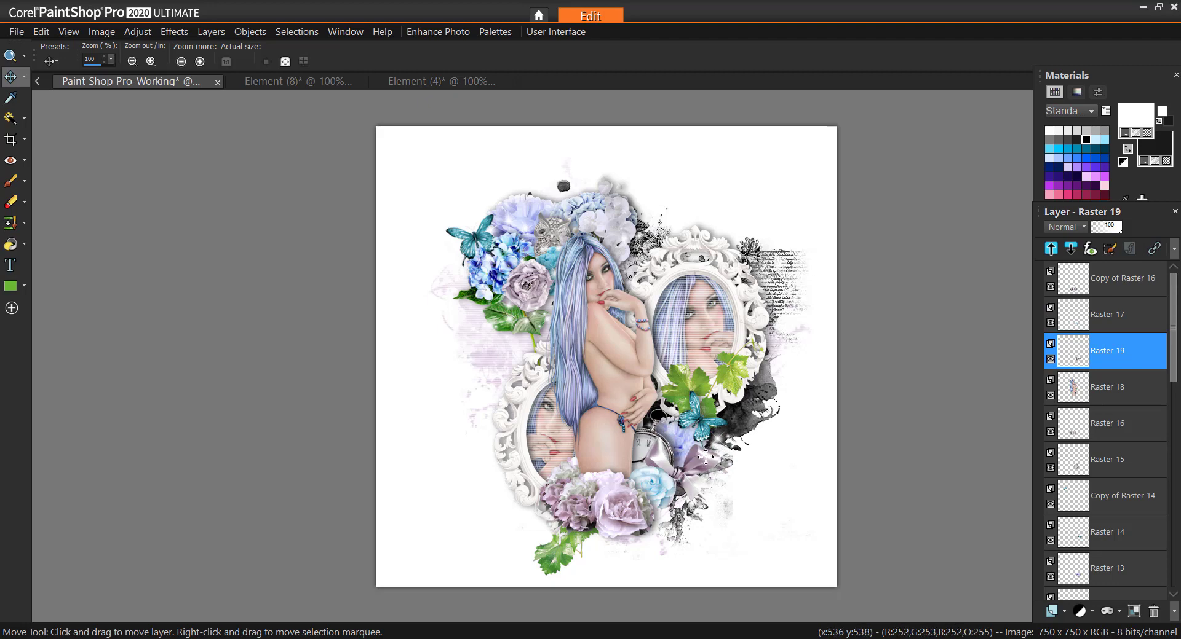
Paste the grey-mauve satin rose as a new layer, scale it to 18 percent and place it over the bow's outer loop
{"action": "key", "text": "ctrl+l"}
{"action": "left_click", "coordinate": [91, 32]}
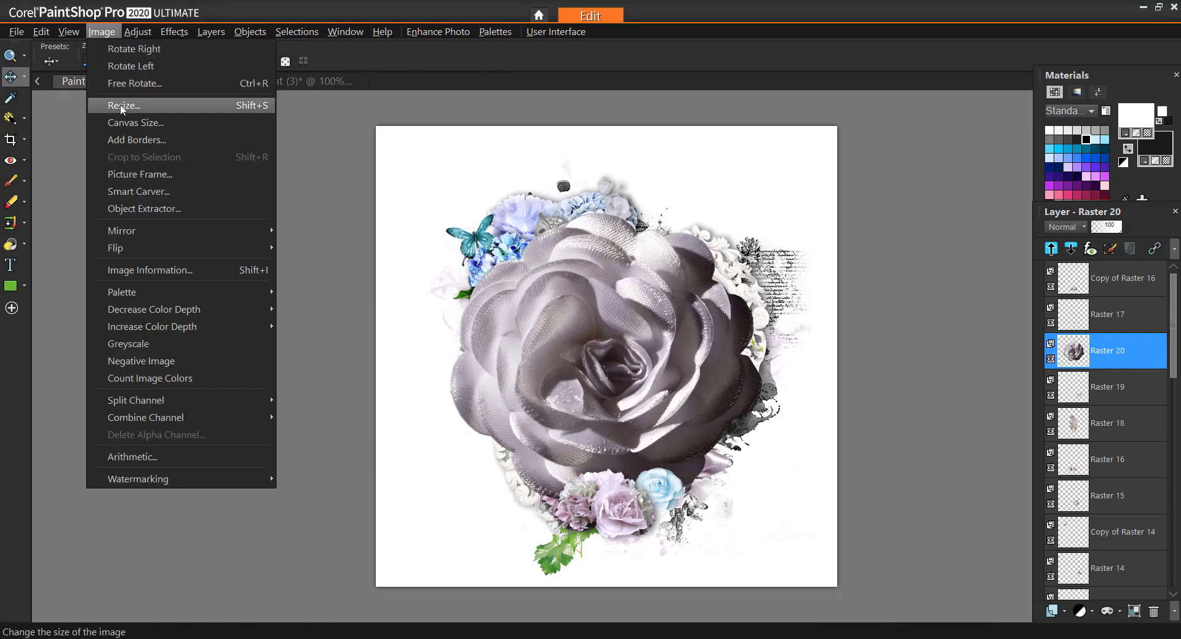
{"action": "left_click", "coordinate": [119, 102]}
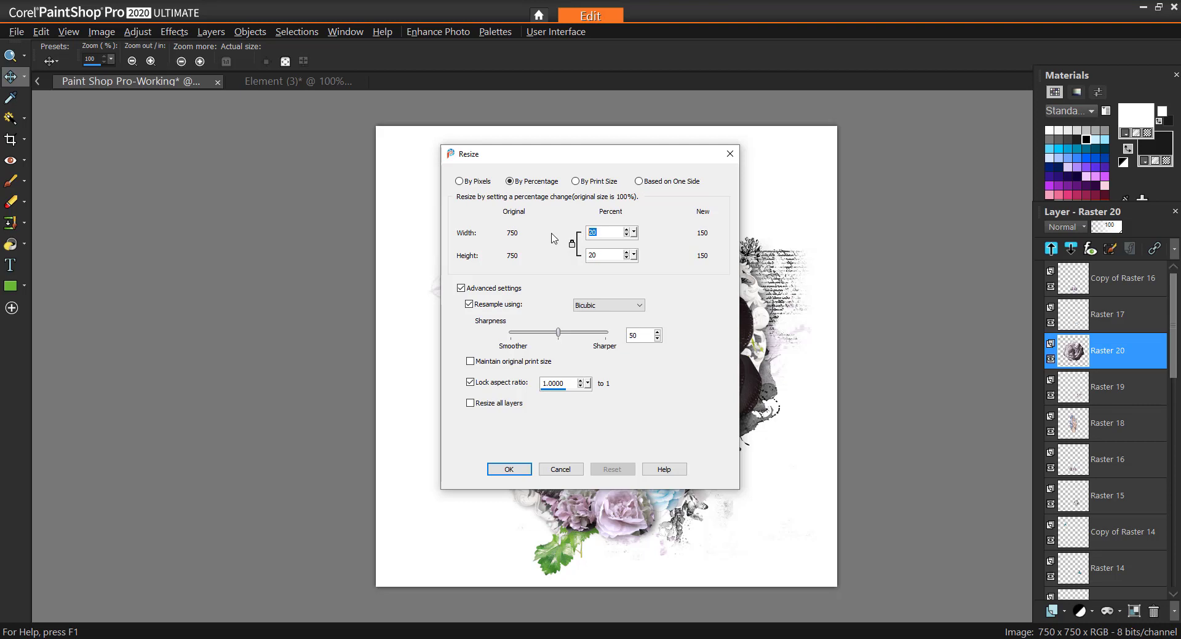
{"action": "type", "text": "18"}
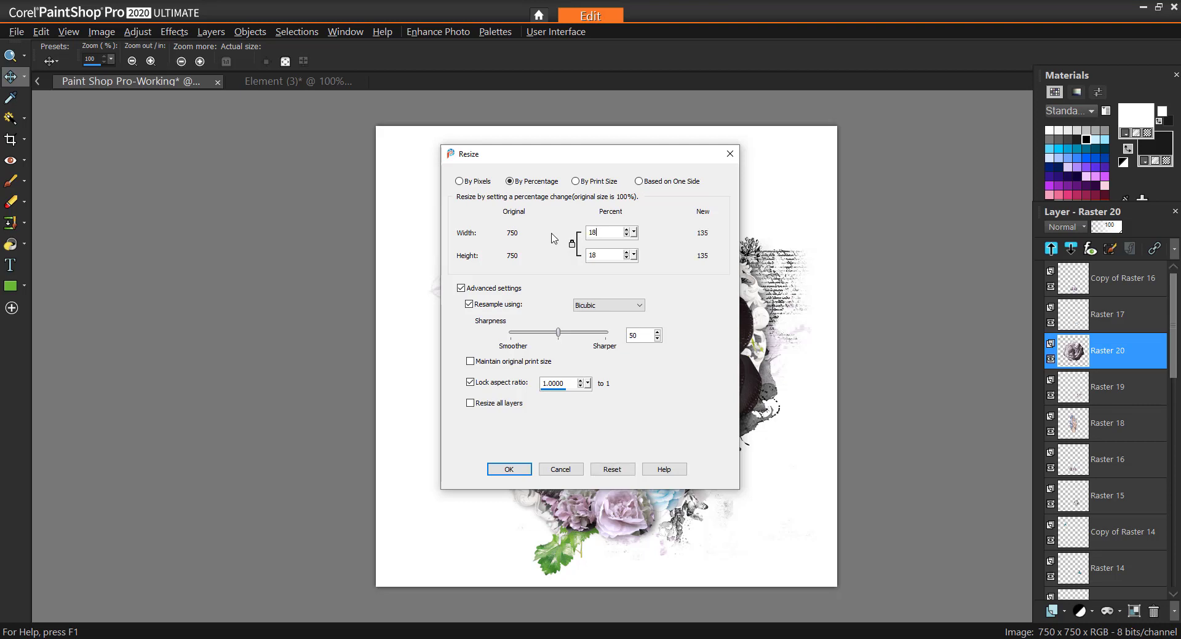
{"action": "left_click", "coordinate": [509, 470]}
{"action": "left_click_drag", "start_coordinate": [606, 360], "coordinate": [729, 487]}
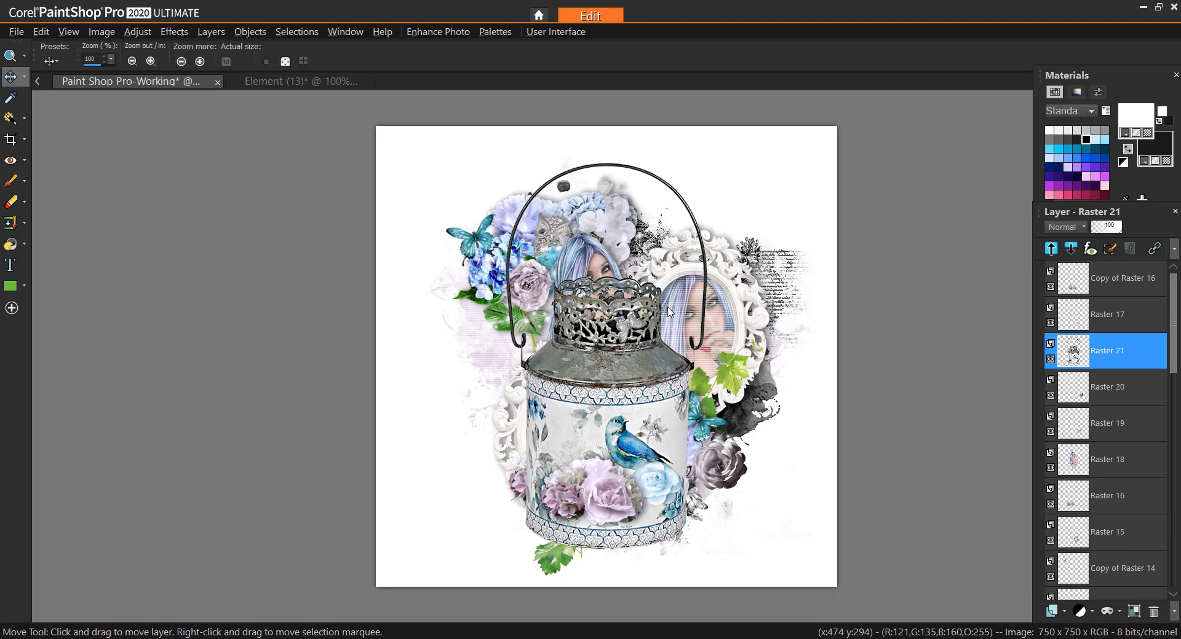
Scale the bird-decorated milk can on Raster 21 to 20 percent
{"action": "left_click", "coordinate": [100, 32]}
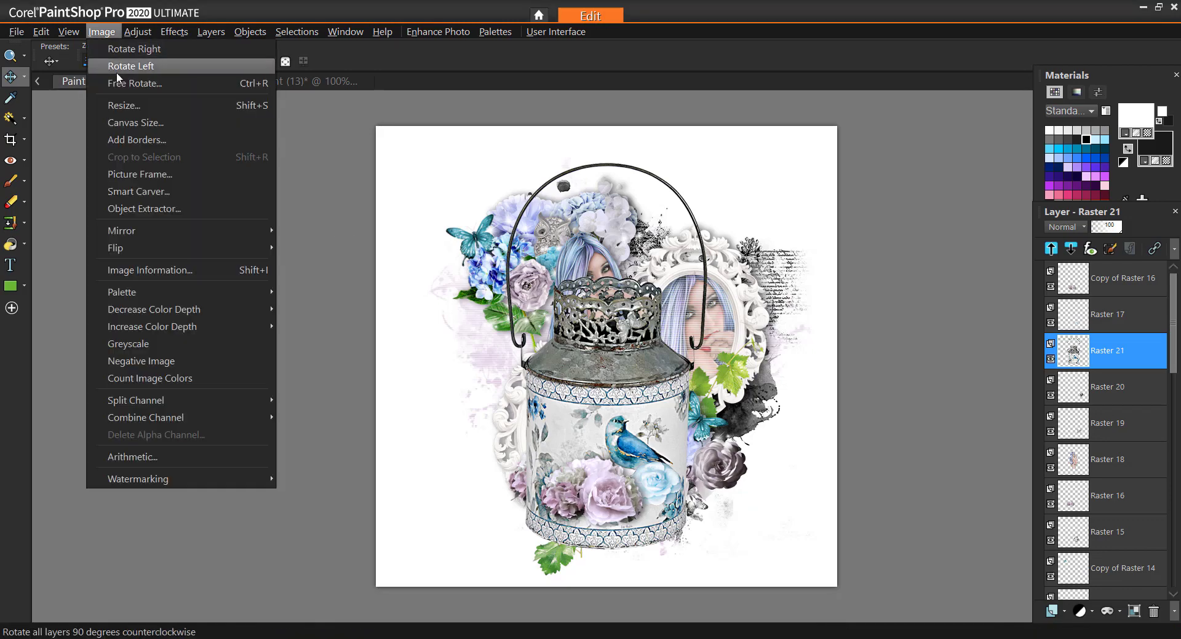
{"action": "left_click", "coordinate": [121, 106]}
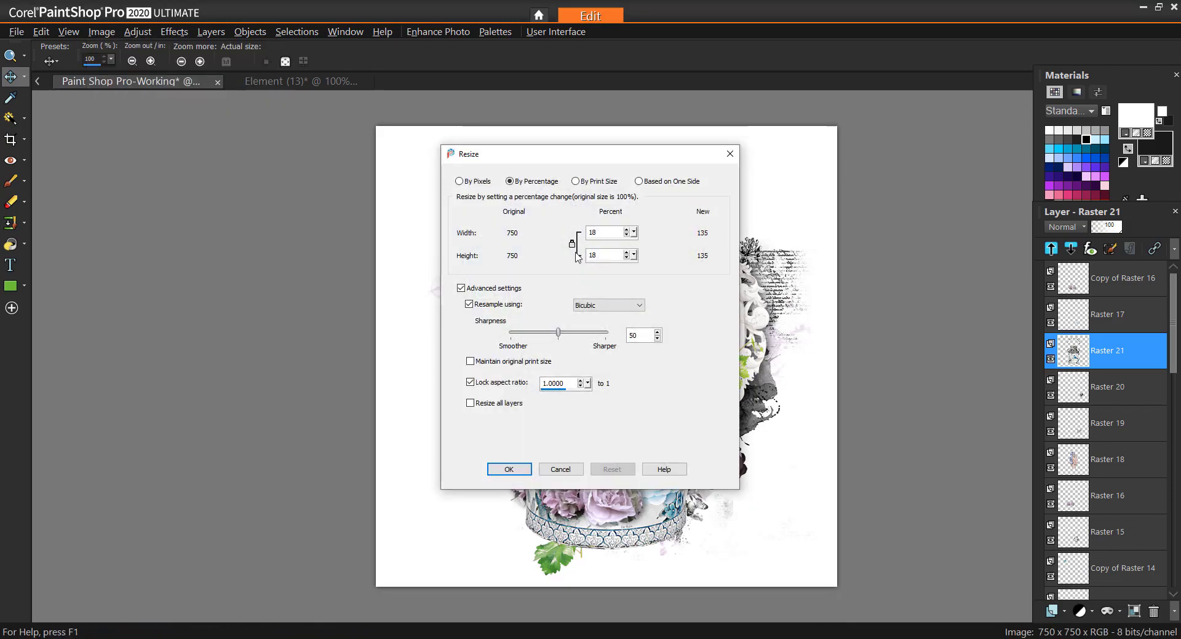
{"action": "left_click_drag", "start_coordinate": [597, 232], "coordinate": [565, 232]}
{"action": "type", "text": "20"}
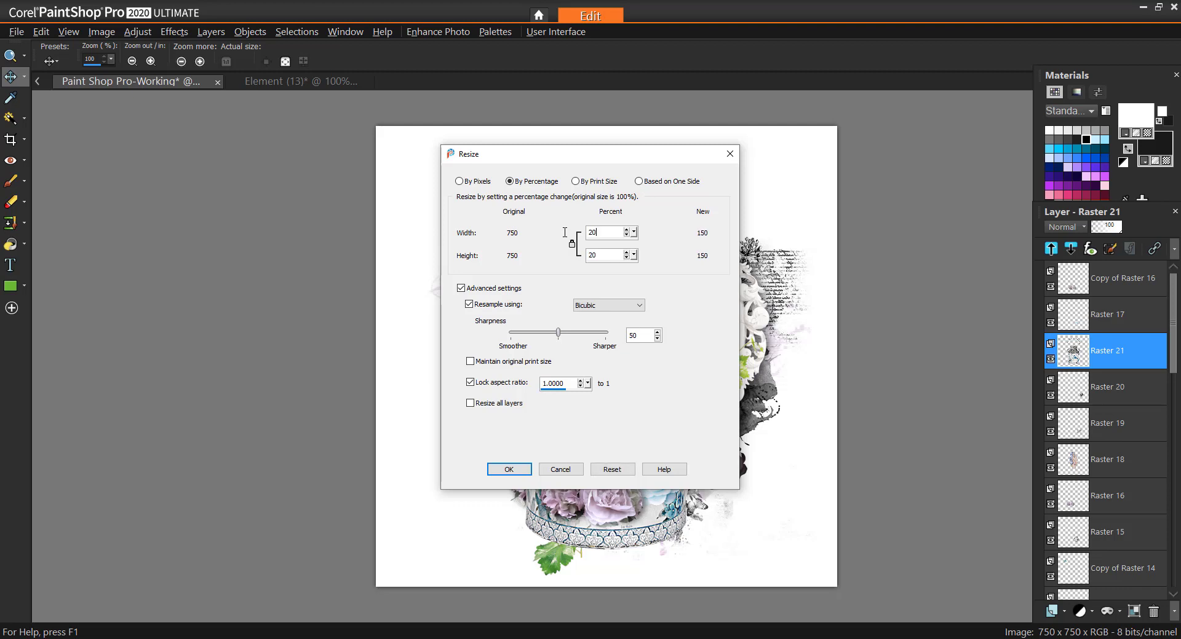
{"action": "left_click", "coordinate": [508, 470]}
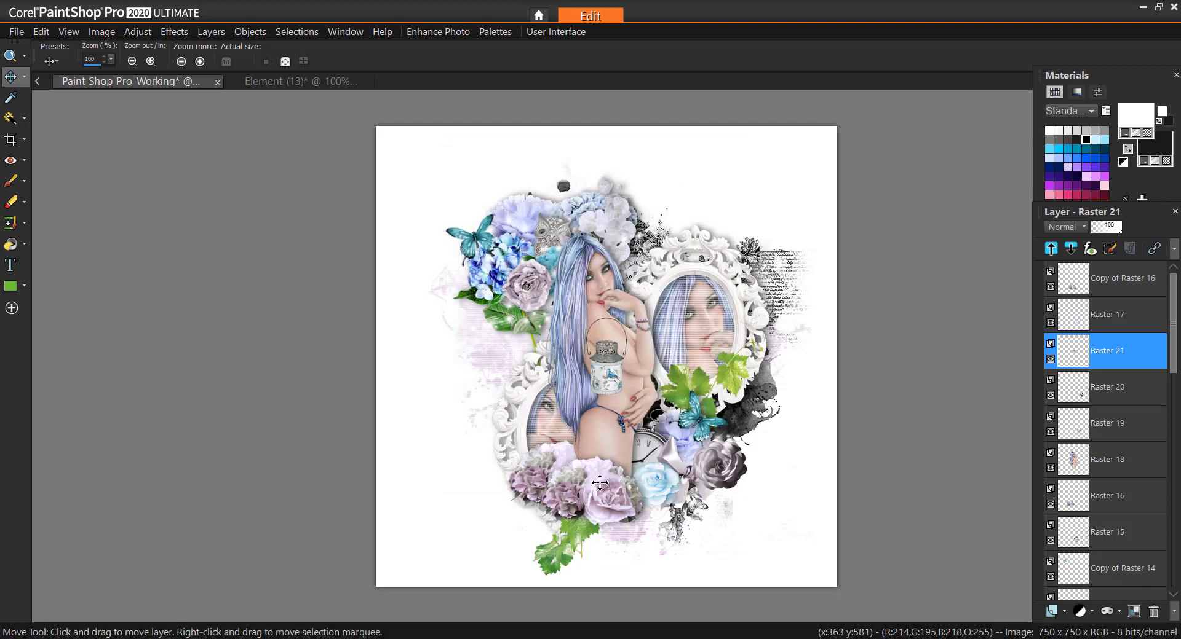
Place the milk can over the rose bouquet and move its layer above Copy of Raster 16
{"action": "left_click_drag", "start_coordinate": [605, 373], "coordinate": [618, 474]}
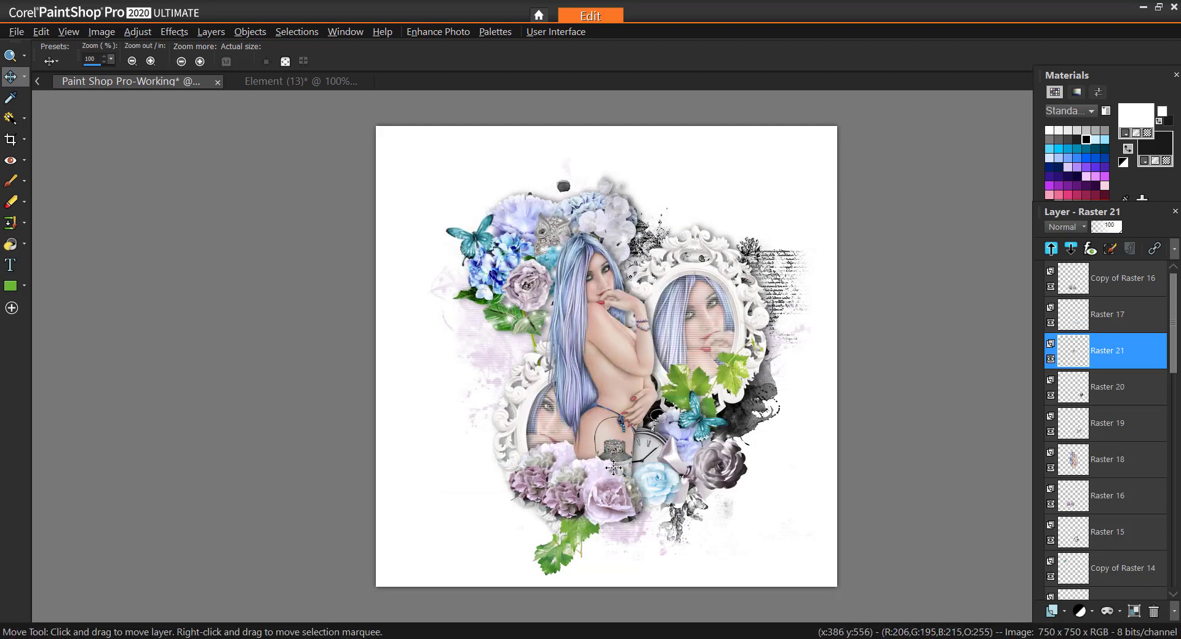
{"action": "left_click_drag", "start_coordinate": [1070, 351], "coordinate": [1073, 276]}
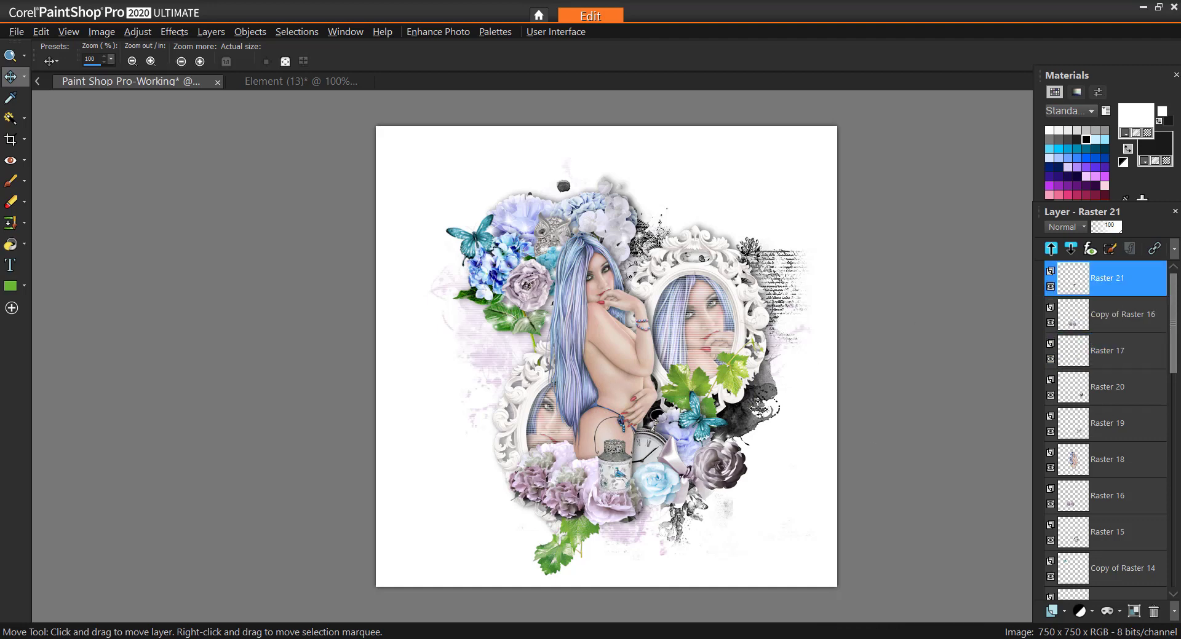
{"action": "left_click_drag", "start_coordinate": [617, 474], "coordinate": [618, 483]}
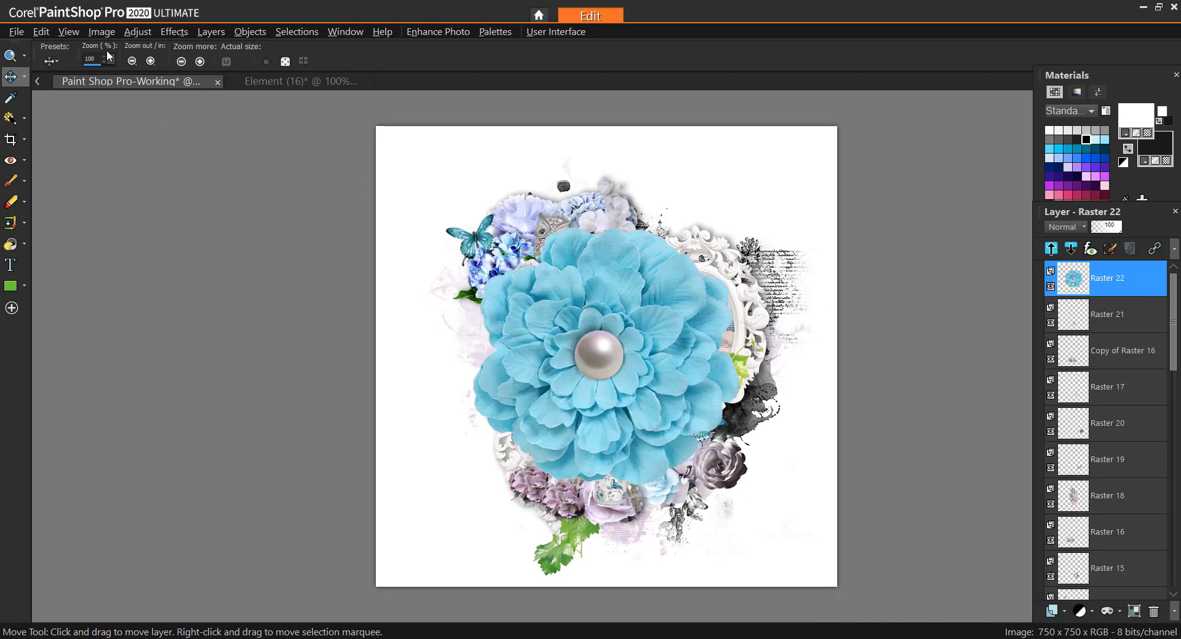
Scale the turquoise flower on Raster 22 to 20 percent and place it at the base of the milk can
{"action": "left_click", "coordinate": [107, 34]}
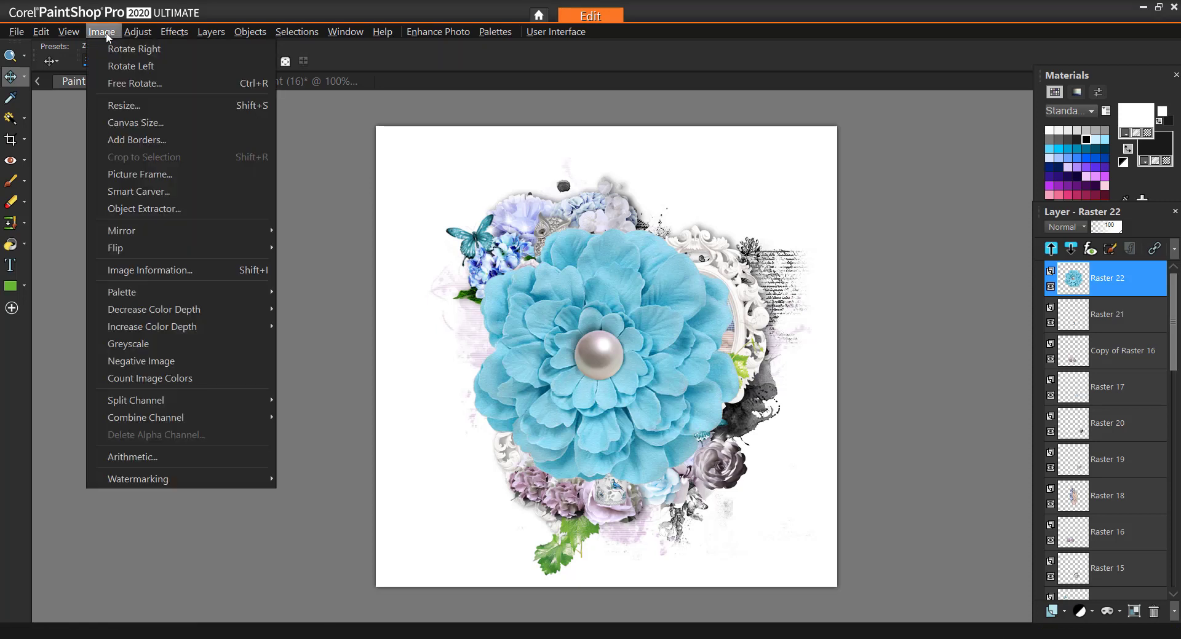
{"action": "left_click", "coordinate": [135, 105]}
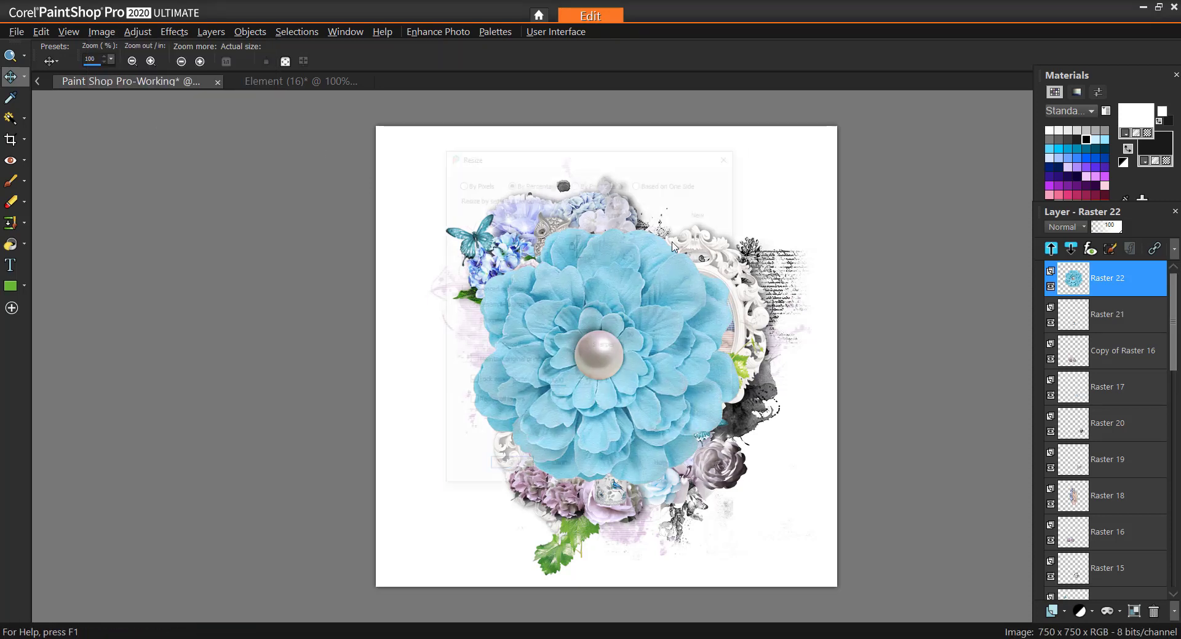
{"action": "left_click", "coordinate": [509, 469]}
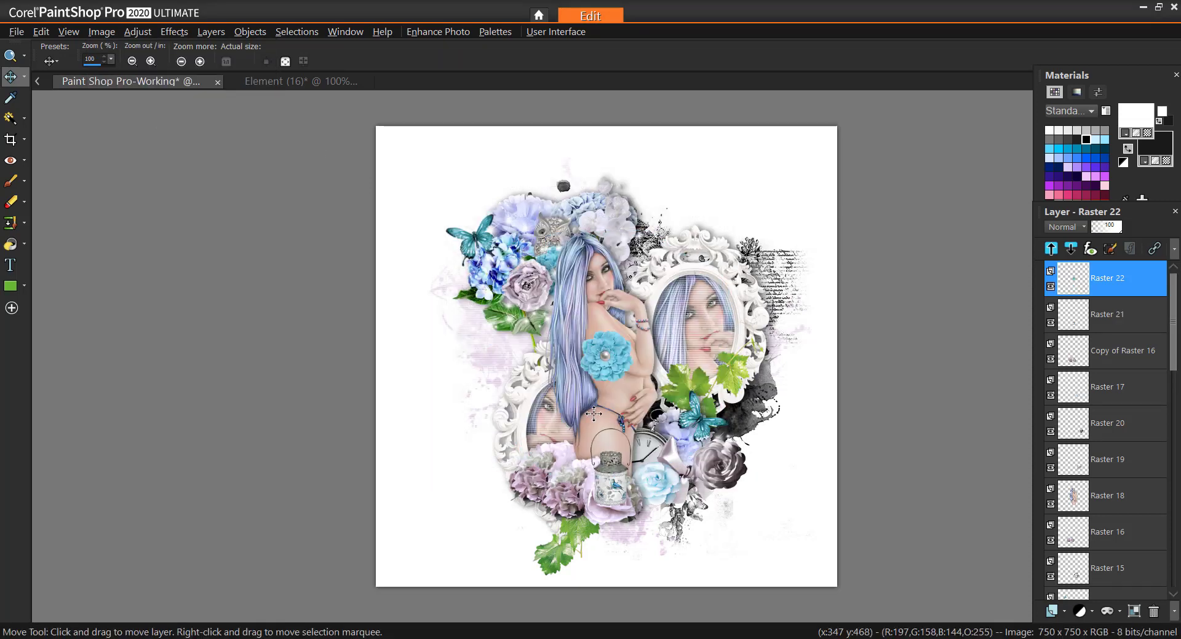
{"action": "left_click_drag", "start_coordinate": [609, 377], "coordinate": [628, 521]}
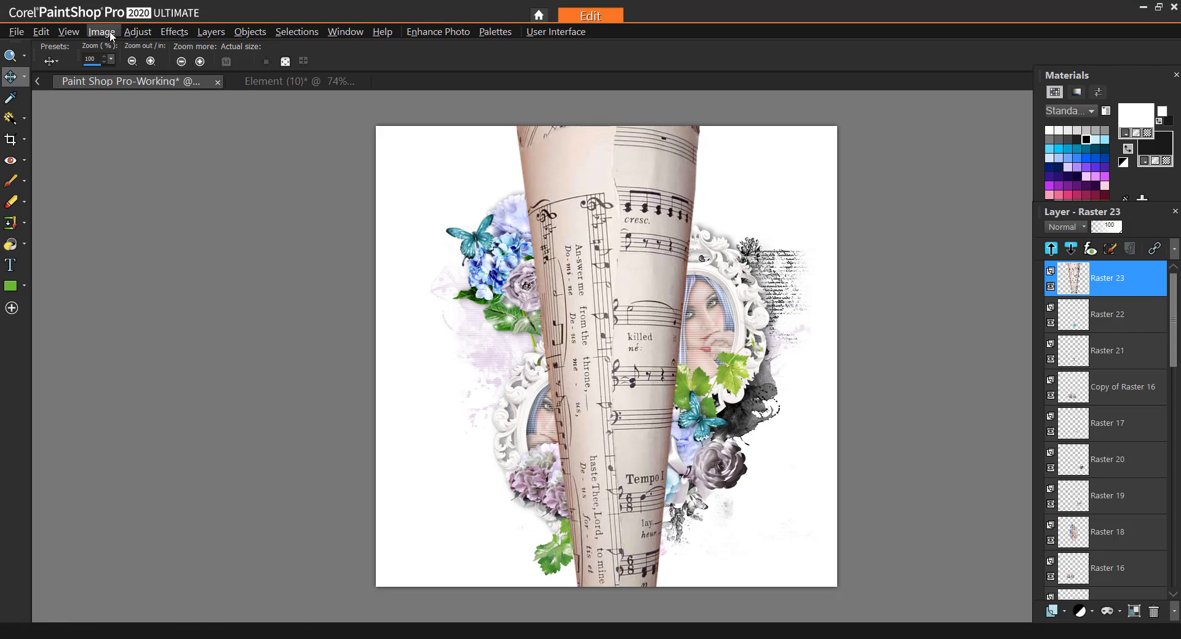
Scale the sheet-music cone on Raster 23 to 20 percent
{"action": "left_click", "coordinate": [110, 34]}
{"action": "left_click", "coordinate": [121, 107]}
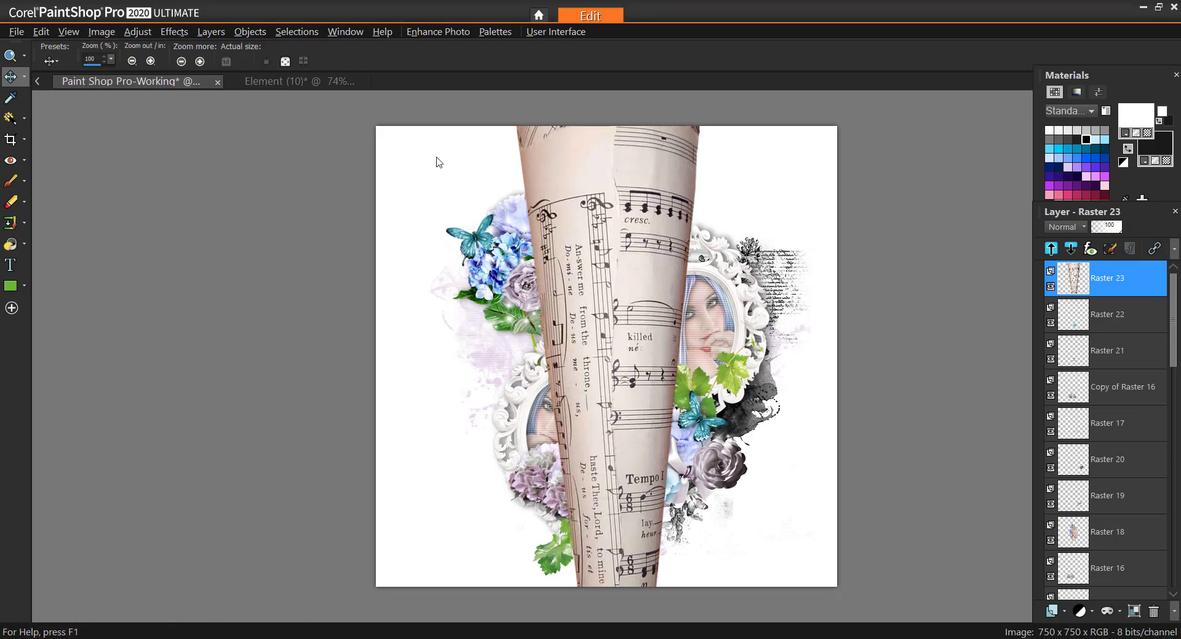
{"action": "left_click", "coordinate": [508, 469]}
Rotate the sheet-music cone 80 degrees to the right and place it across the lower flowers, over the turquoise flower
{"action": "key", "text": "ctrl+r"}
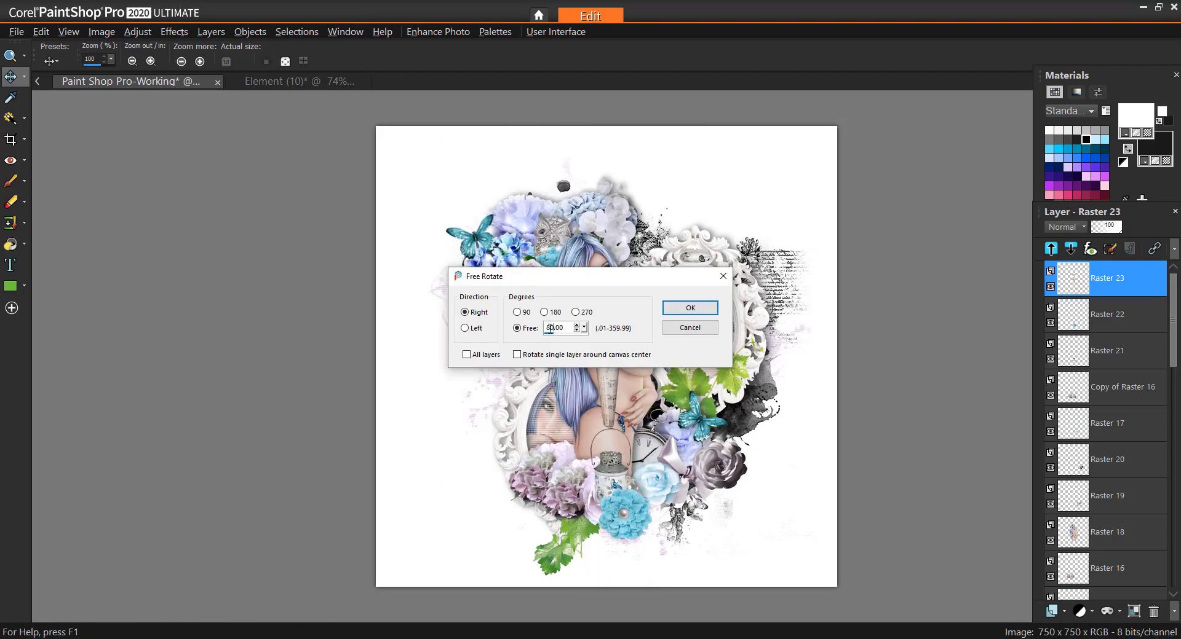
{"action": "left_click", "coordinate": [690, 307]}
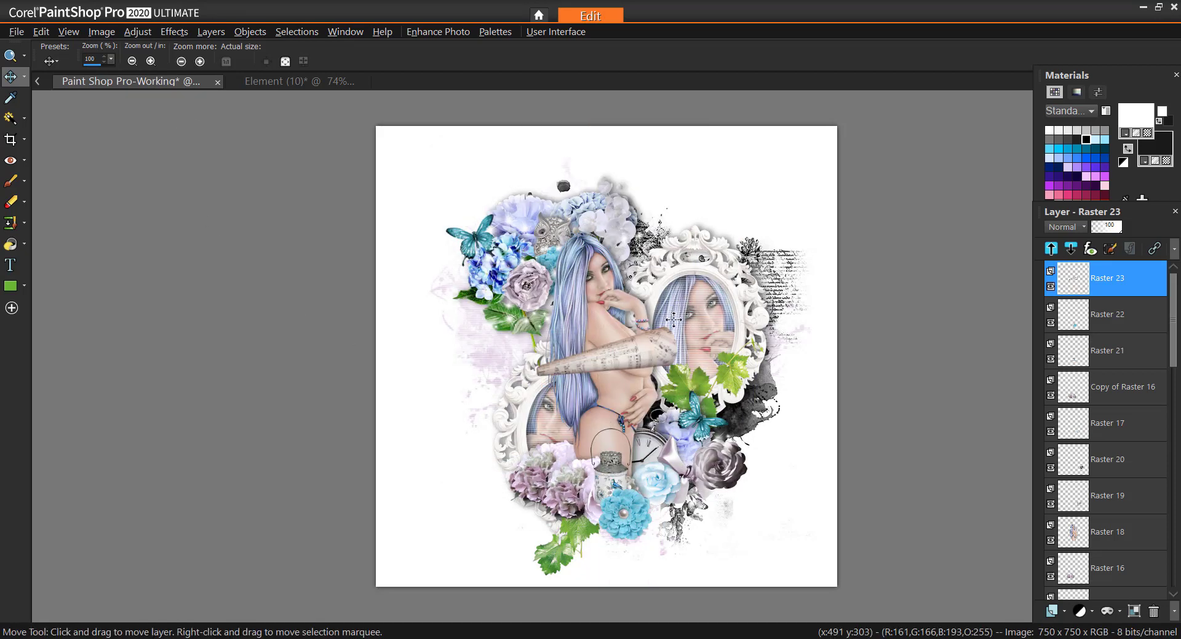
{"action": "left_click_drag", "start_coordinate": [663, 348], "coordinate": [670, 484]}
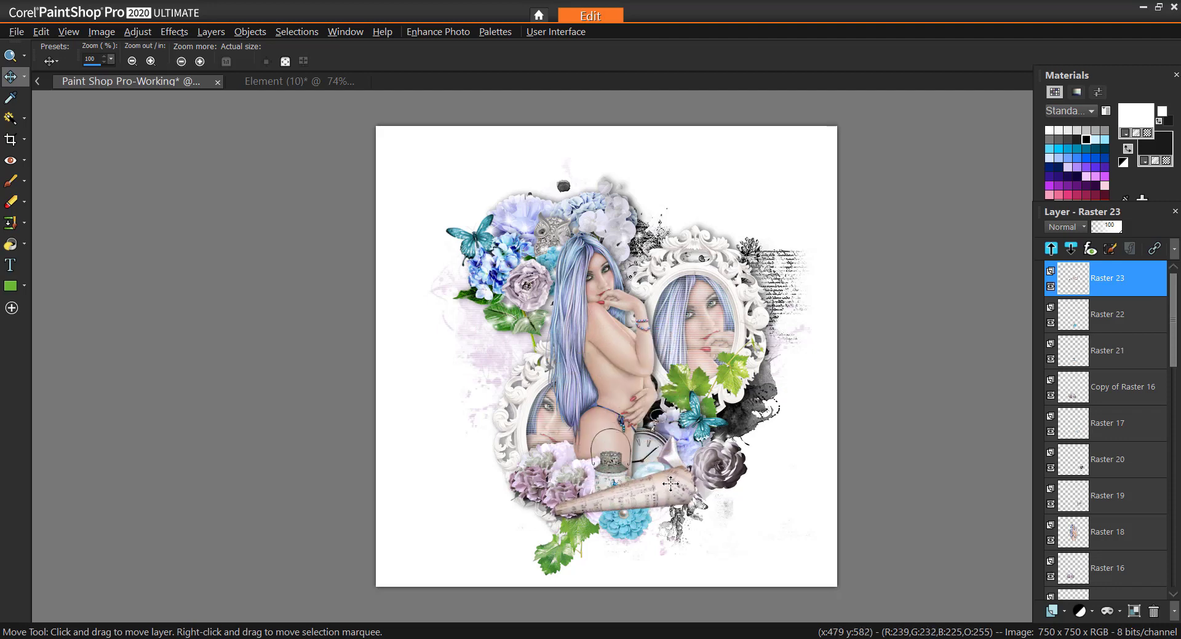
Paste the lilac satin rose with the pearl center as a new layer and scale it to 20 percent
{"action": "key", "text": "ctrl+v"}
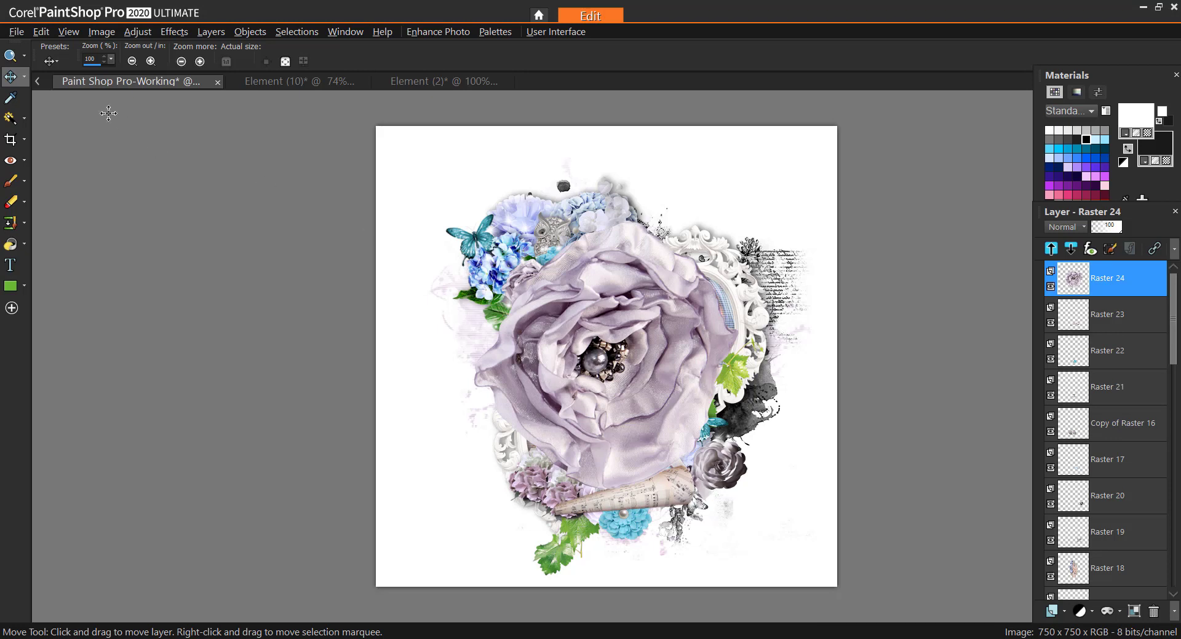
{"action": "left_click", "coordinate": [101, 33]}
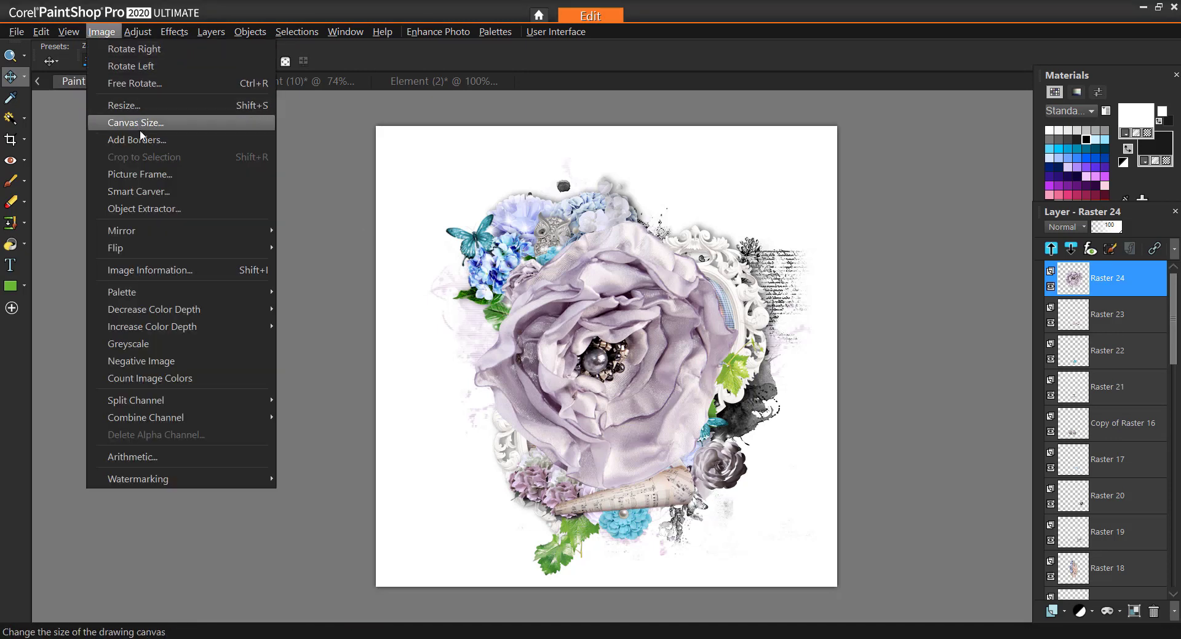
{"action": "left_click", "coordinate": [130, 105]}
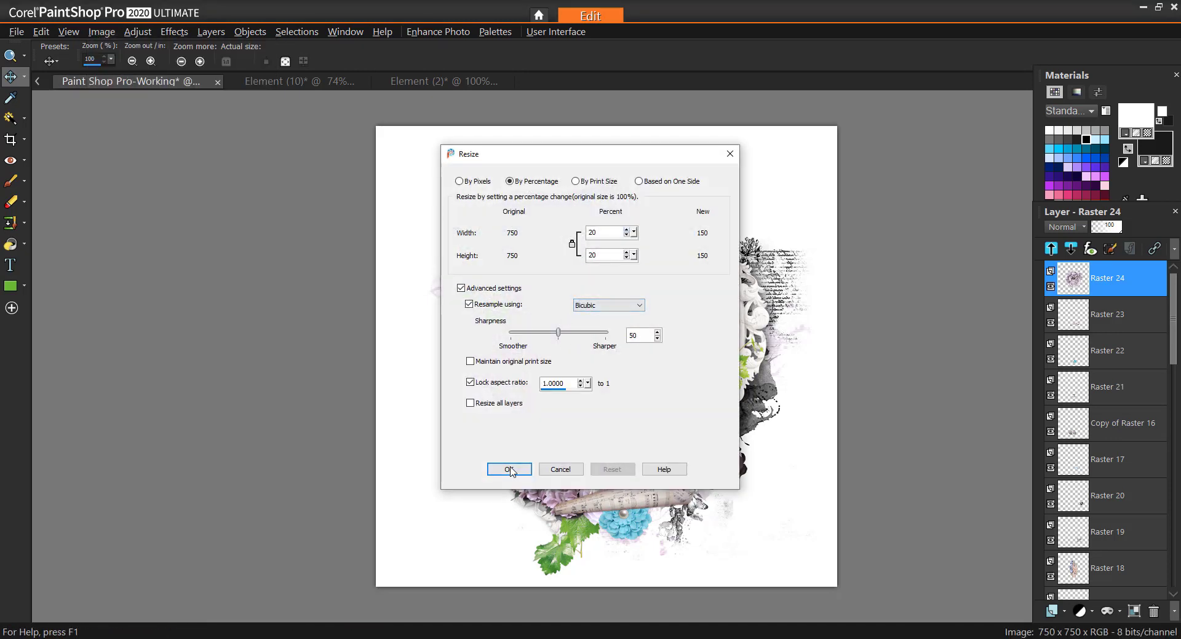
{"action": "left_click", "coordinate": [499, 467]}
Rotate the lilac satin rose 90 degrees to the left and place it over the sheet-music cone, beside the turquoise flower
{"action": "left_click", "coordinate": [101, 31]}
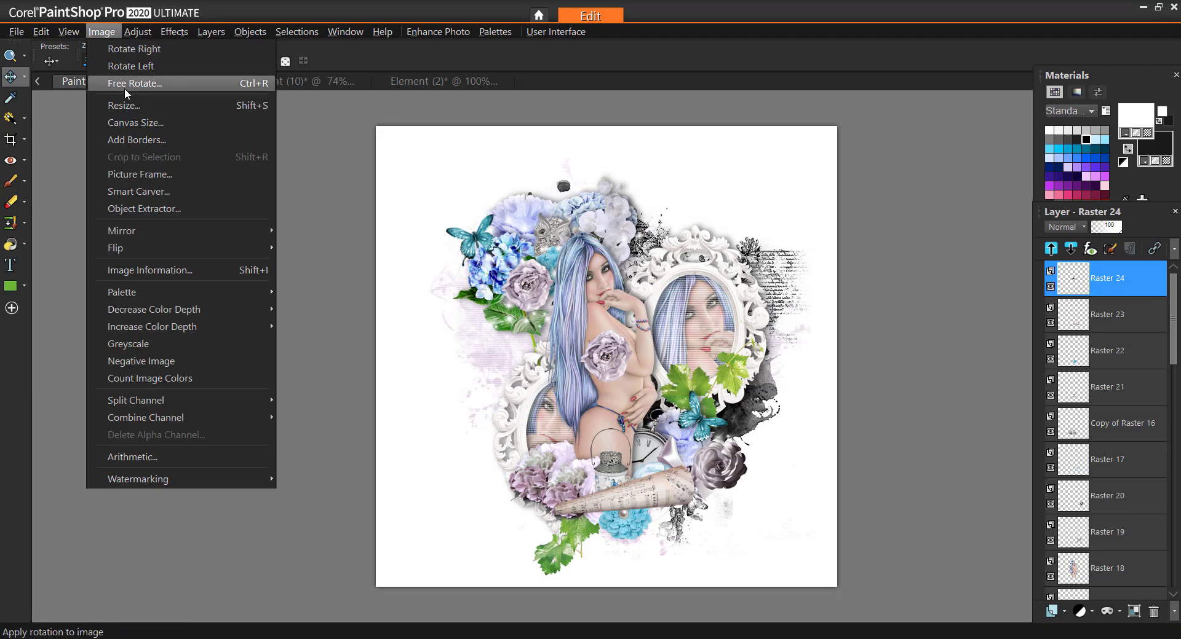
{"action": "left_click", "coordinate": [124, 86]}
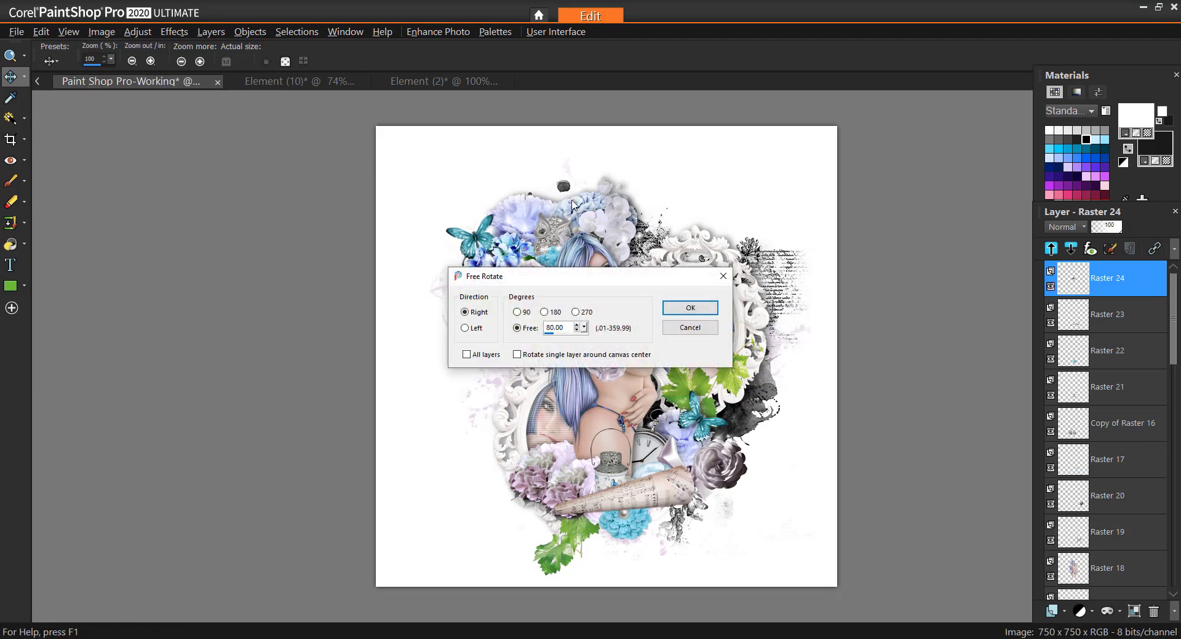
{"action": "left_click", "coordinate": [518, 313]}
{"action": "left_click", "coordinate": [464, 328]}
{"action": "left_click", "coordinate": [690, 307]}
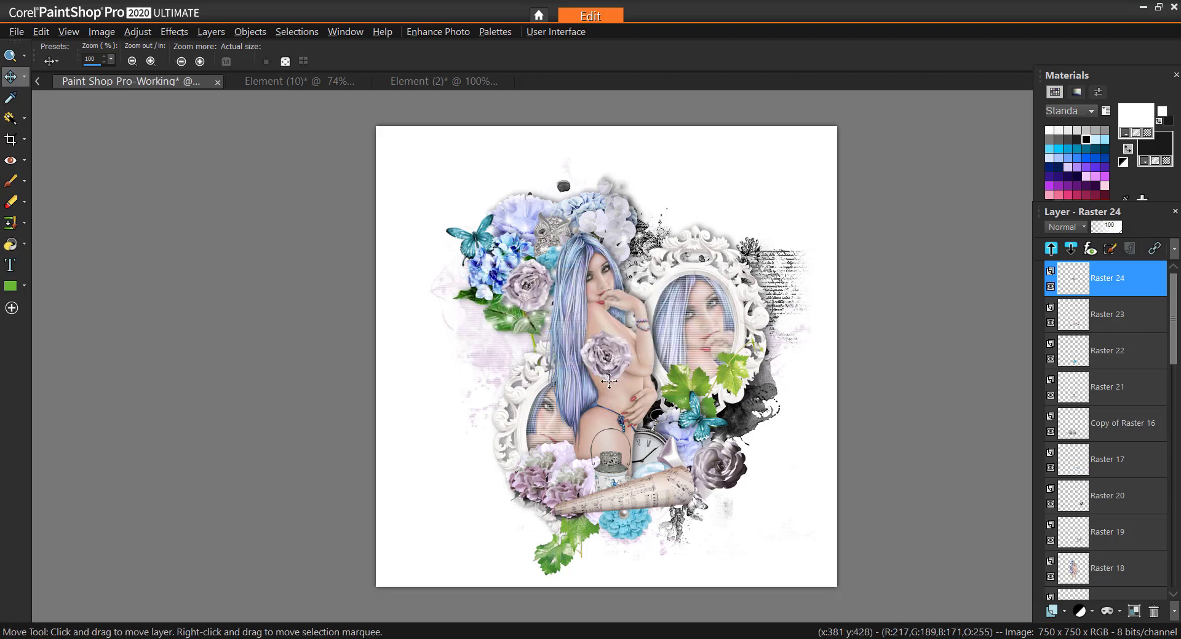
{"action": "left_click_drag", "start_coordinate": [623, 415], "coordinate": [651, 510]}
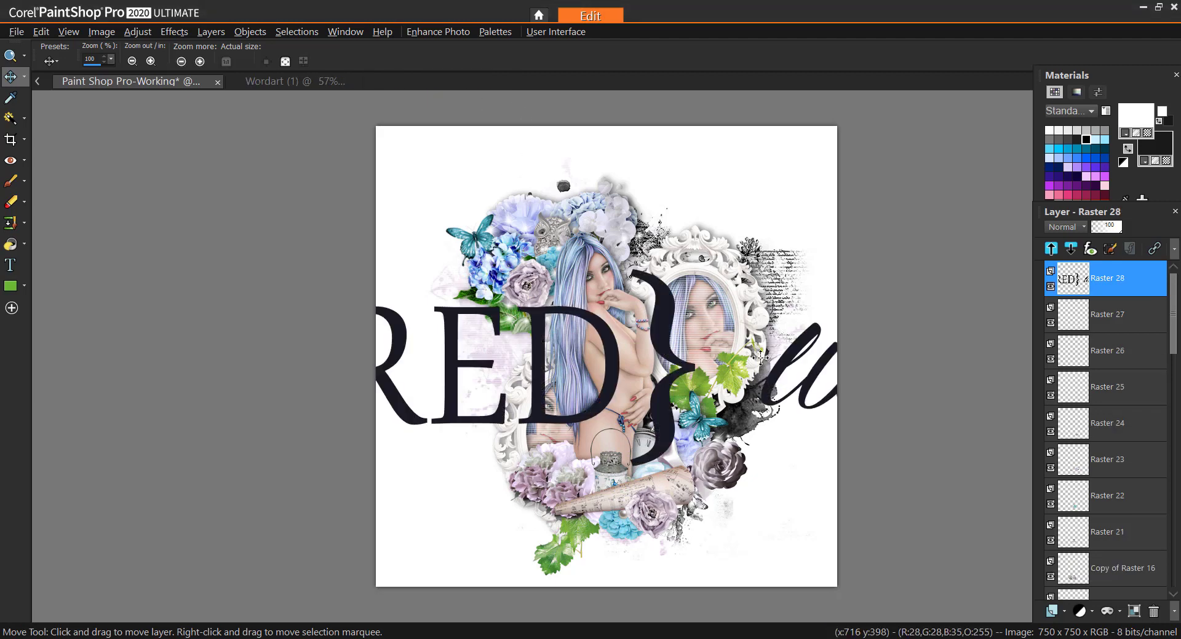
Scale down the "{CAPTURED} with love" word art on Raster 28 and place it across the lower flowers
{"action": "left_click", "coordinate": [113, 32]}
{"action": "left_click", "coordinate": [135, 106]}
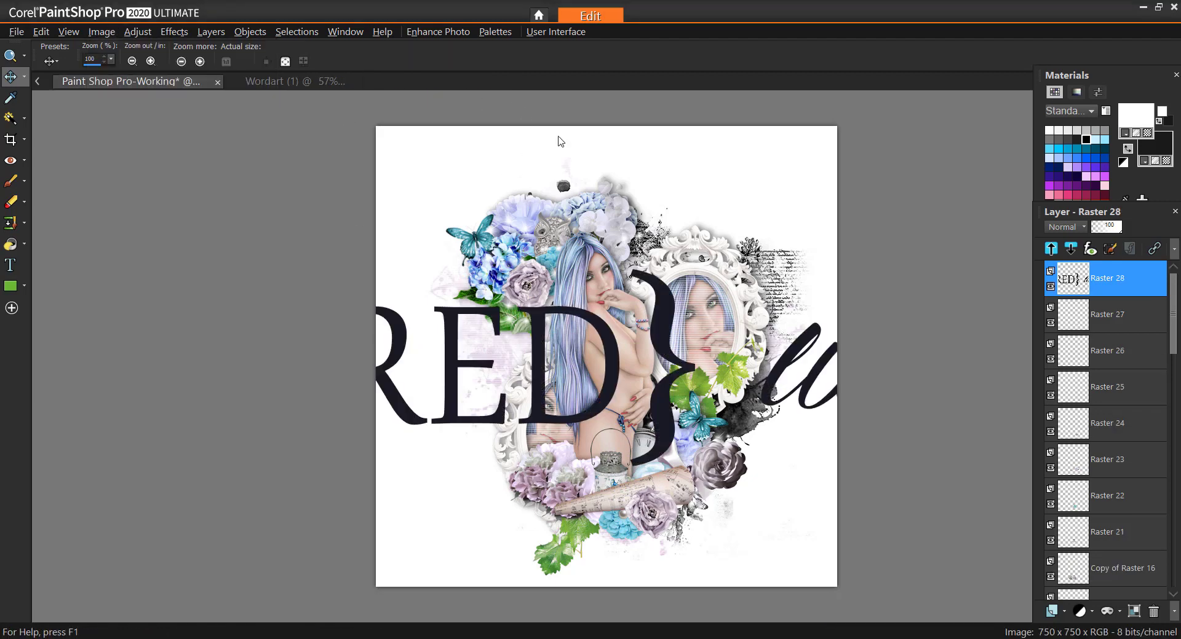
{"action": "left_click", "coordinate": [508, 470]}
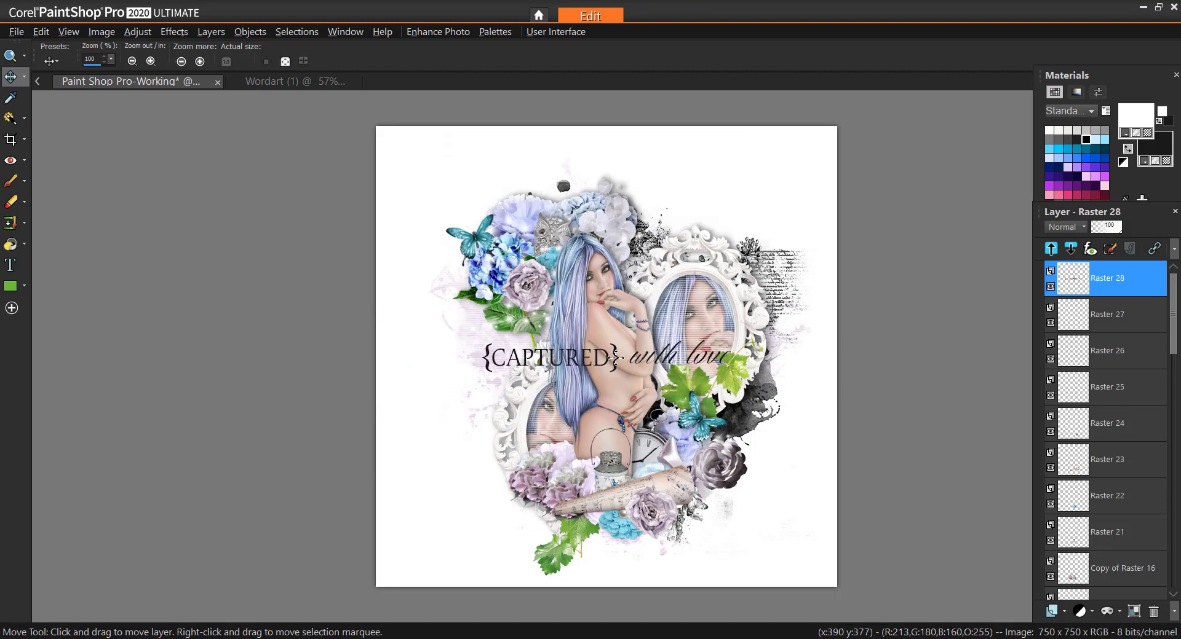
{"action": "left_click_drag", "start_coordinate": [615, 349], "coordinate": [631, 480]}
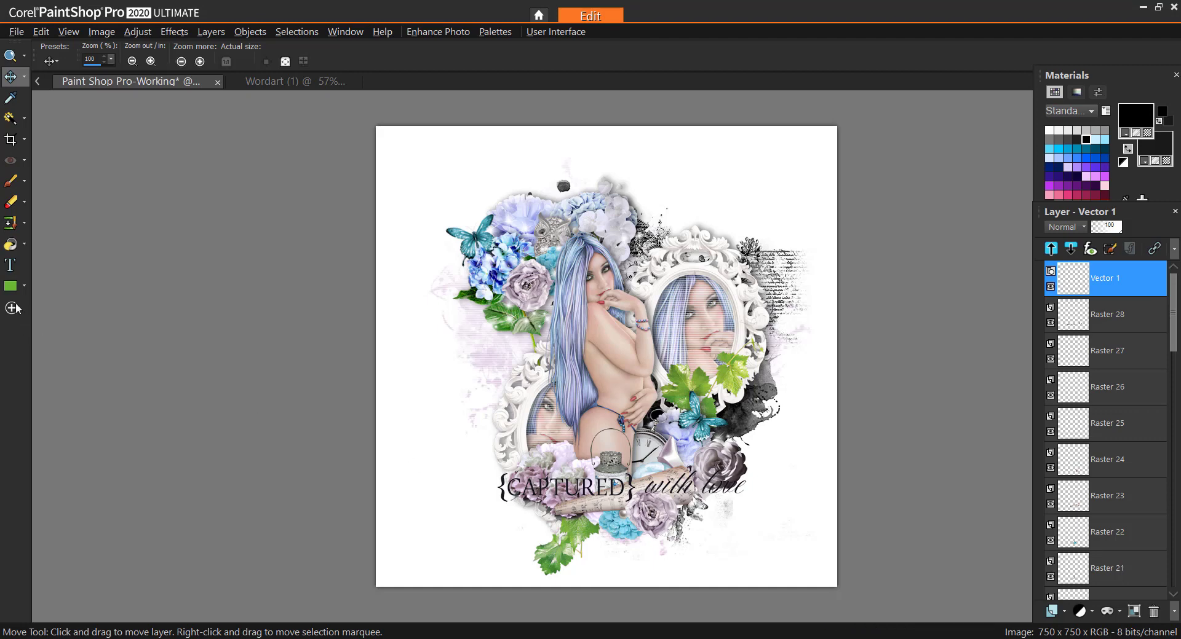
Add the name as black vector text in the 72-pixel Oh juliya font and place it just below the word art
{"action": "left_click", "coordinate": [15, 271]}
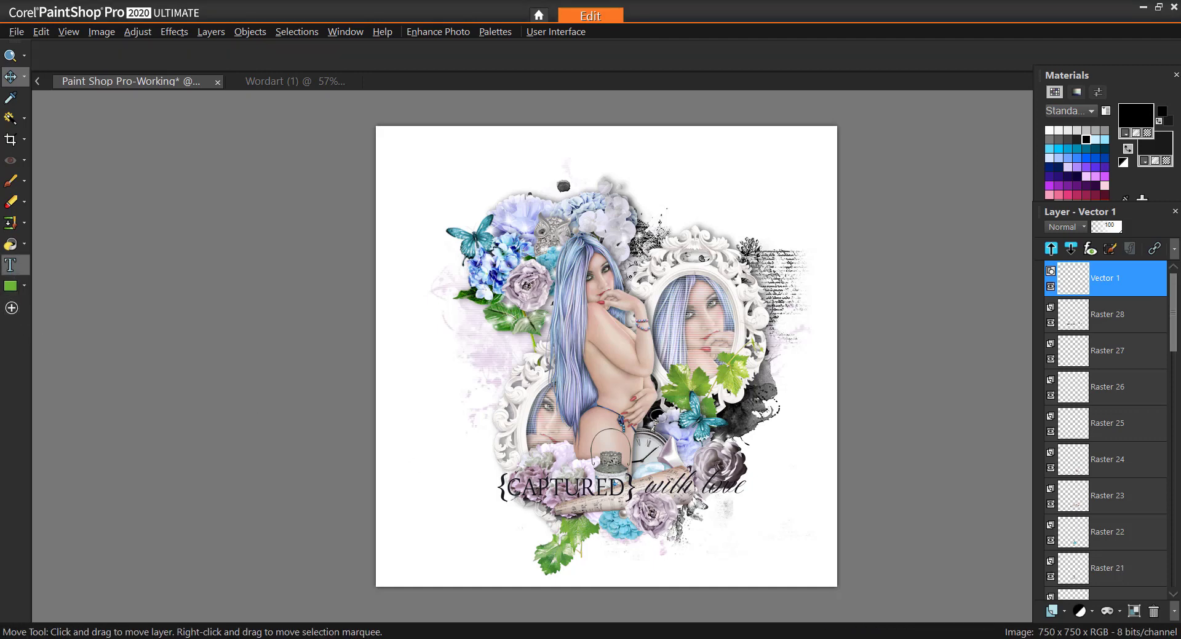
{"action": "left_click", "coordinate": [606, 544]}
{"action": "type", "text": "Bar"}
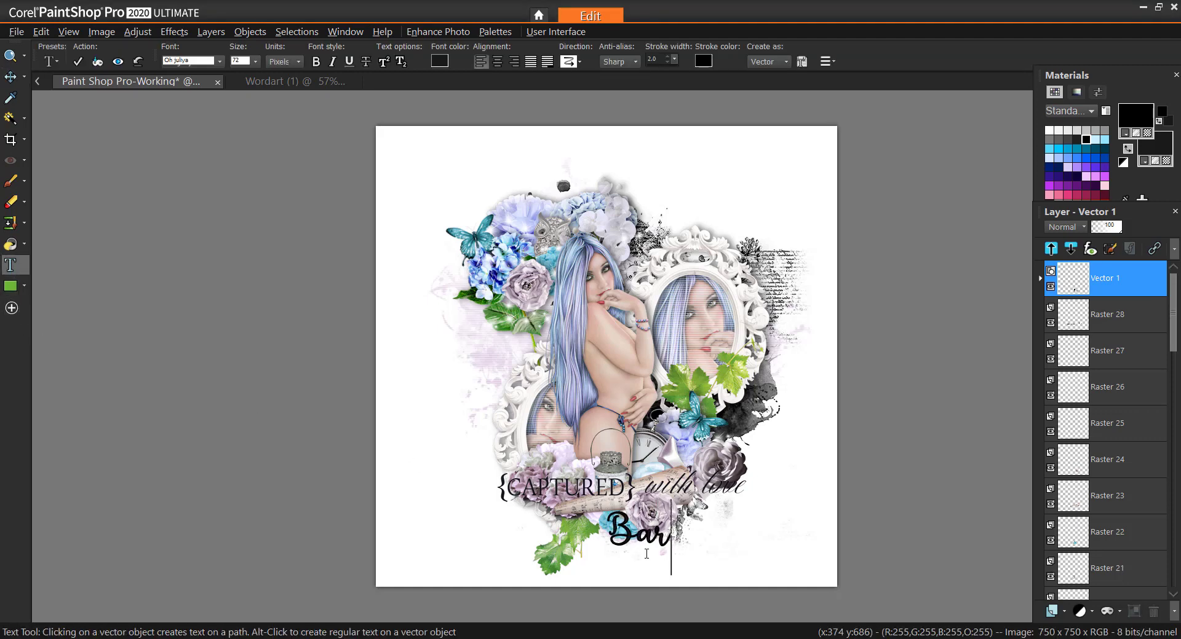
{"action": "type", "text": "bara"}
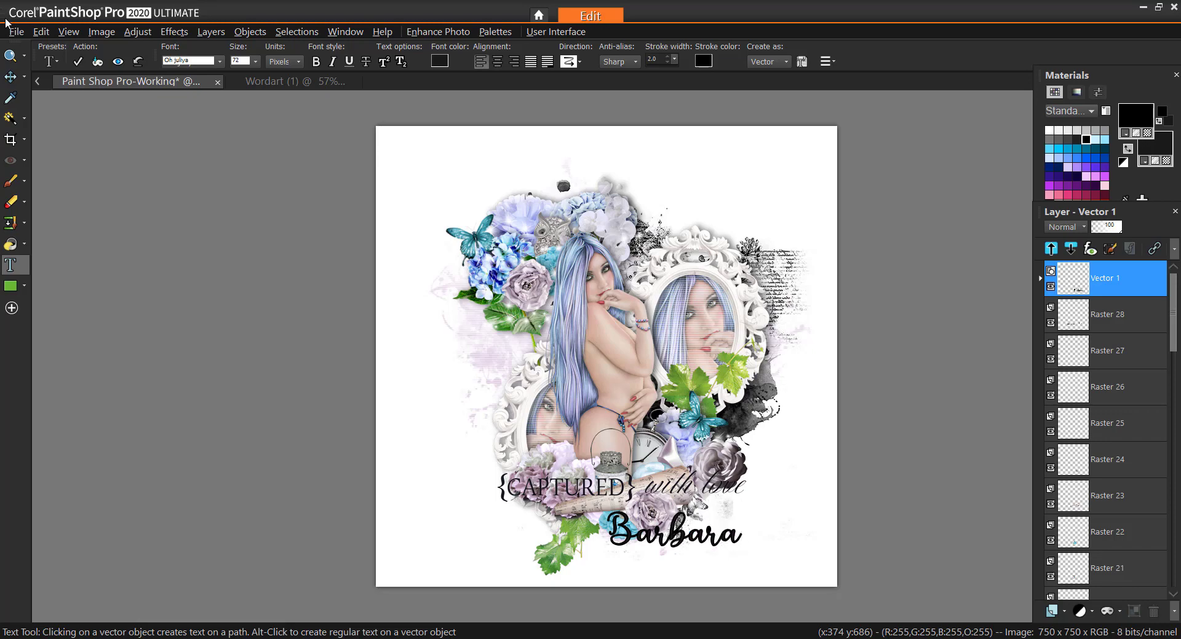
{"action": "left_click", "coordinate": [10, 77]}
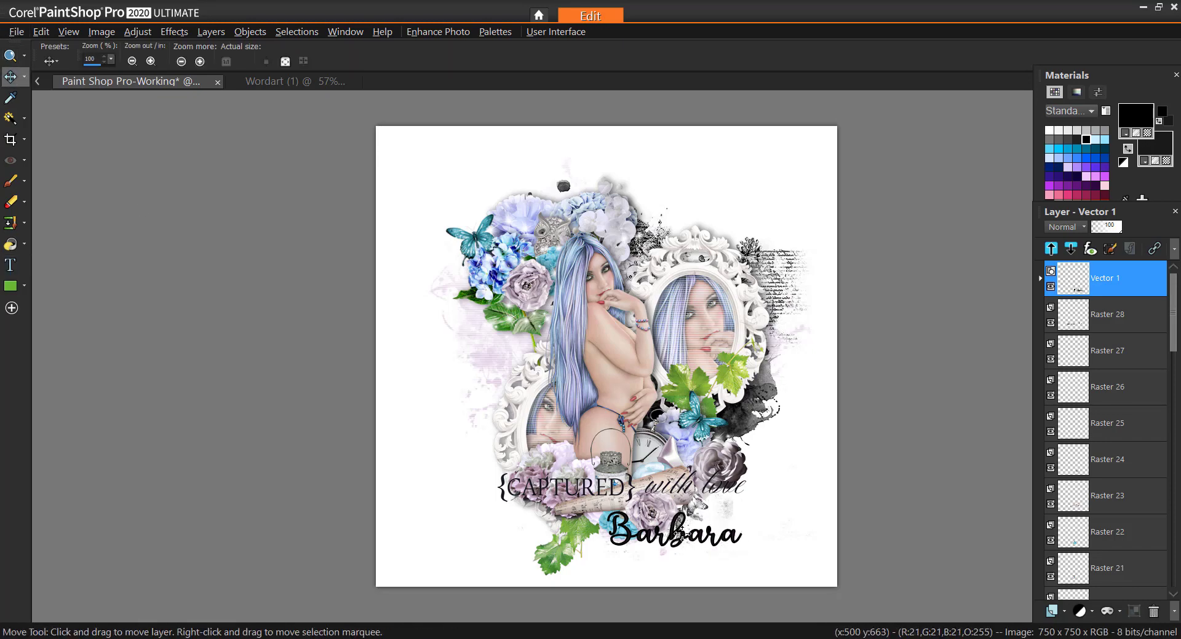
{"action": "left_click_drag", "start_coordinate": [681, 534], "coordinate": [642, 519]}
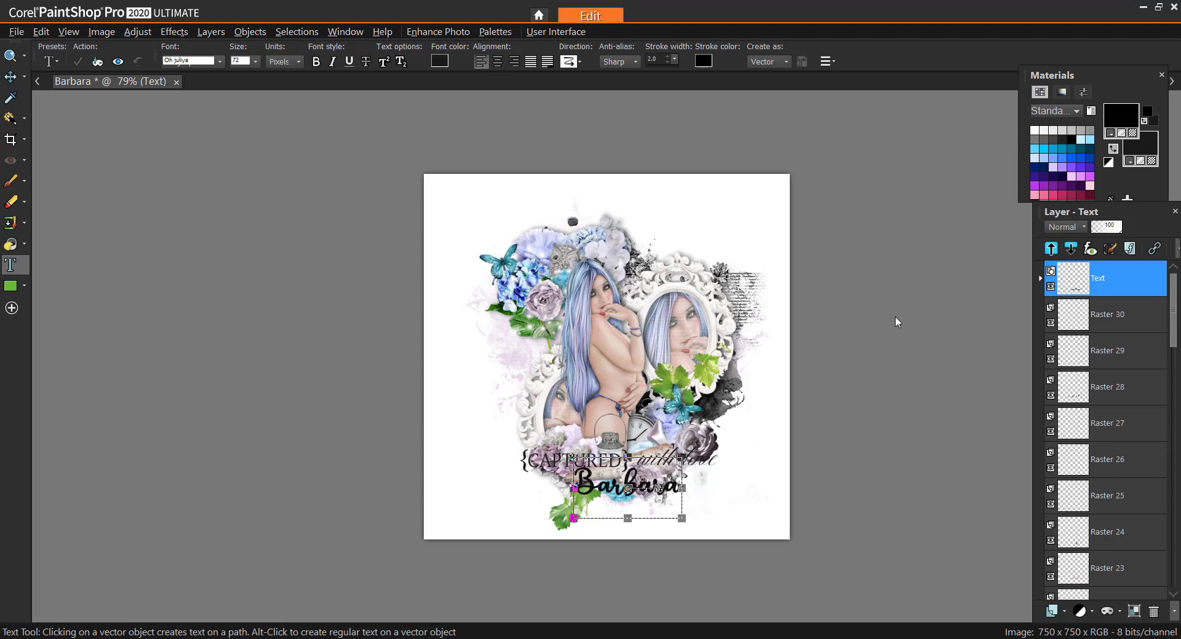
Merge all layers from Raster 30 down to Mask 1 into one layer, leaving out the Text layer and Raster 1
{"action": "left_click", "coordinate": [1098, 315]}
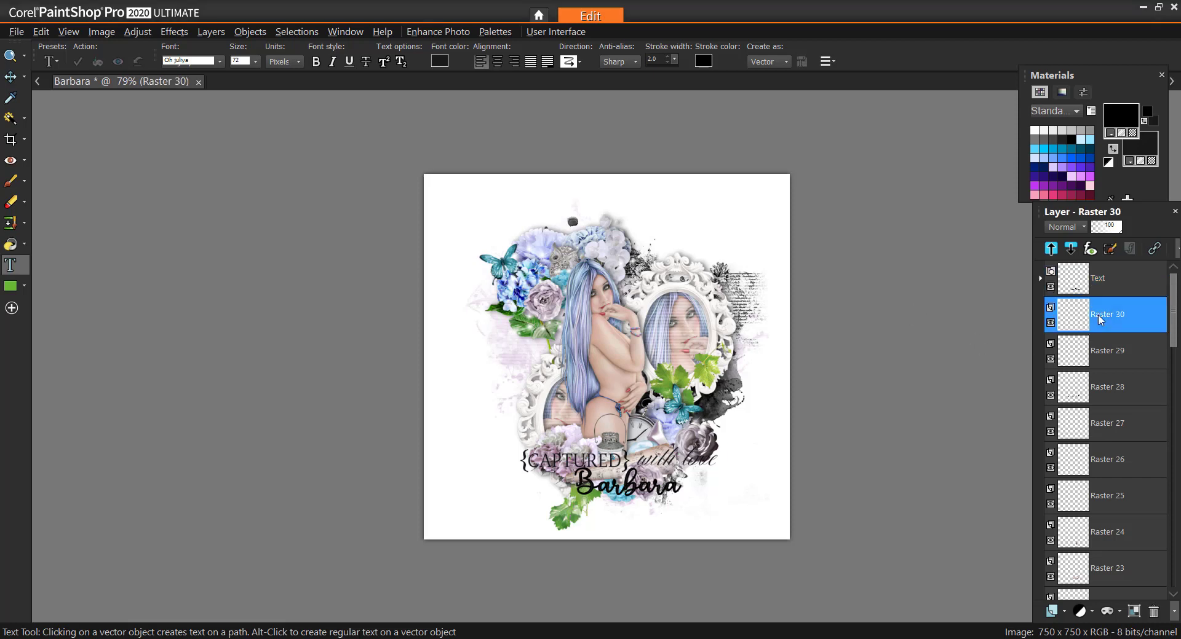
{"action": "left_click_drag", "start_coordinate": [1177, 313], "coordinate": [1119, 537]}
{"action": "left_click", "coordinate": [1119, 536], "text": "shift"}
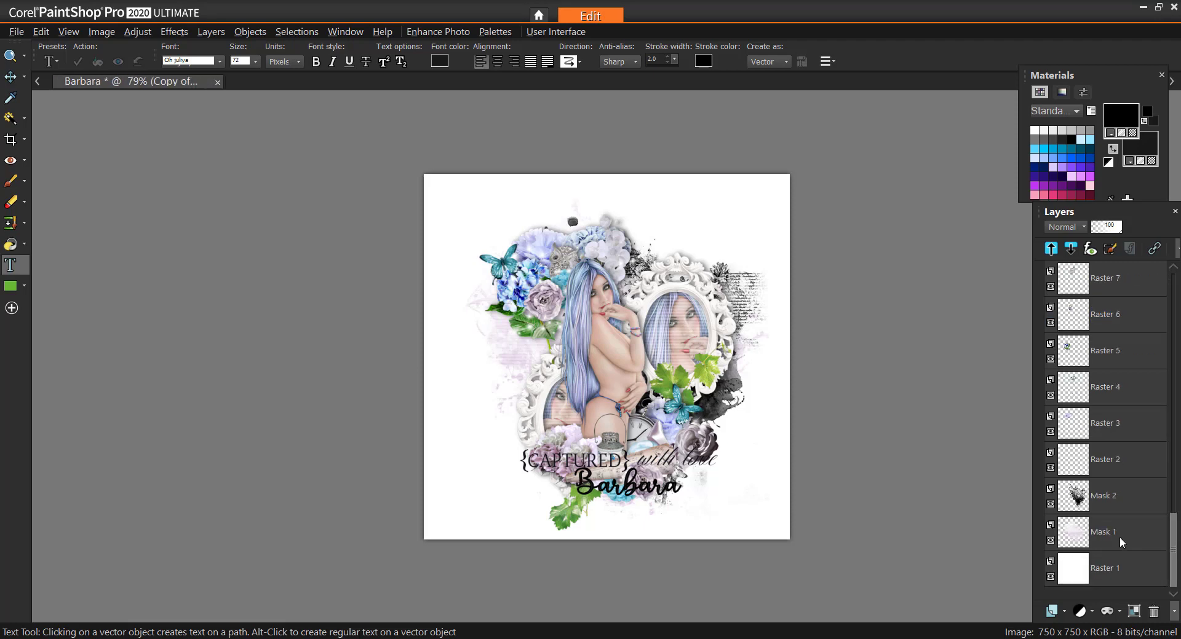
{"action": "left_click", "coordinate": [1097, 534], "text": "shift"}
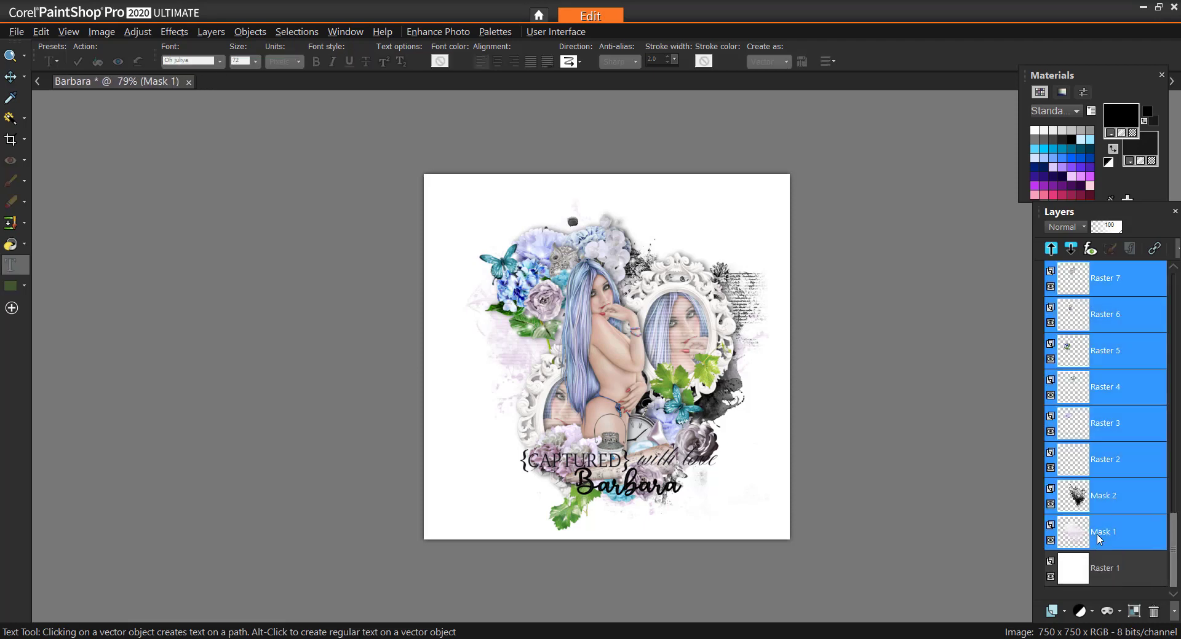
{"action": "right_click", "coordinate": [1097, 533]}
{"action": "mouse_move", "coordinate": [1001, 506]}
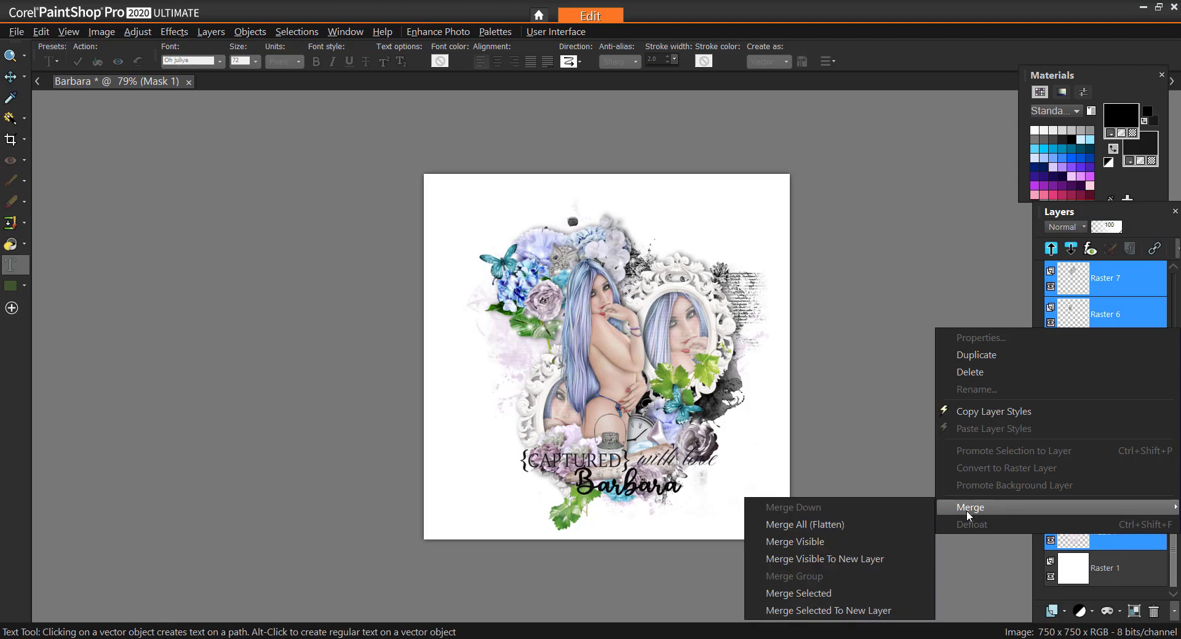
{"action": "left_click", "coordinate": [836, 592]}
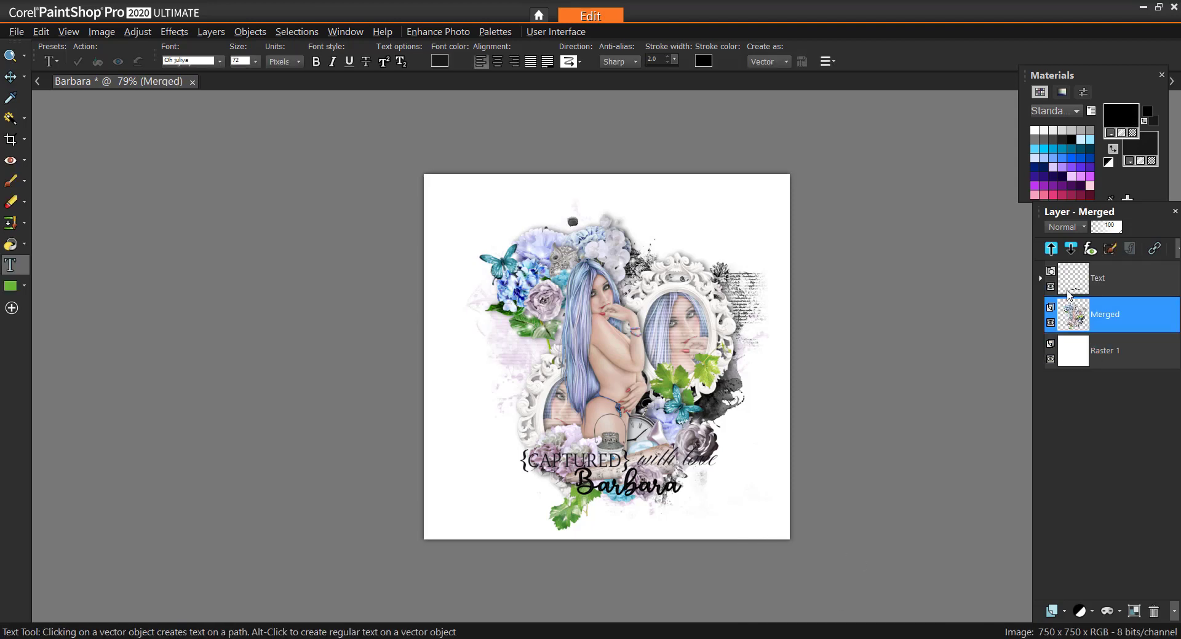
Select the Text layer and save the image as PSPIMAGE in the Photoshop Tutorial folder, overwriting the existing file of the same name
{"action": "left_click", "coordinate": [1074, 286]}
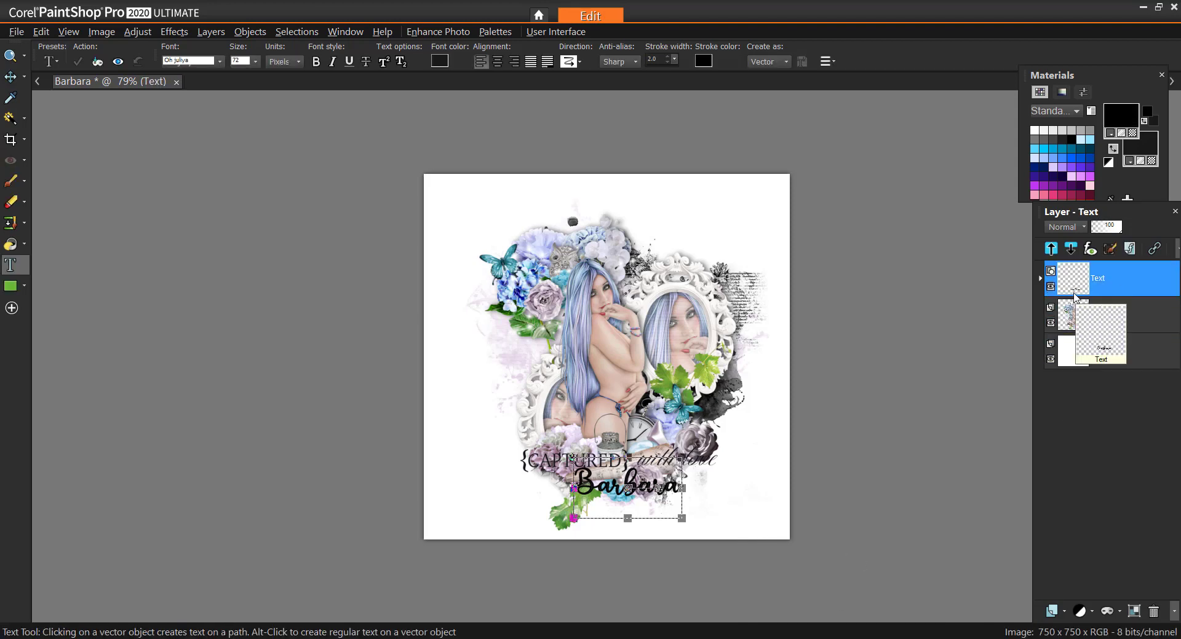
{"action": "left_click", "coordinate": [16, 31]}
{"action": "left_click", "coordinate": [45, 175]}
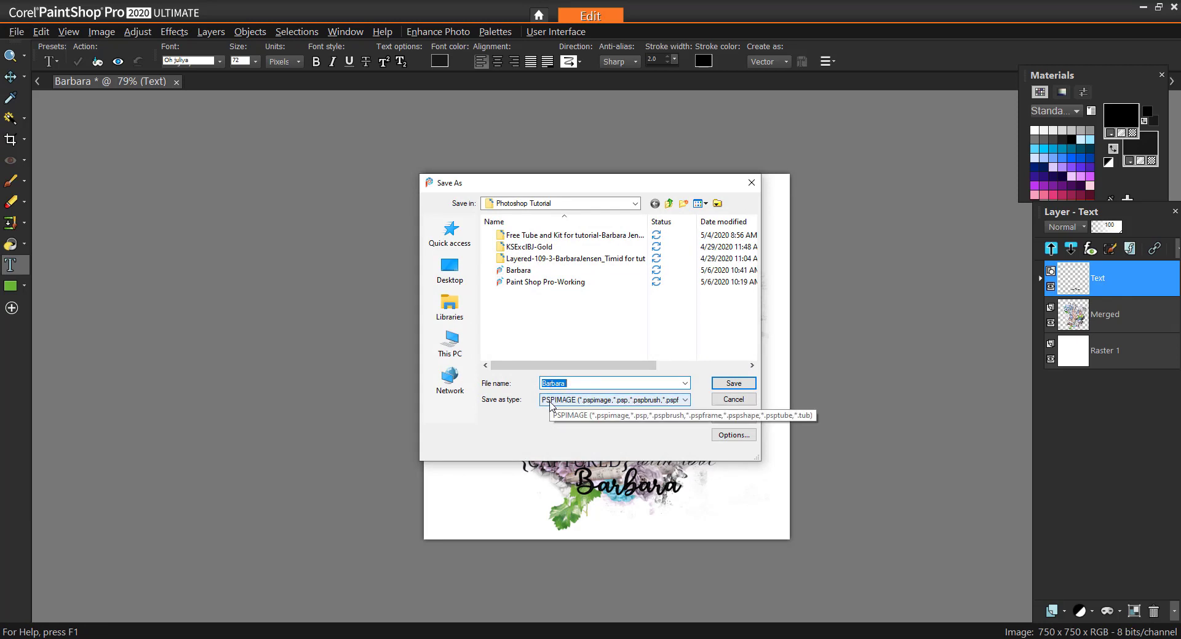
{"action": "left_click", "coordinate": [733, 383]}
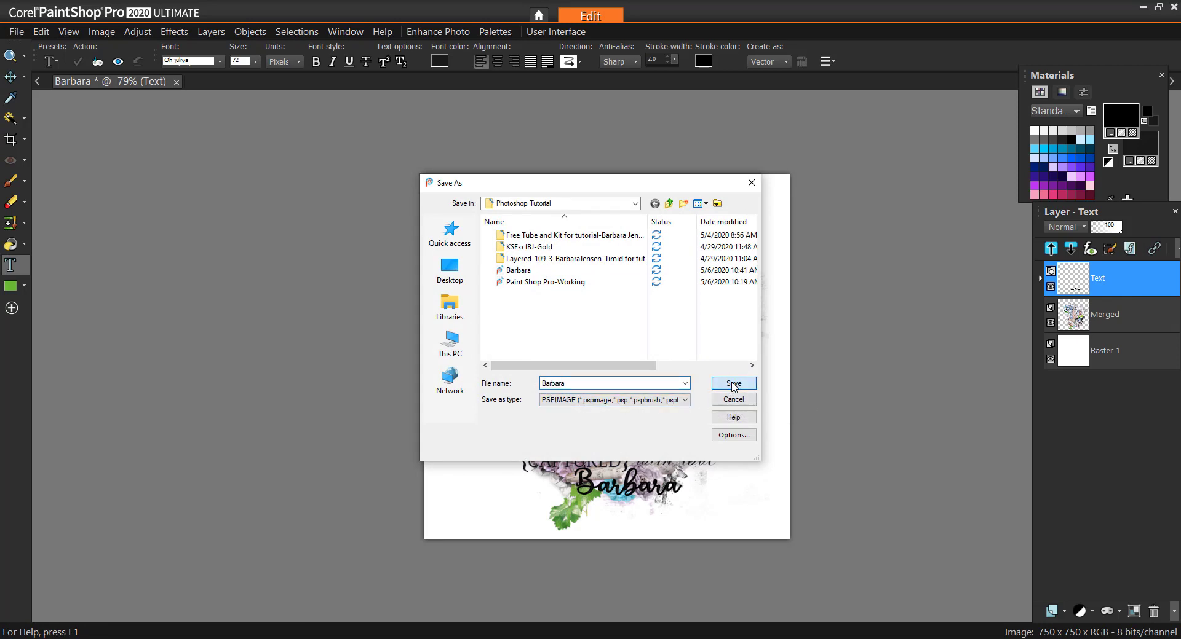
{"action": "left_click", "coordinate": [607, 353]}
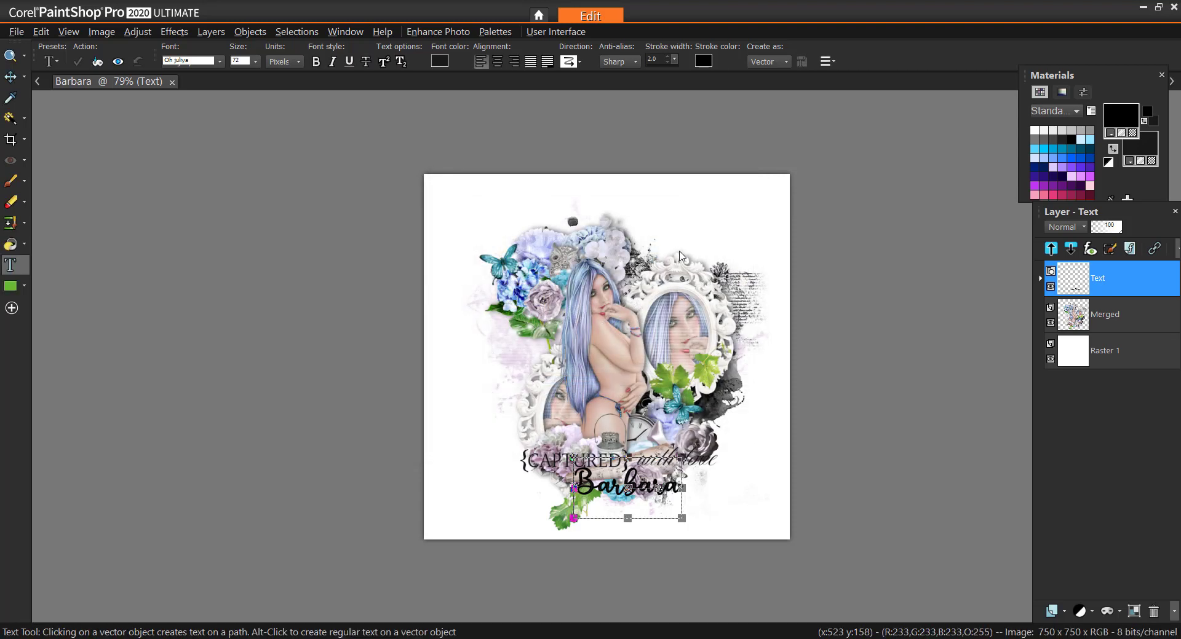